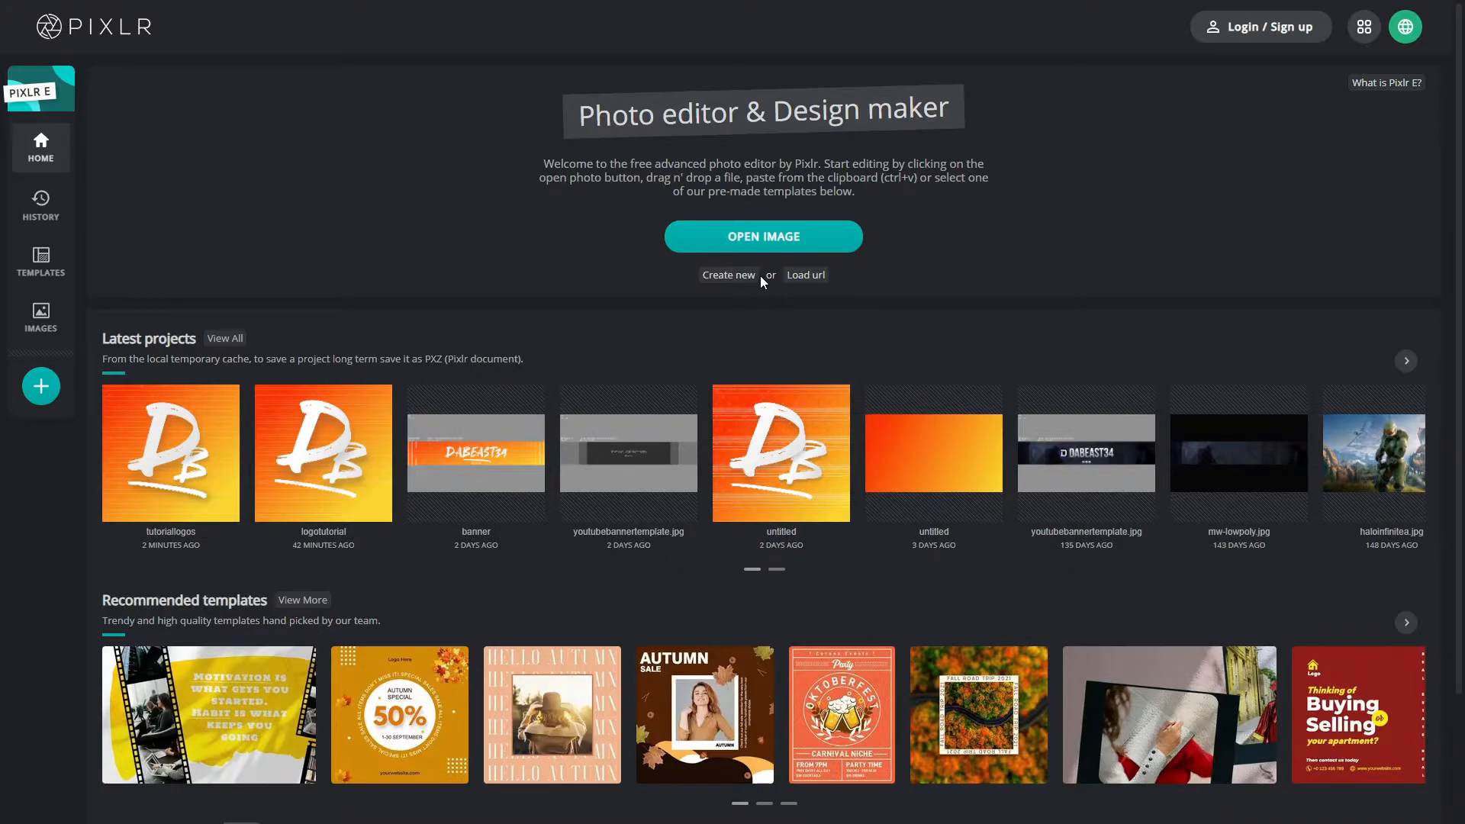
Create a new blank image named YoutubeBannerTutorial with a width of 2560 and a height of 1440 pixels
left_click(724, 276)
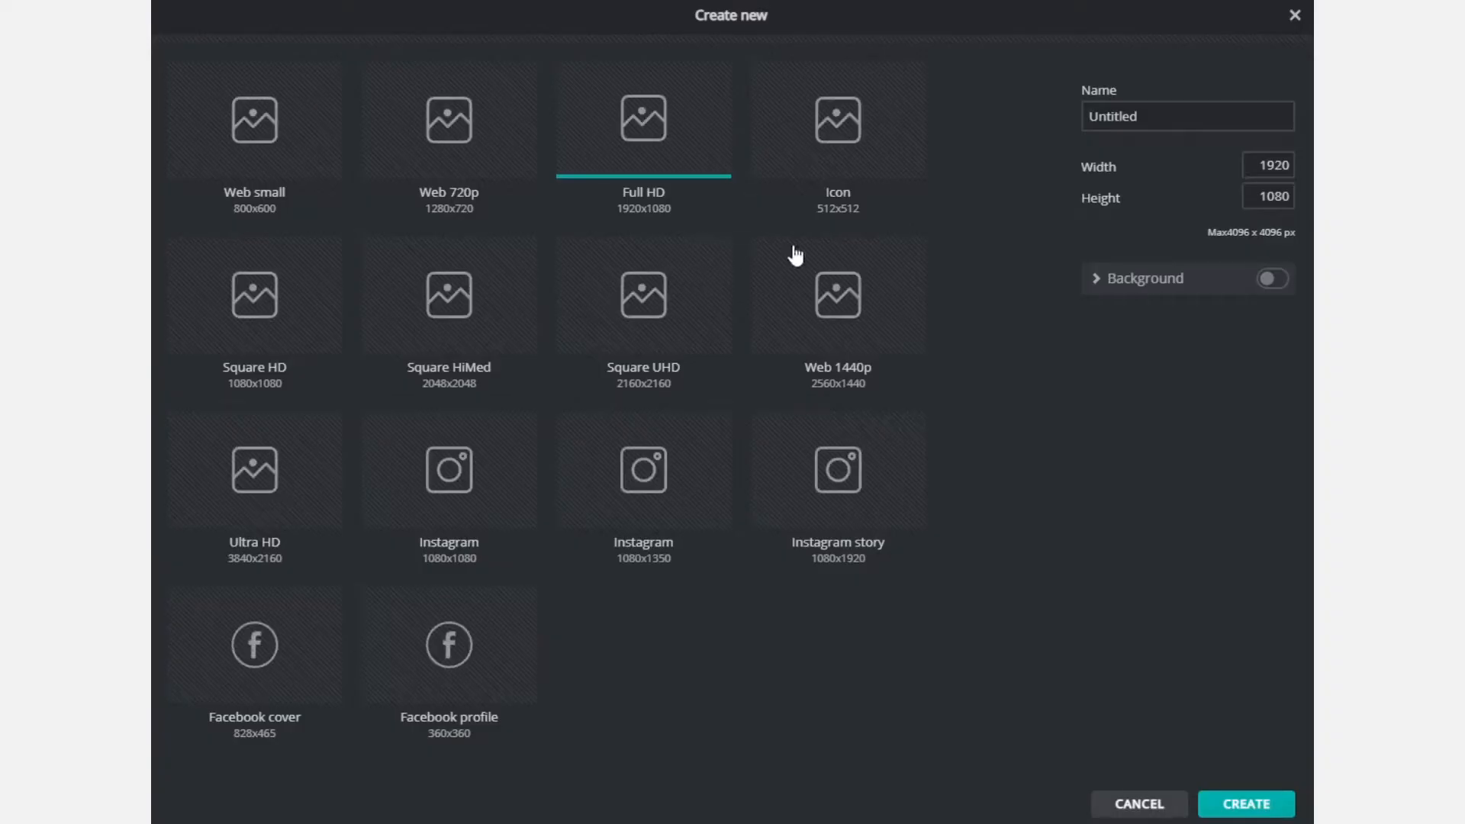
left_click(1260, 160)
double_click(1260, 160)
type("2560")
key("Tab")
type("1")
key("shift+Tab")
key("shift+Tab")
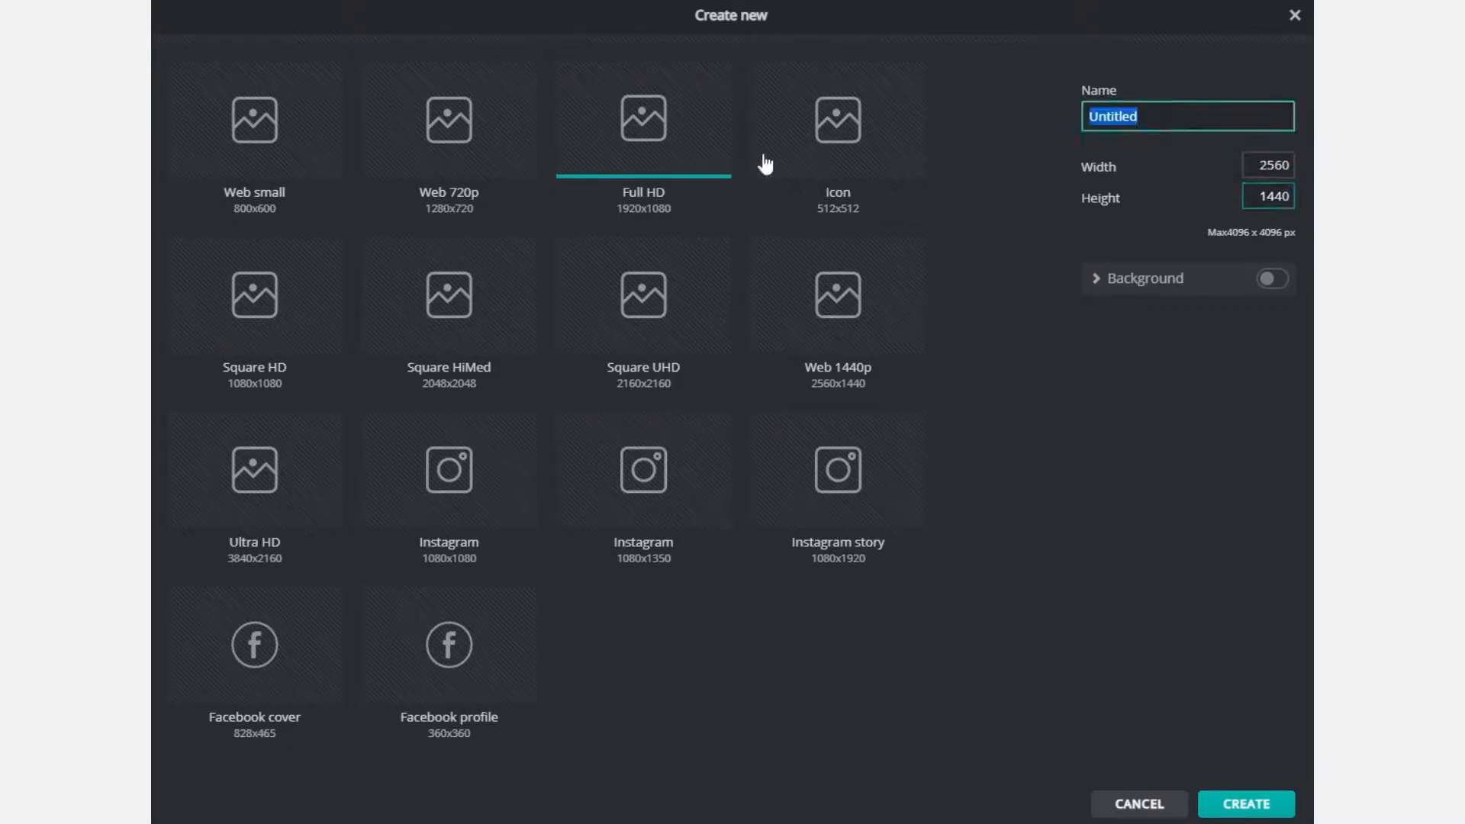
type("YoutubeBannerTutoria")
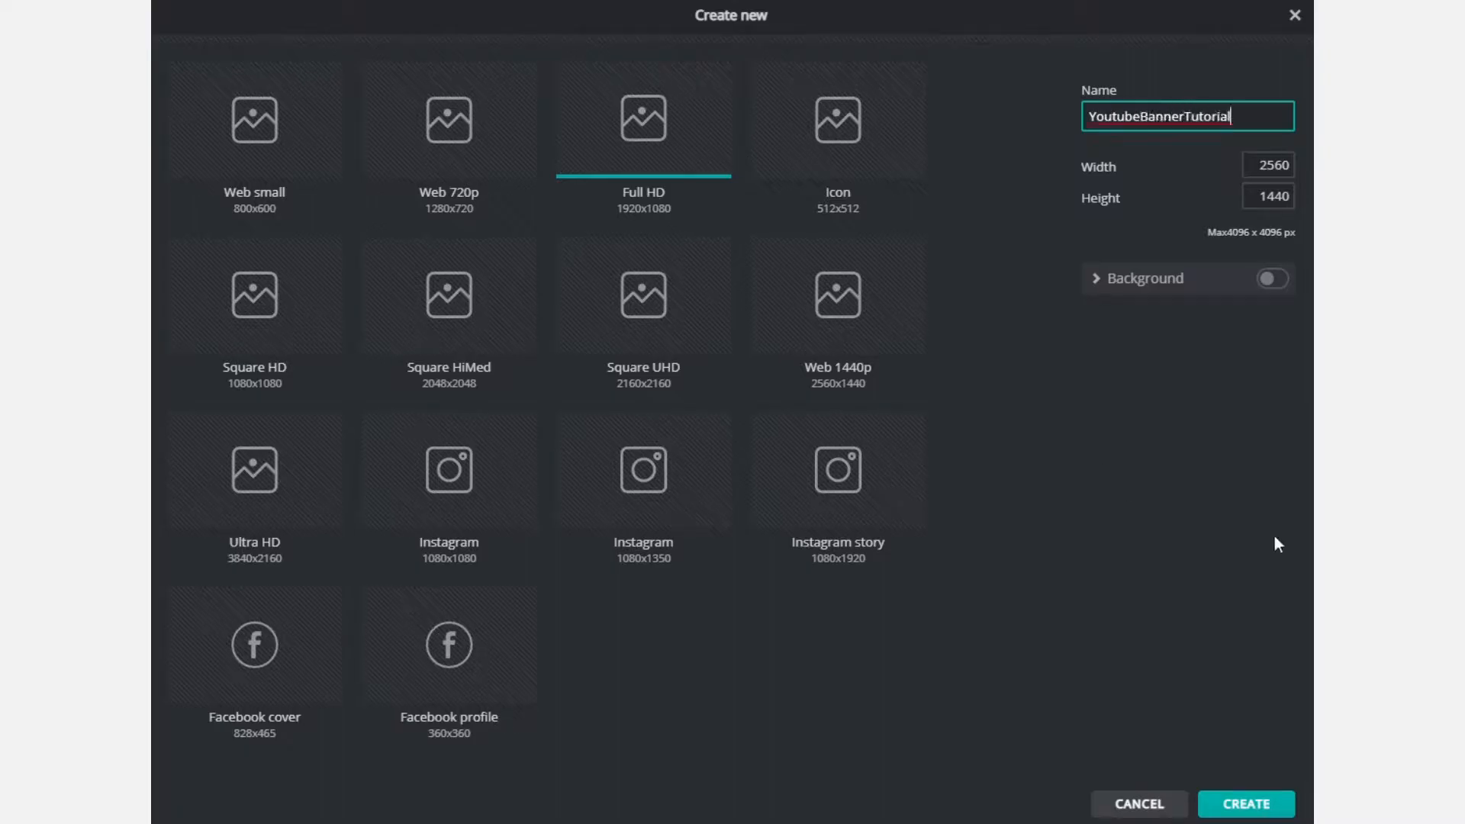
left_click(1246, 804)
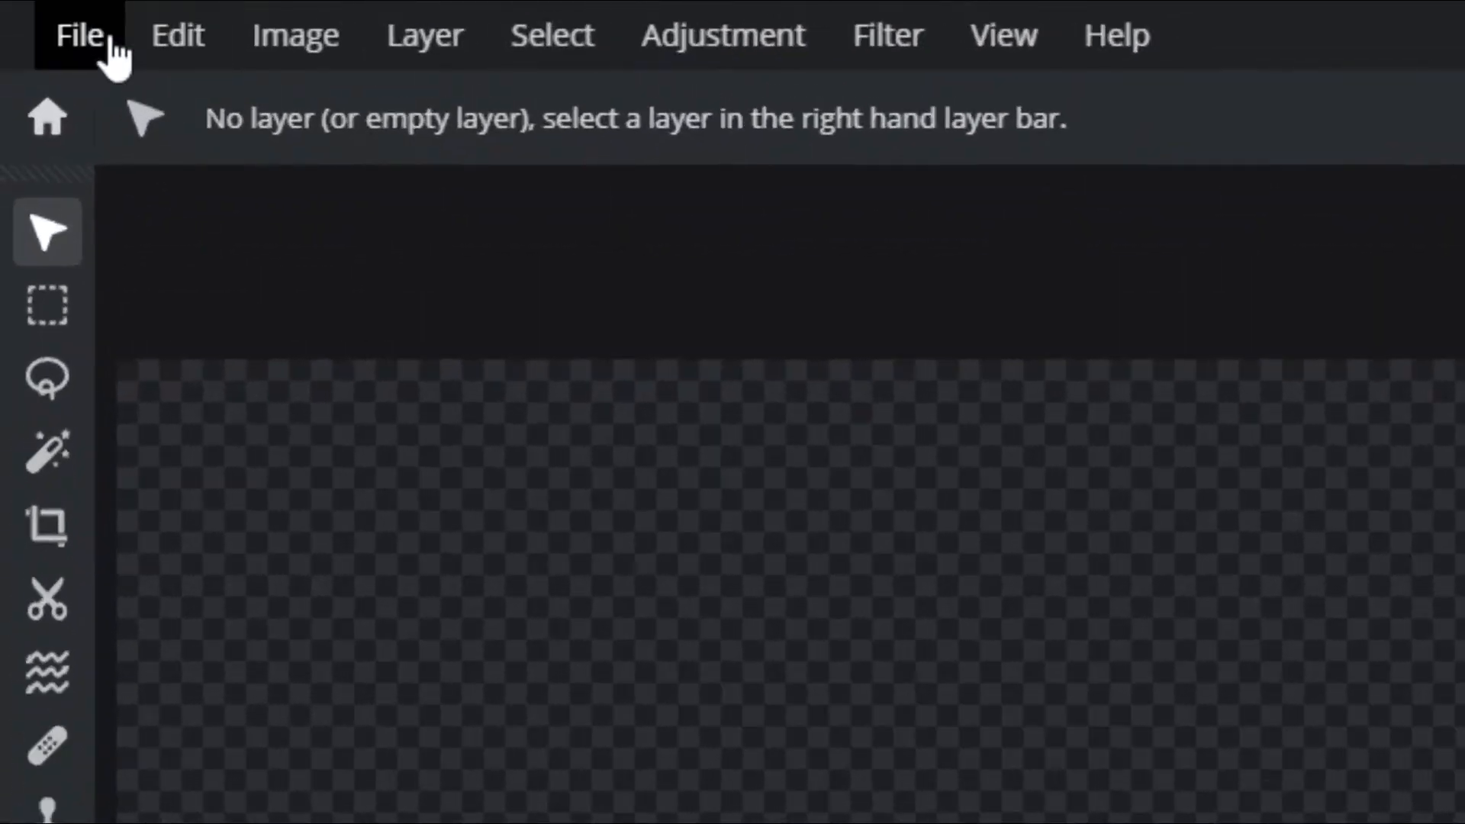
Open the YouTubeBannerTemplate.jpg image from the computer as a second document
left_click(69, 13)
mouse_move(30, 16)
left_click(151, 162)
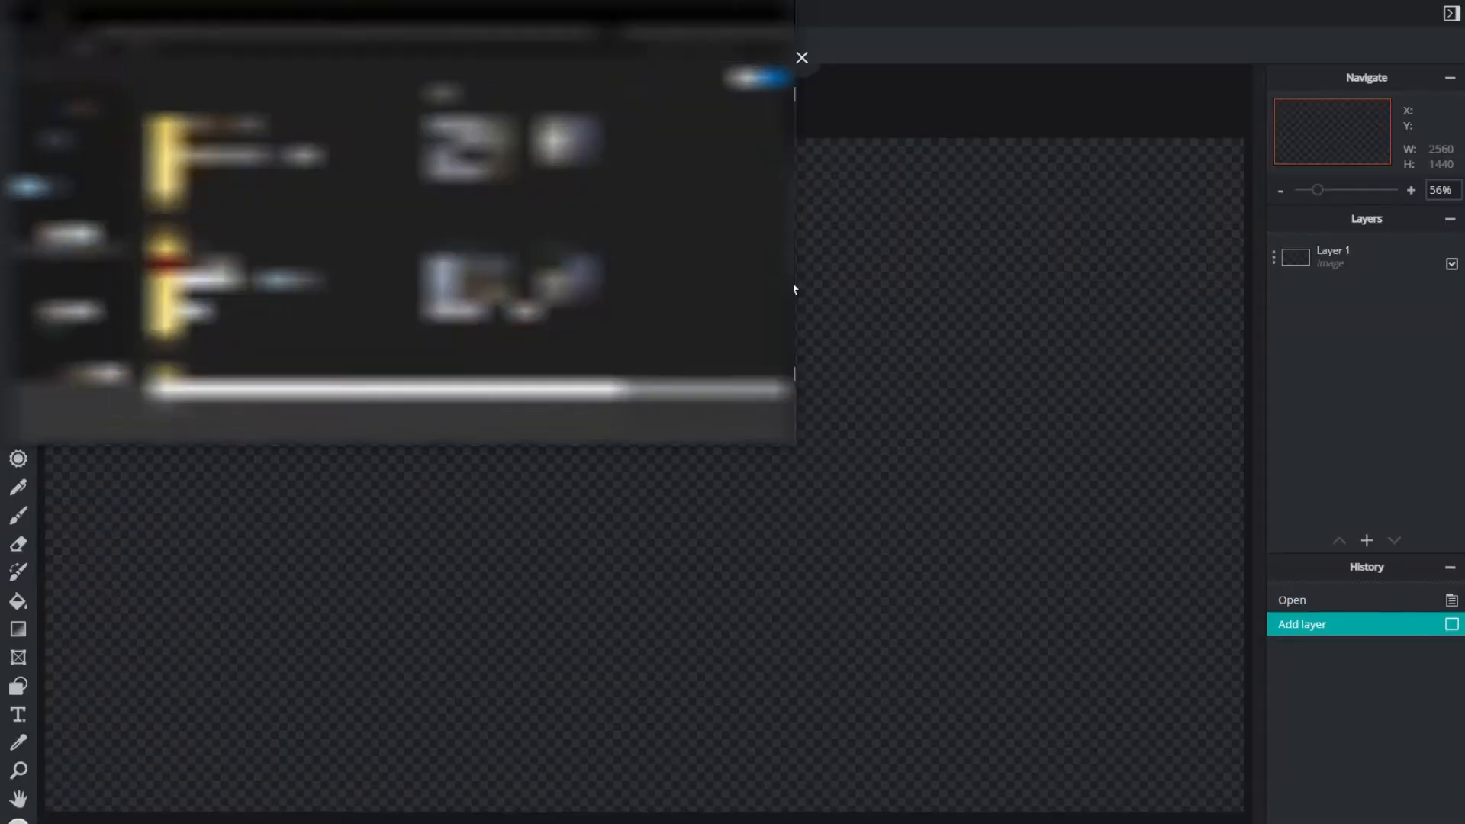
double_click(290, 279)
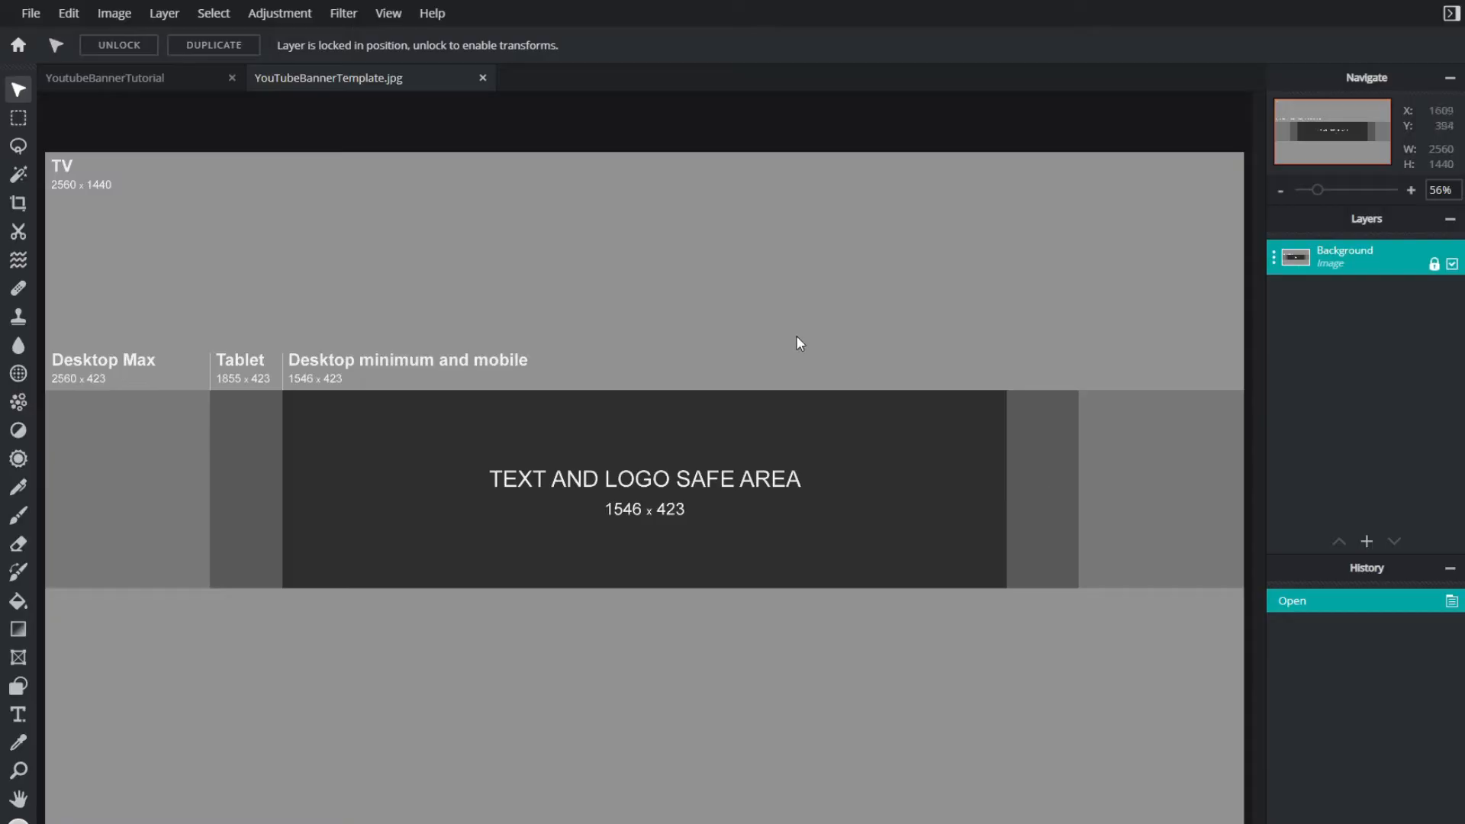
Unlock the template's Background layer and copy it into the YoutubeBannerTutorial document
right_click(1358, 257)
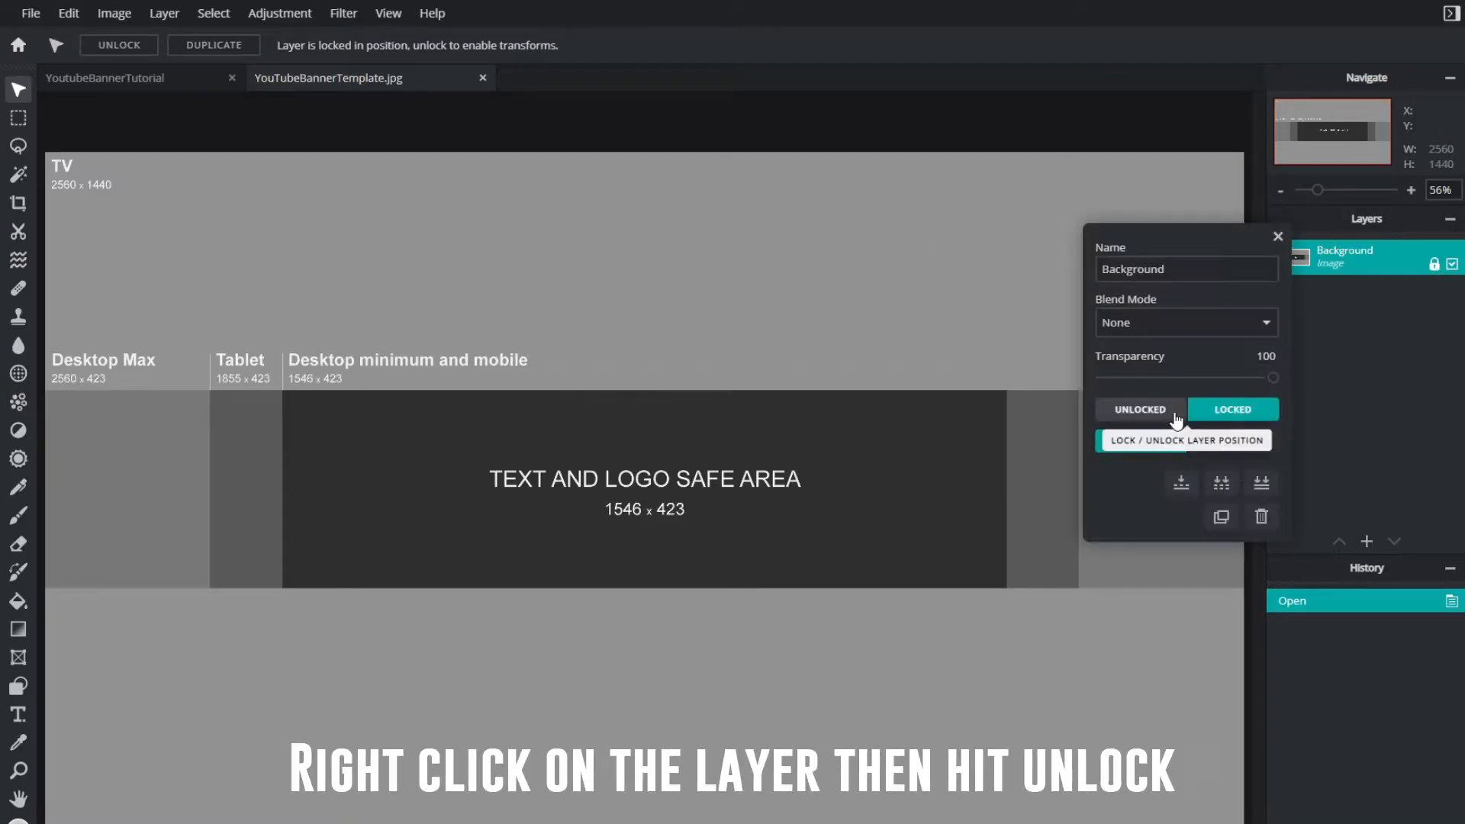
left_click(1142, 409)
key("ctrl+c")
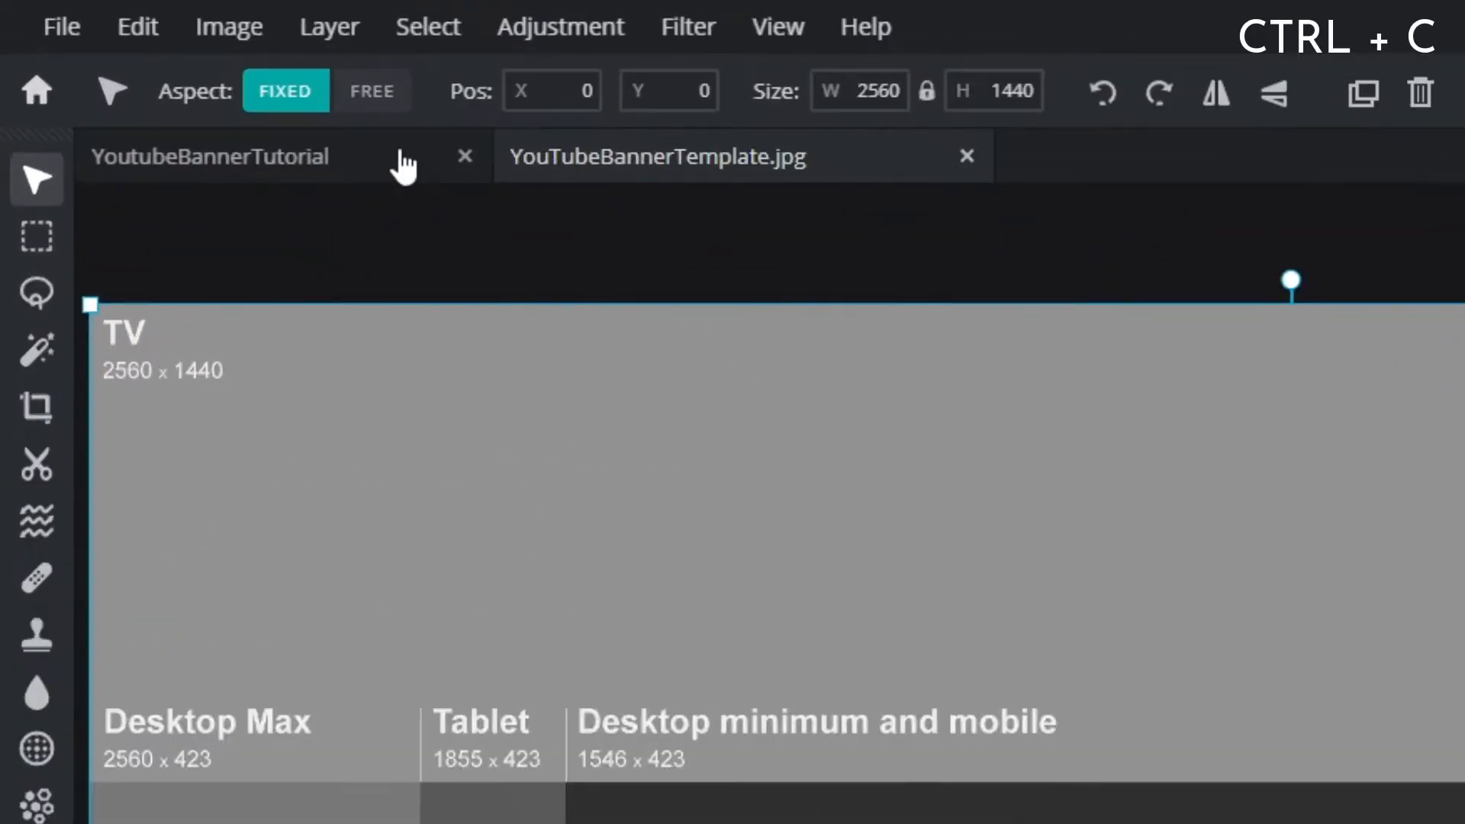
left_click(191, 79)
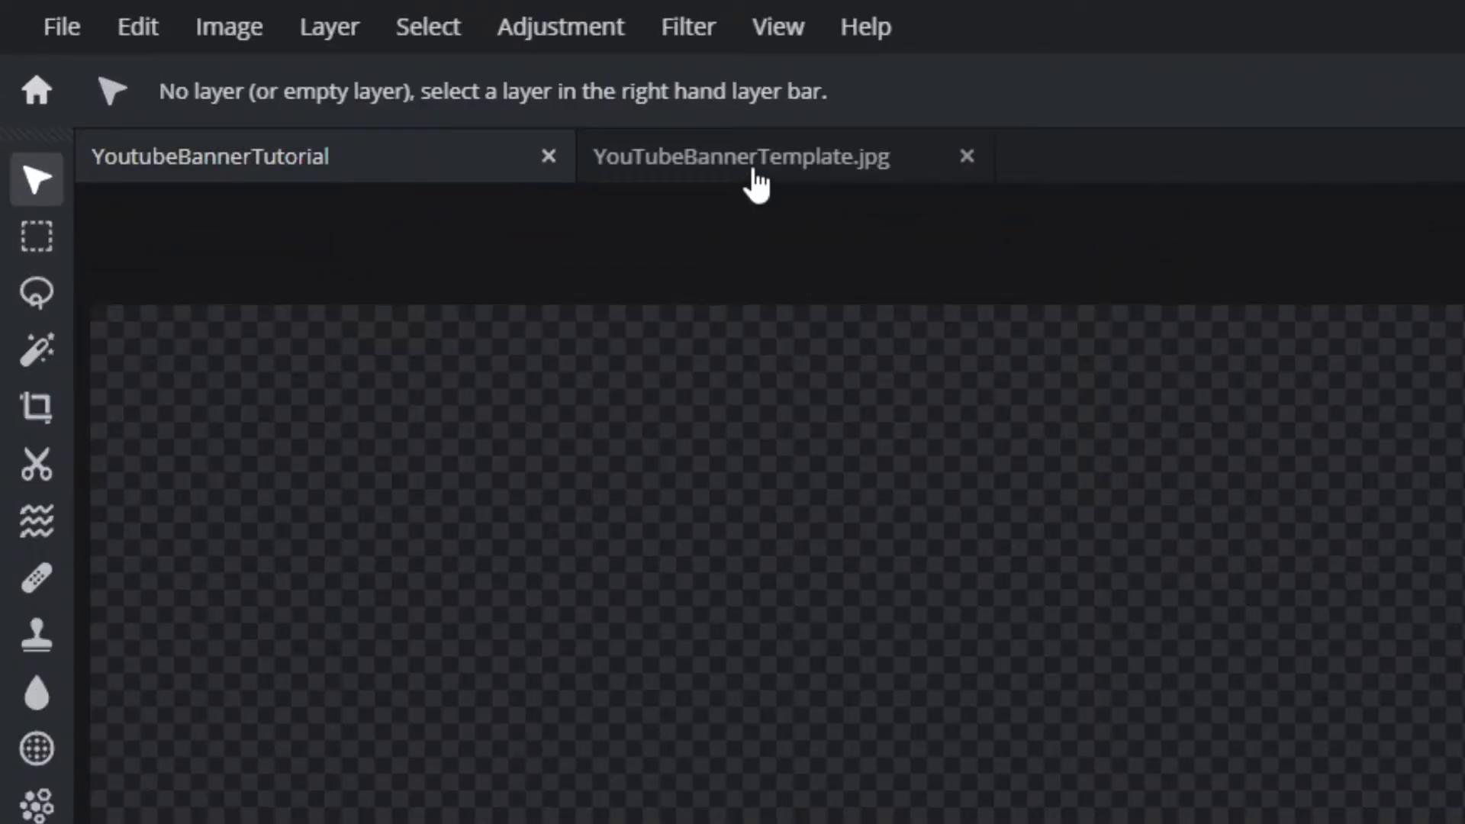
key("ctrl+v")
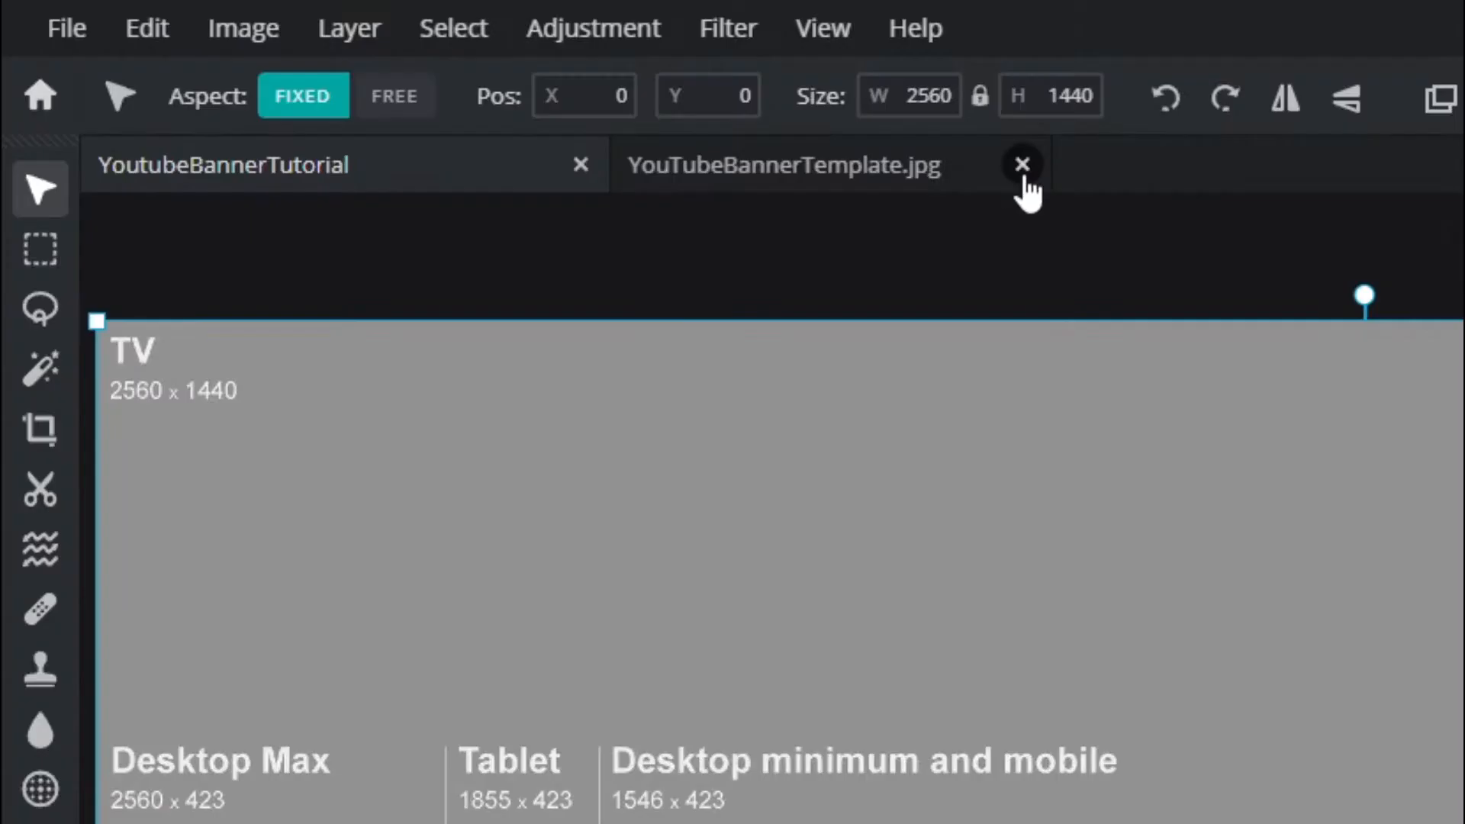
Close the YouTubeBannerTemplate.jpg document and lock the position of the pasted Background Copy layer
left_click(482, 77)
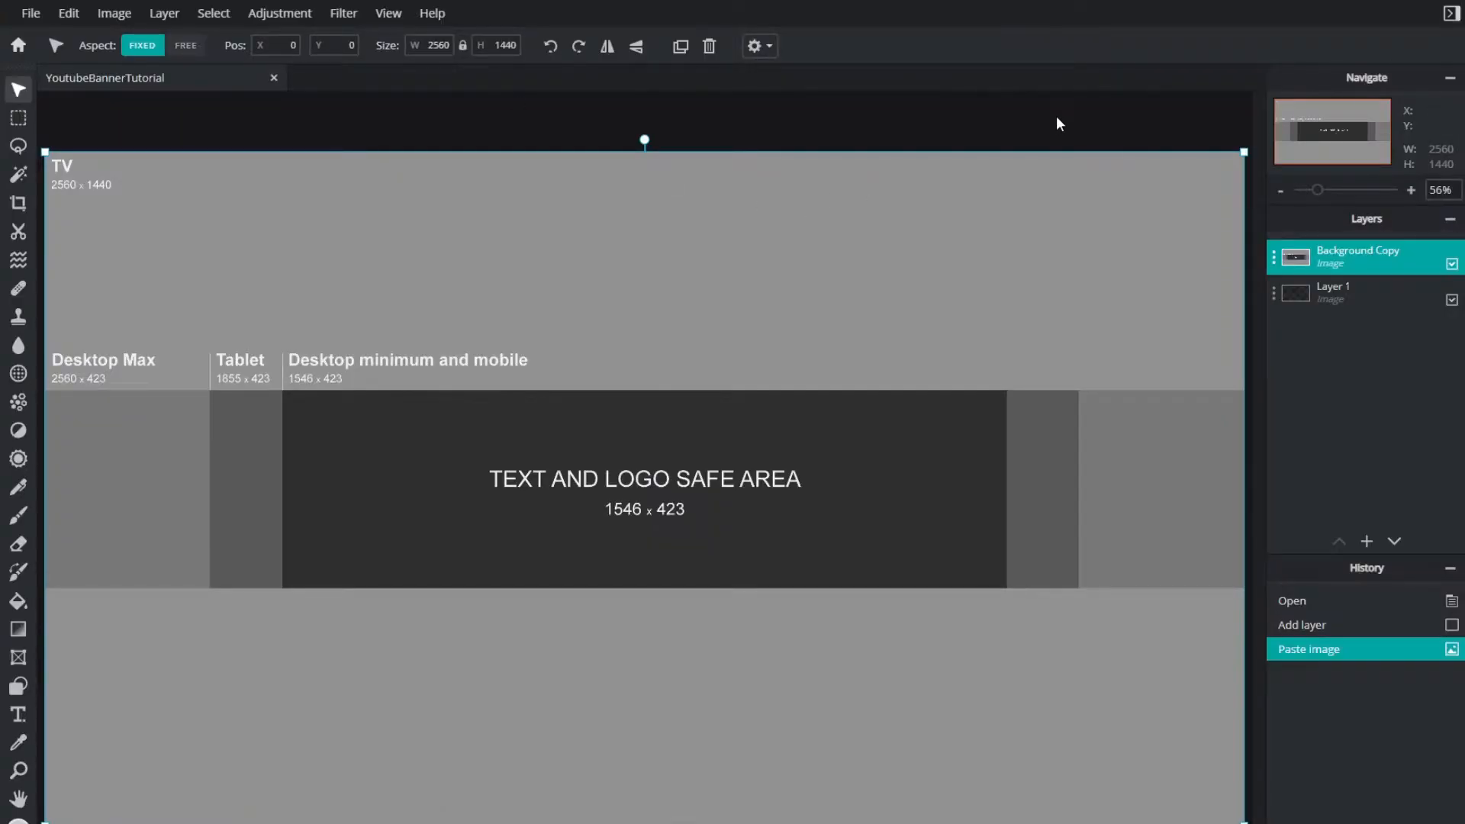
left_click(1273, 258)
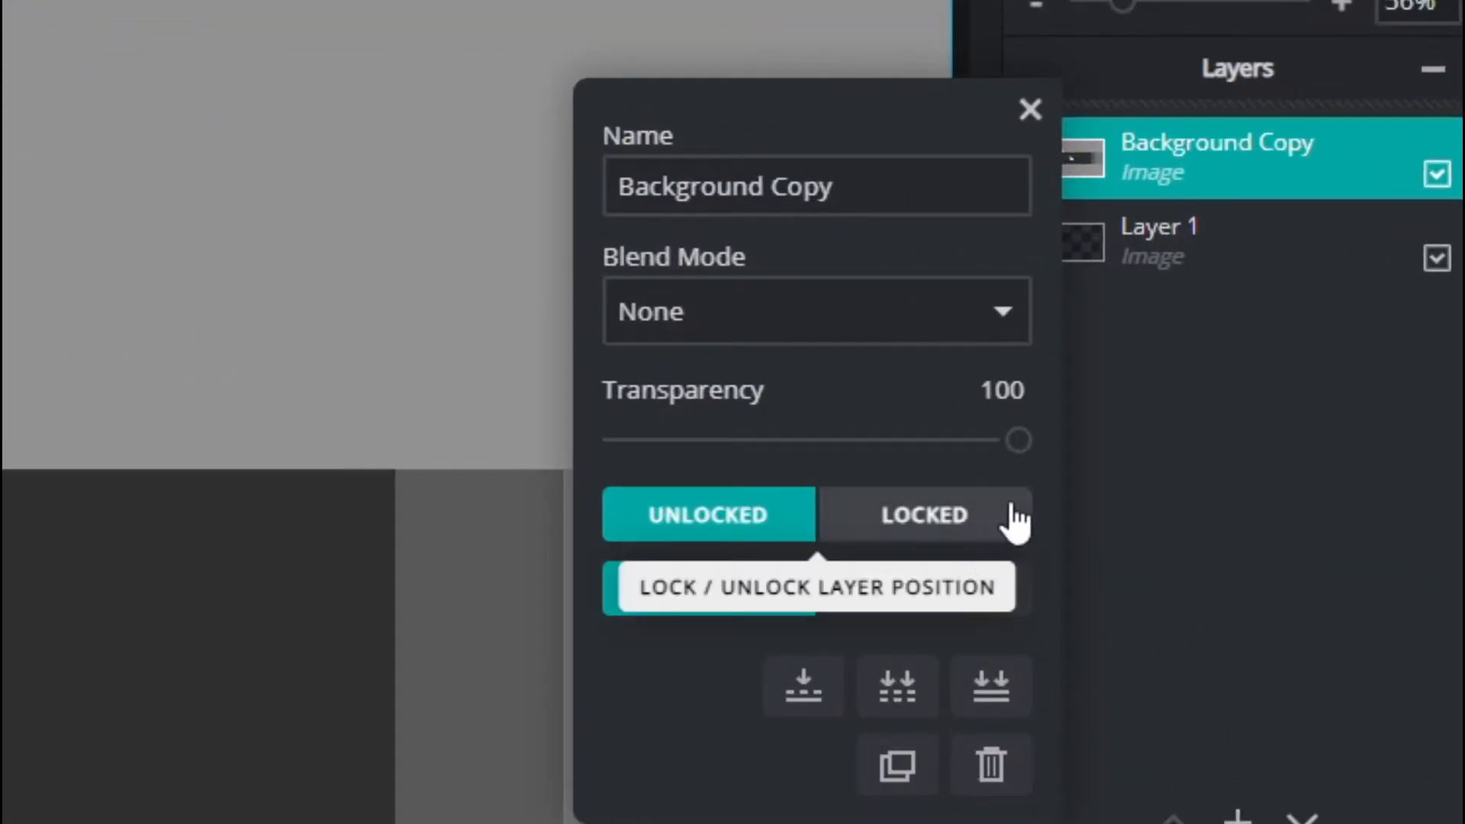
left_click(1007, 519)
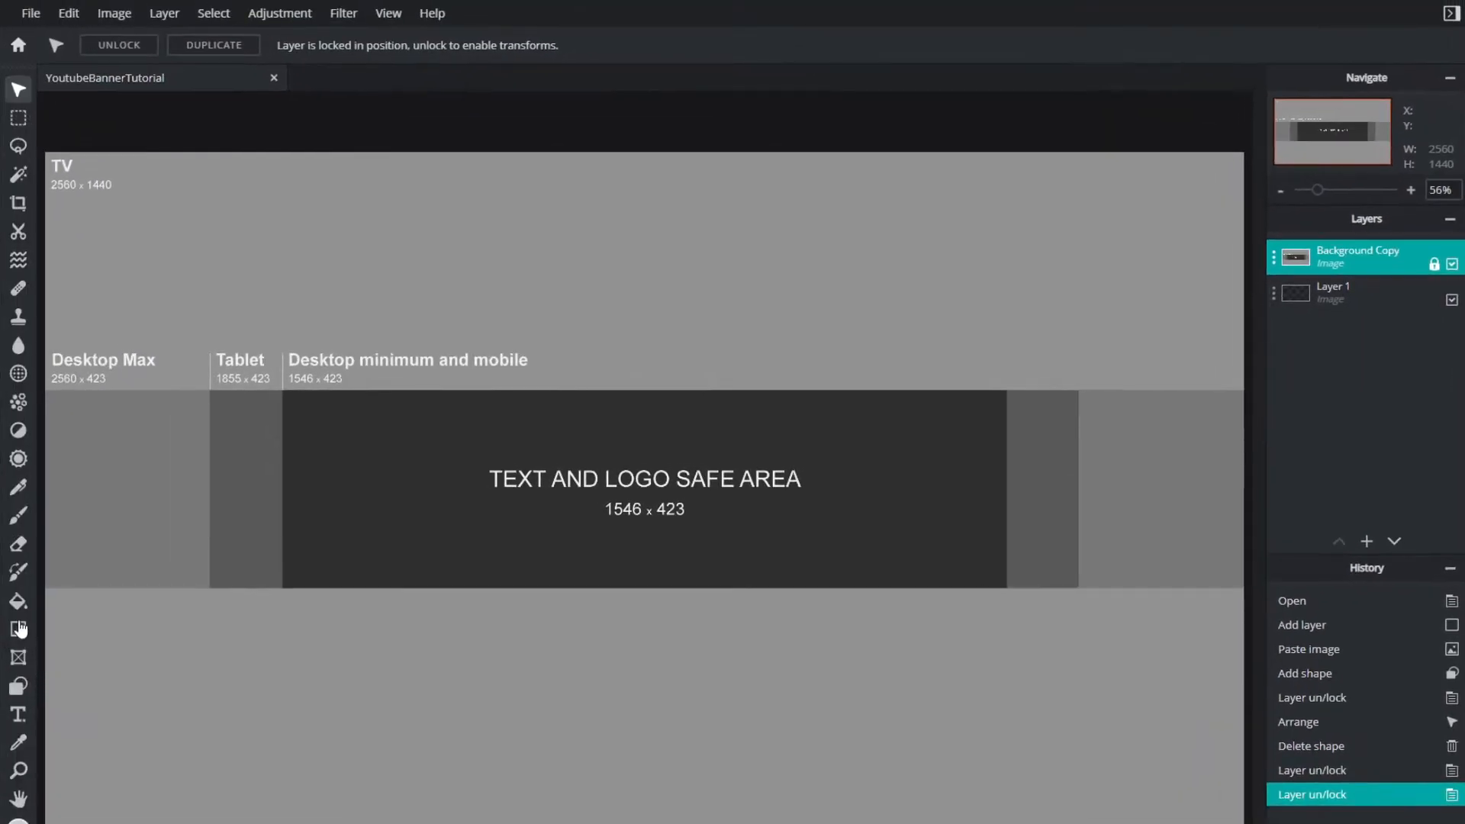
Draw a red vertical line of size 4, about 590 px long, along the boundary between the Desktop Max and Tablet areas
left_click(26, 693)
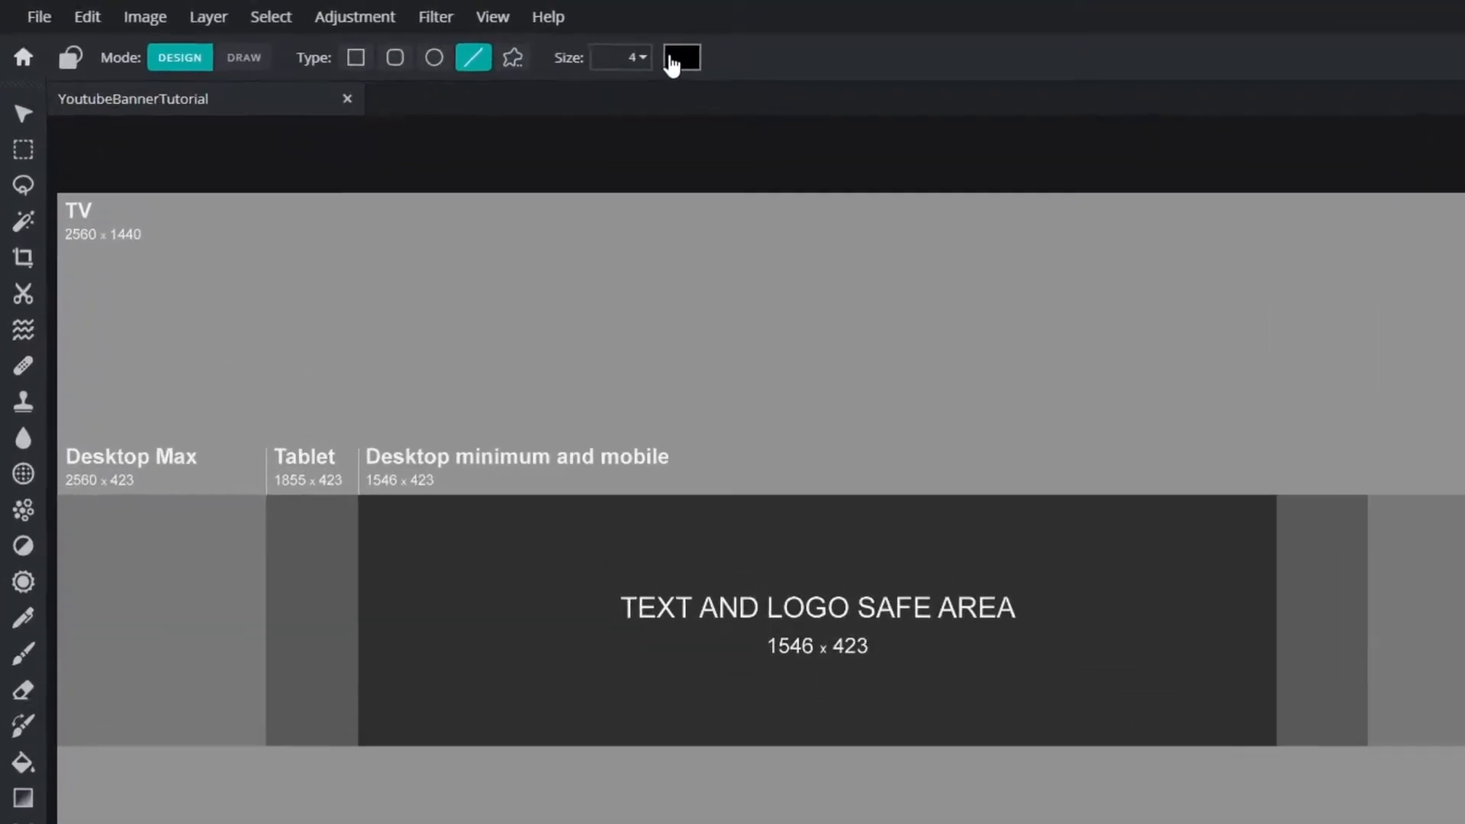
left_click(562, 47)
left_click_drag(795, 454, 1031, 270)
left_click(1297, 791)
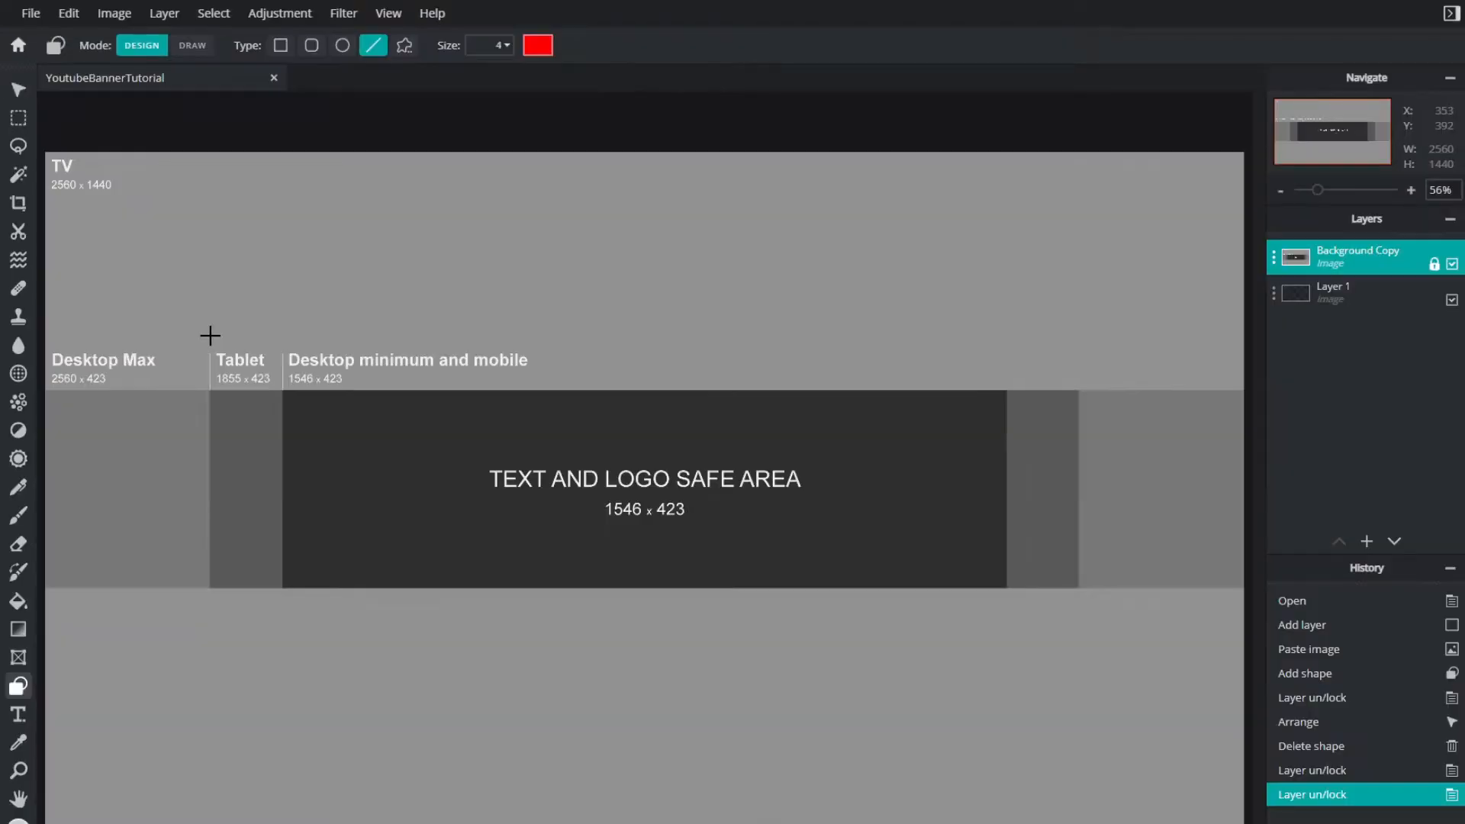
left_click_drag(210, 336, 210, 599)
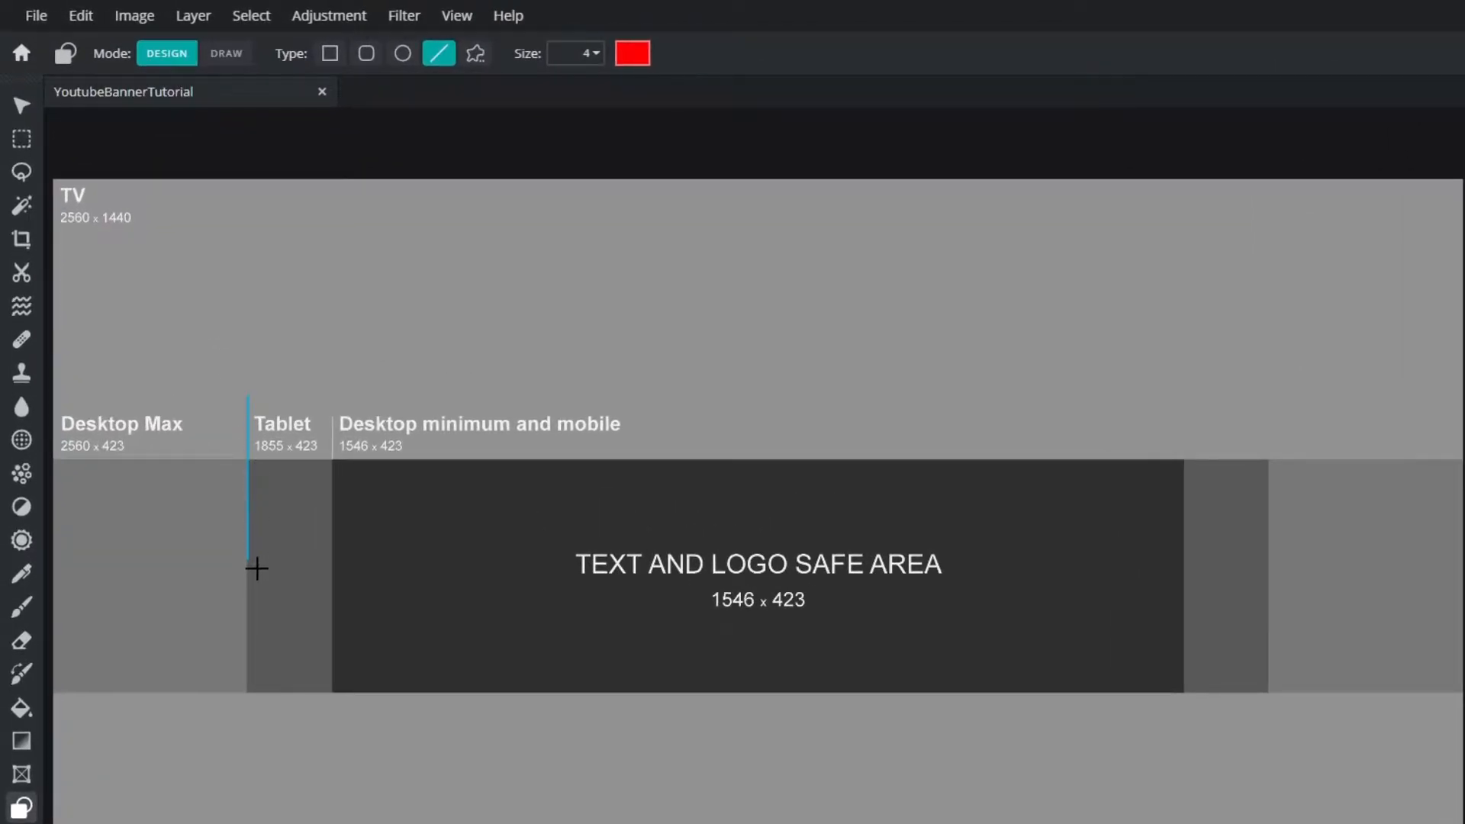
left_click_drag(248, 705, 247, 717)
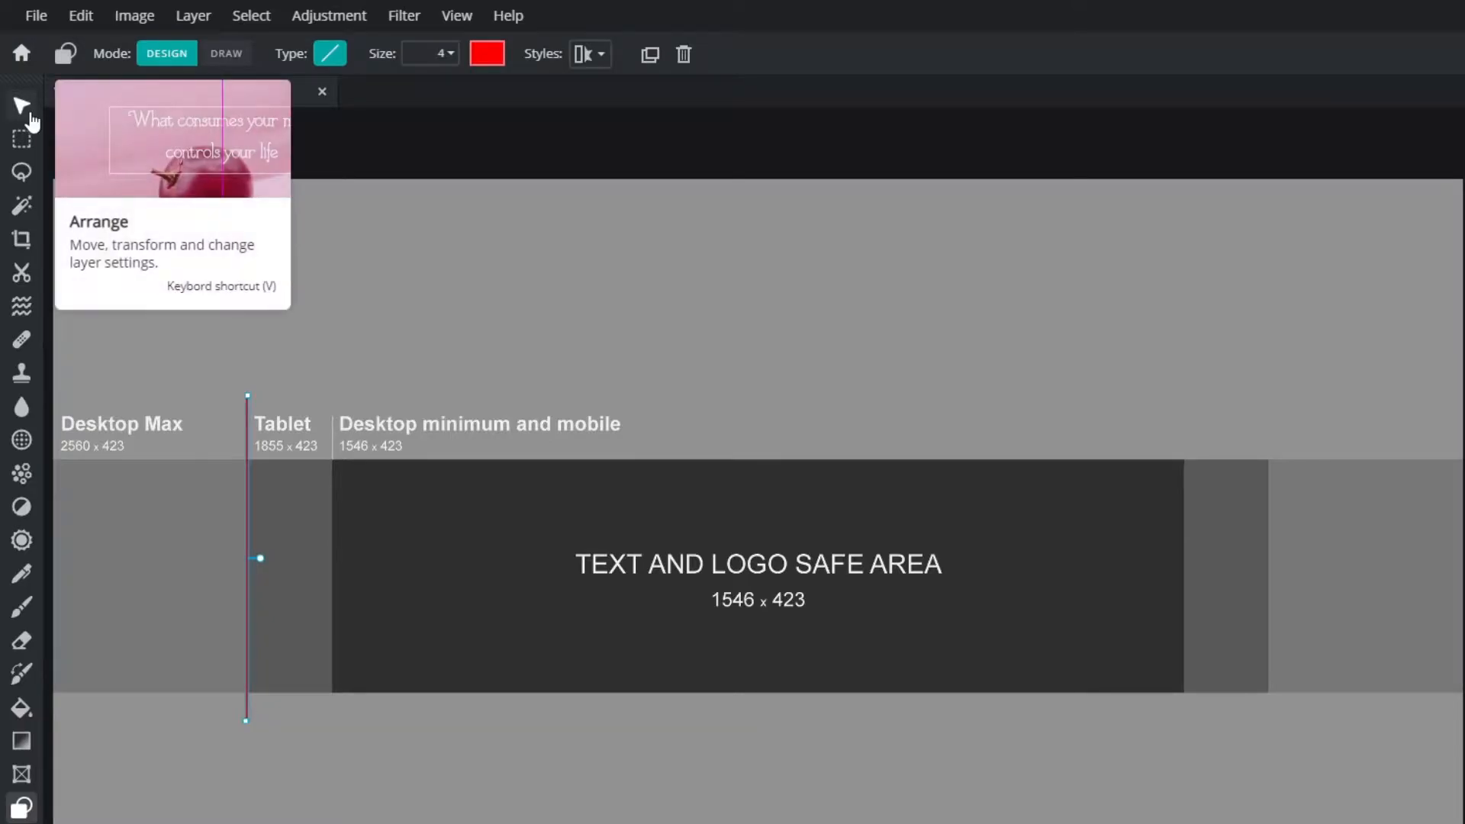
Duplicate the red line three times and place the copies on both edges of the text safe area and the Tablet area's far edge
left_click(29, 112)
key("ctrl+c")
key("ctrl+v")
left_click_drag(245, 448, 1269, 477)
key("ctrl+c")
key("ctrl+v")
key("ctrl+v")
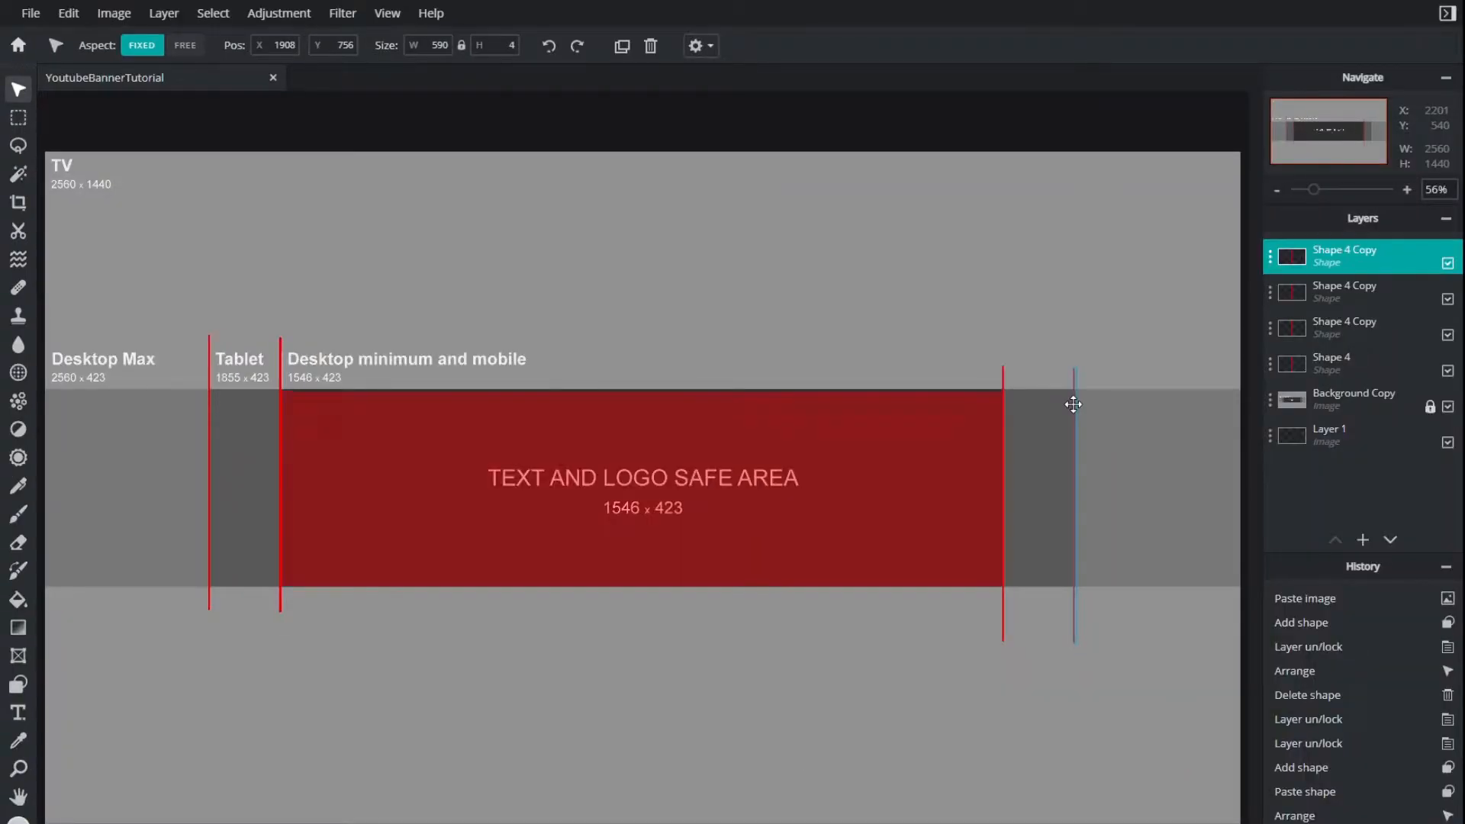
left_click_drag(1074, 404, 1074, 404)
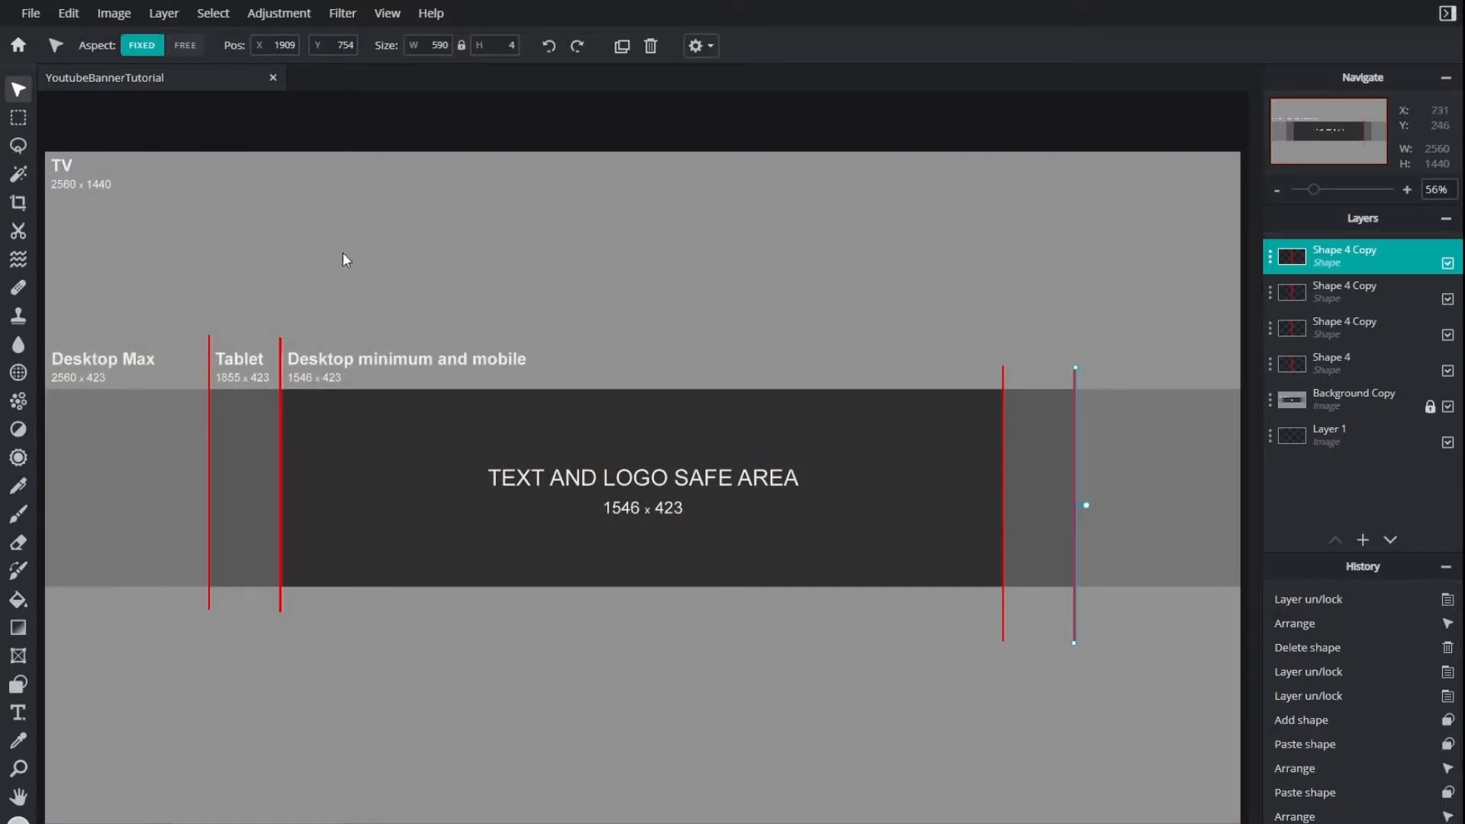
left_click(1242, 459)
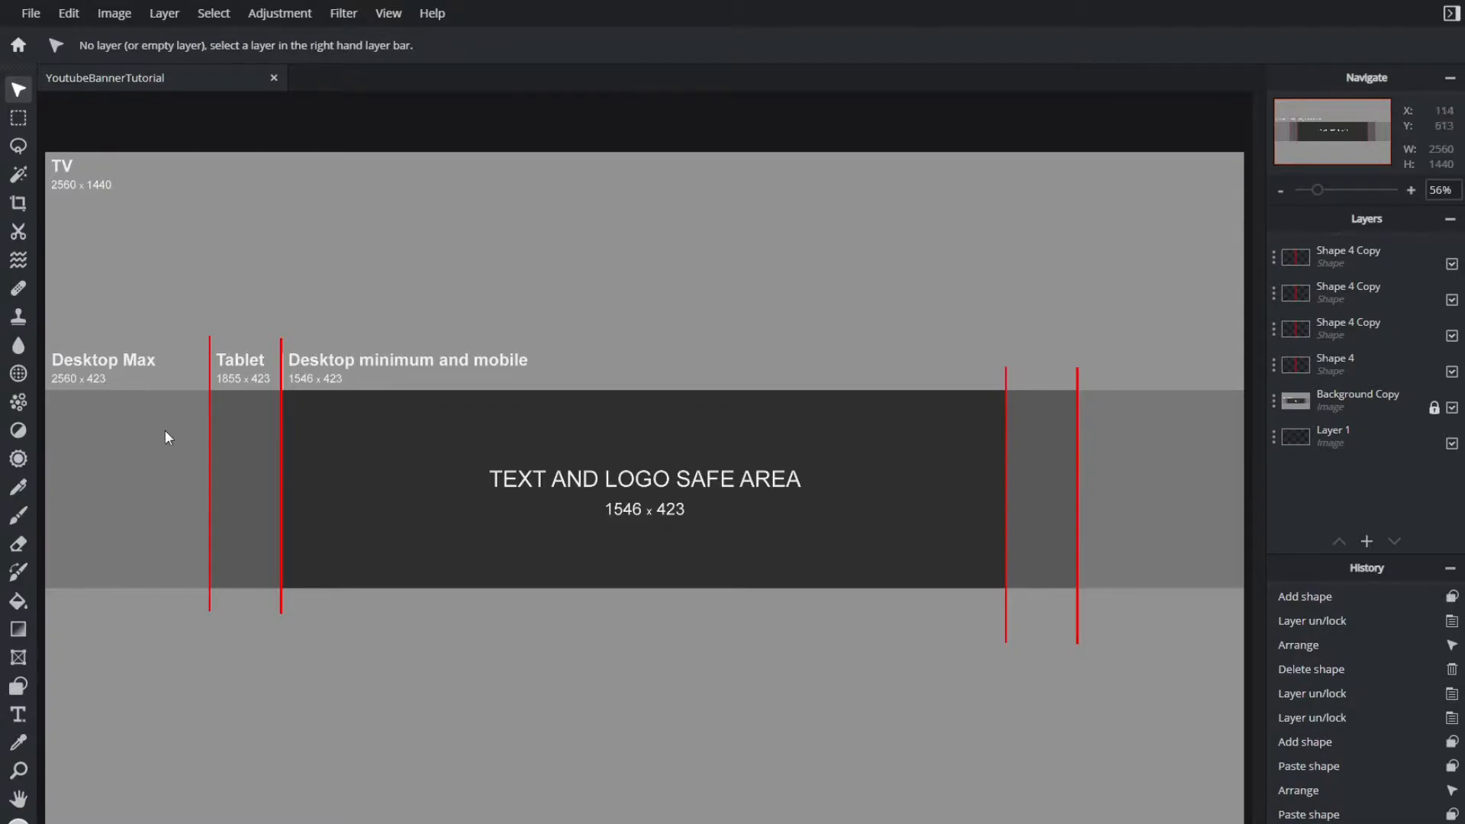
Lock the position of all four red guide line layers
left_click(1335, 364)
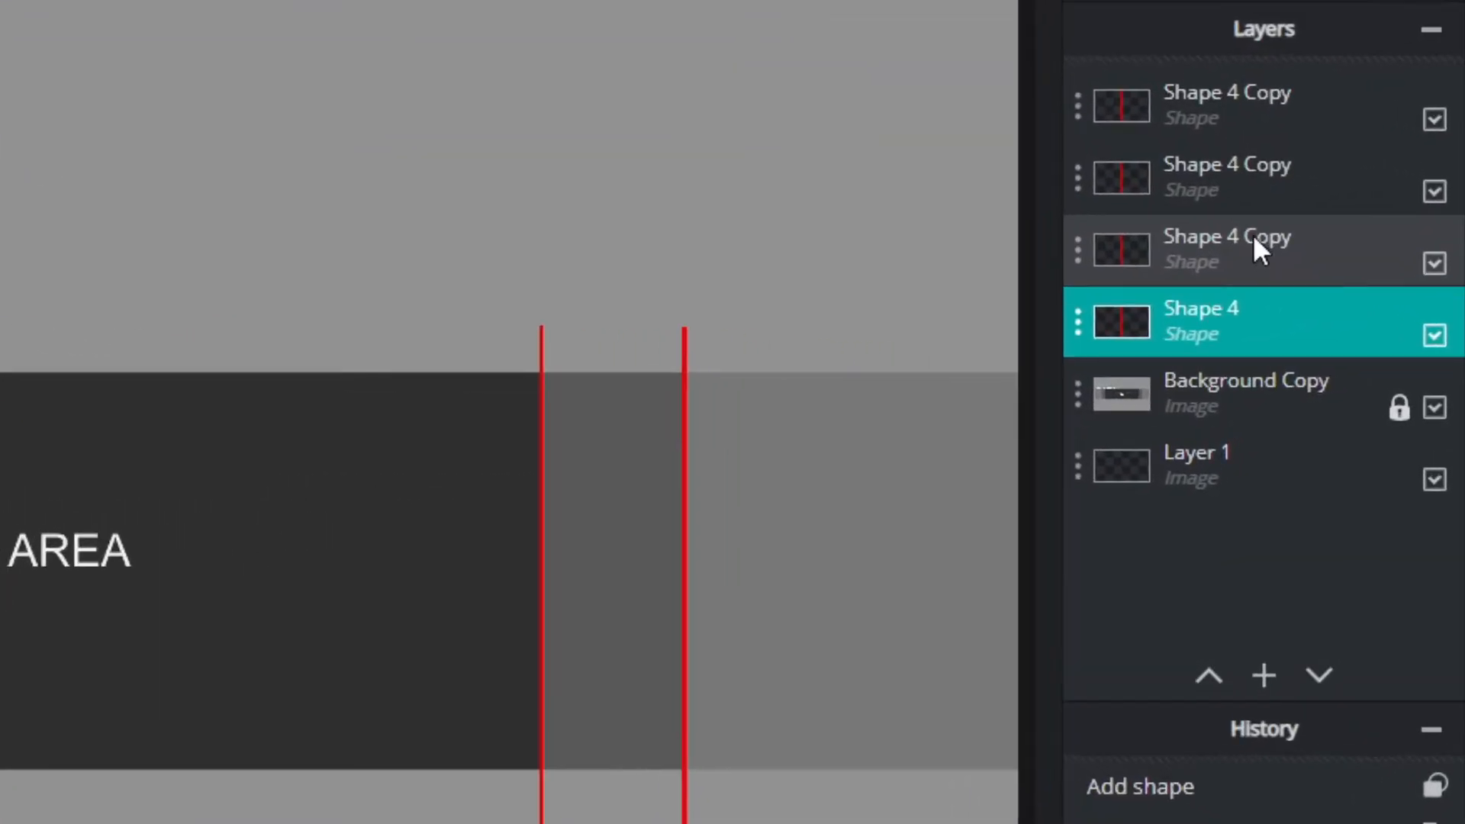
left_click(1198, 320)
left_click(1030, 448)
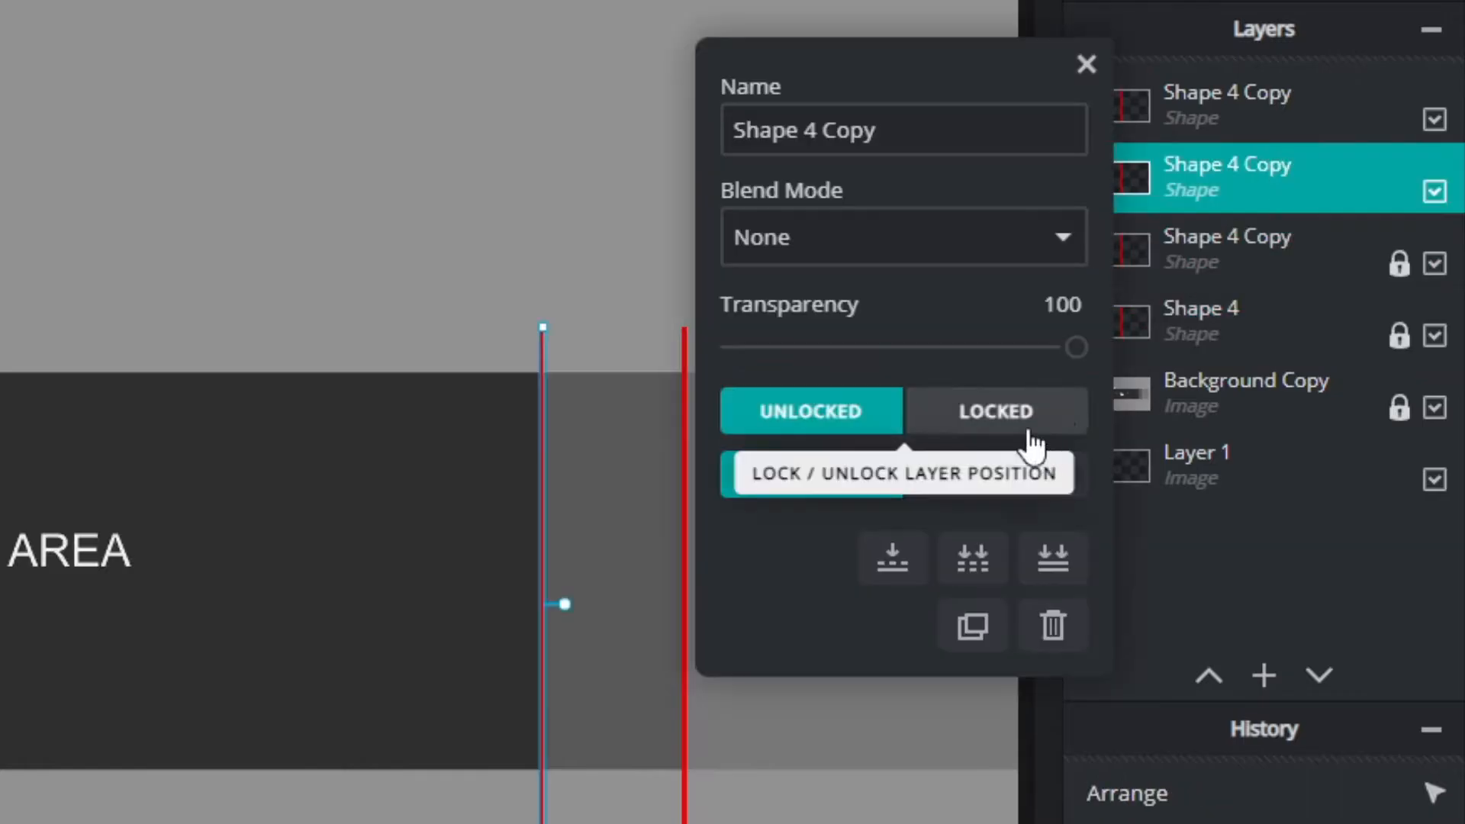
left_click(1244, 398)
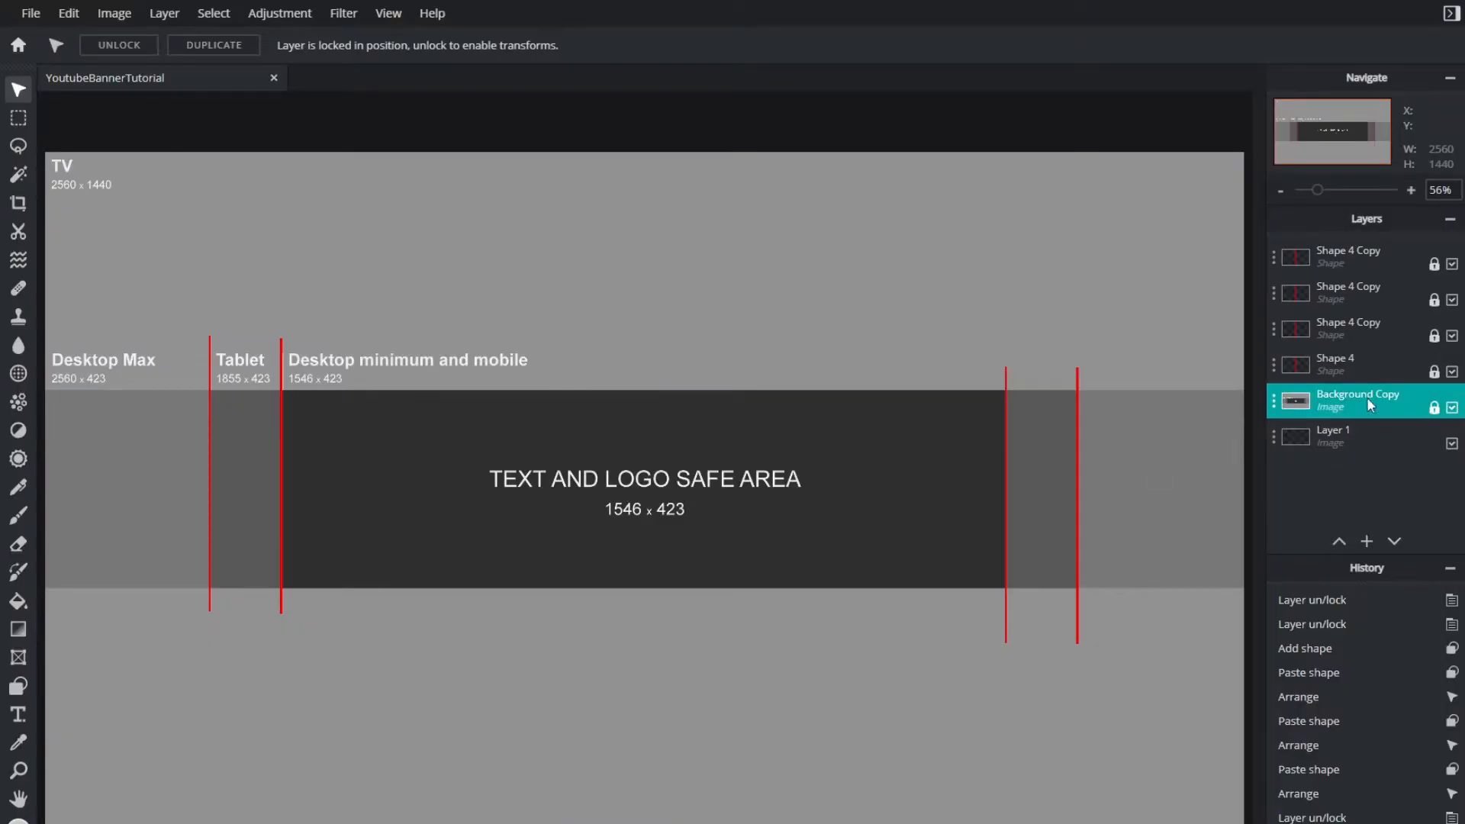
Unlock the Background Copy layer and activate the Marquee tool
left_click(1362, 396)
left_click(1142, 405)
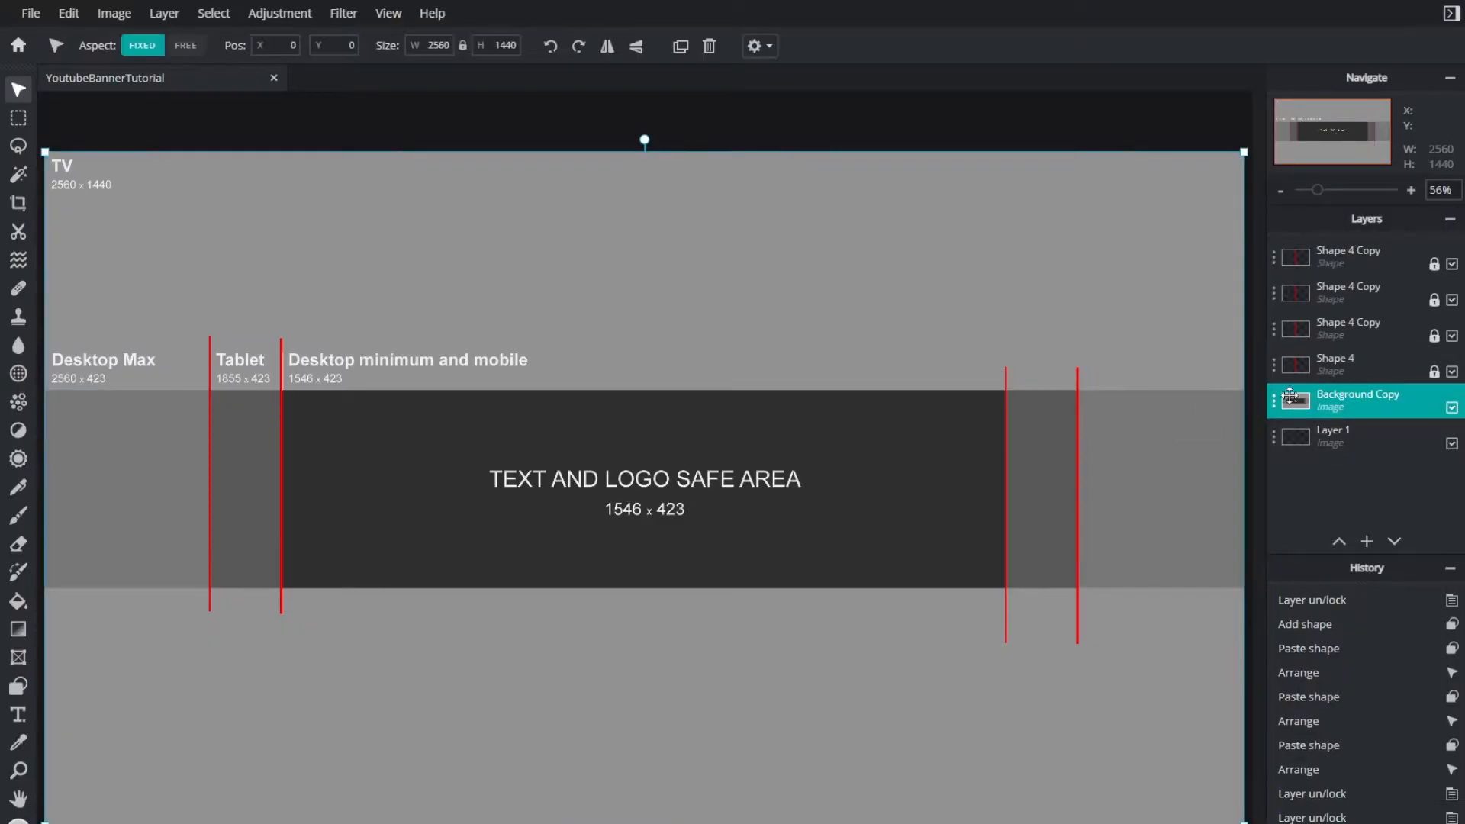
key("m")
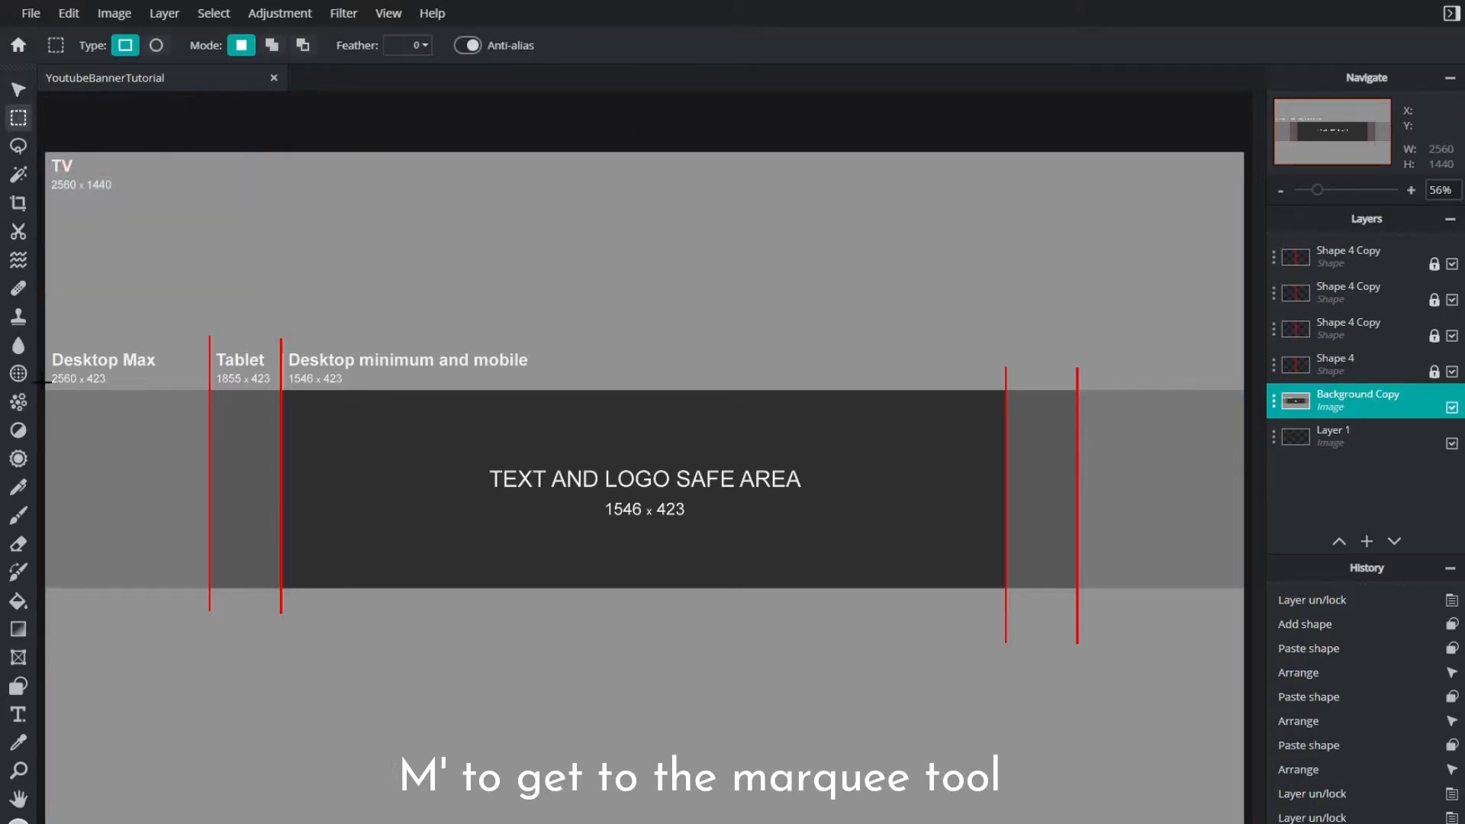
left_click_drag(45, 382, 70, 420)
key("alt")
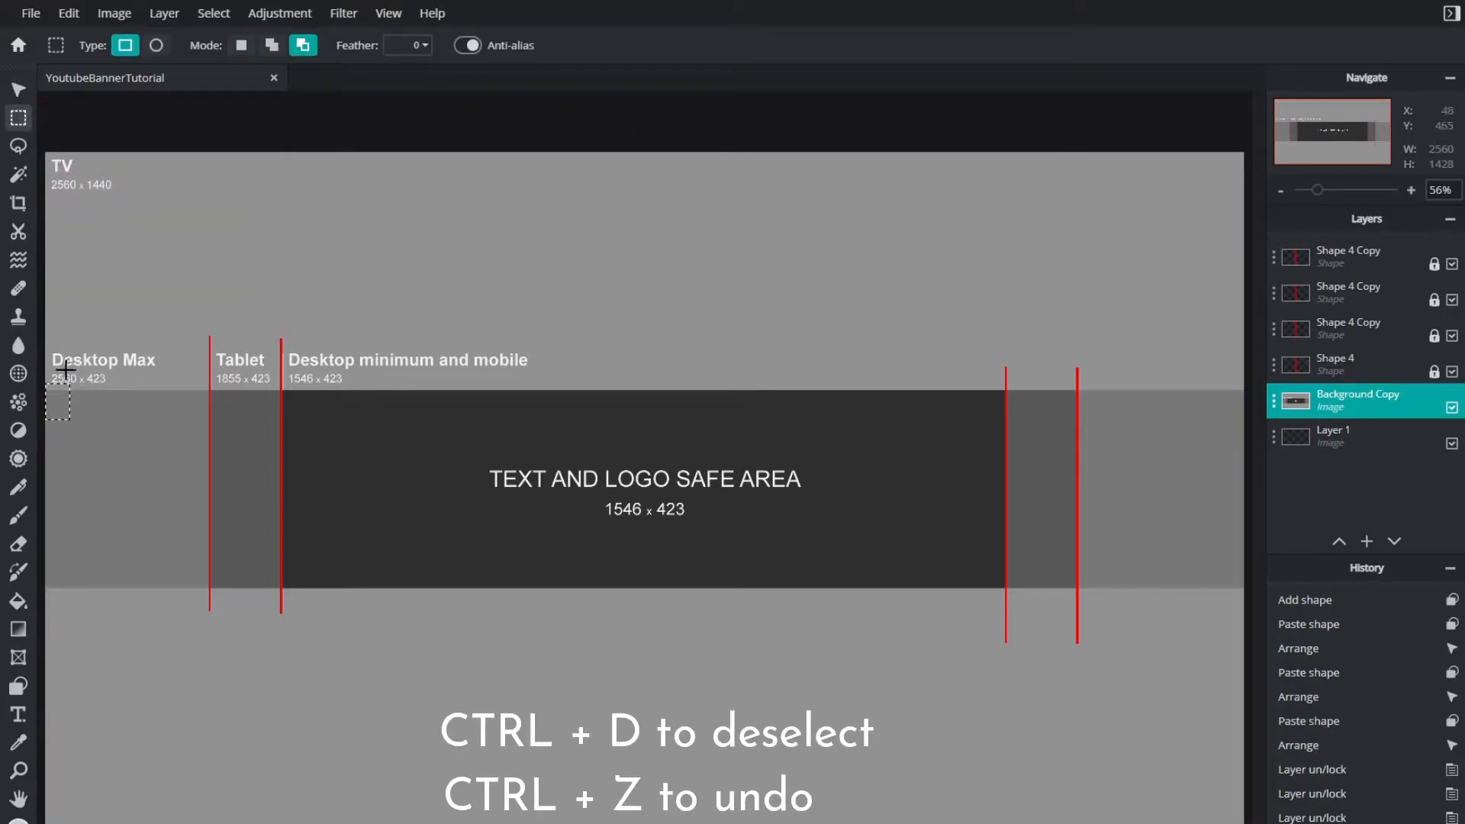
key("ctrl+d")
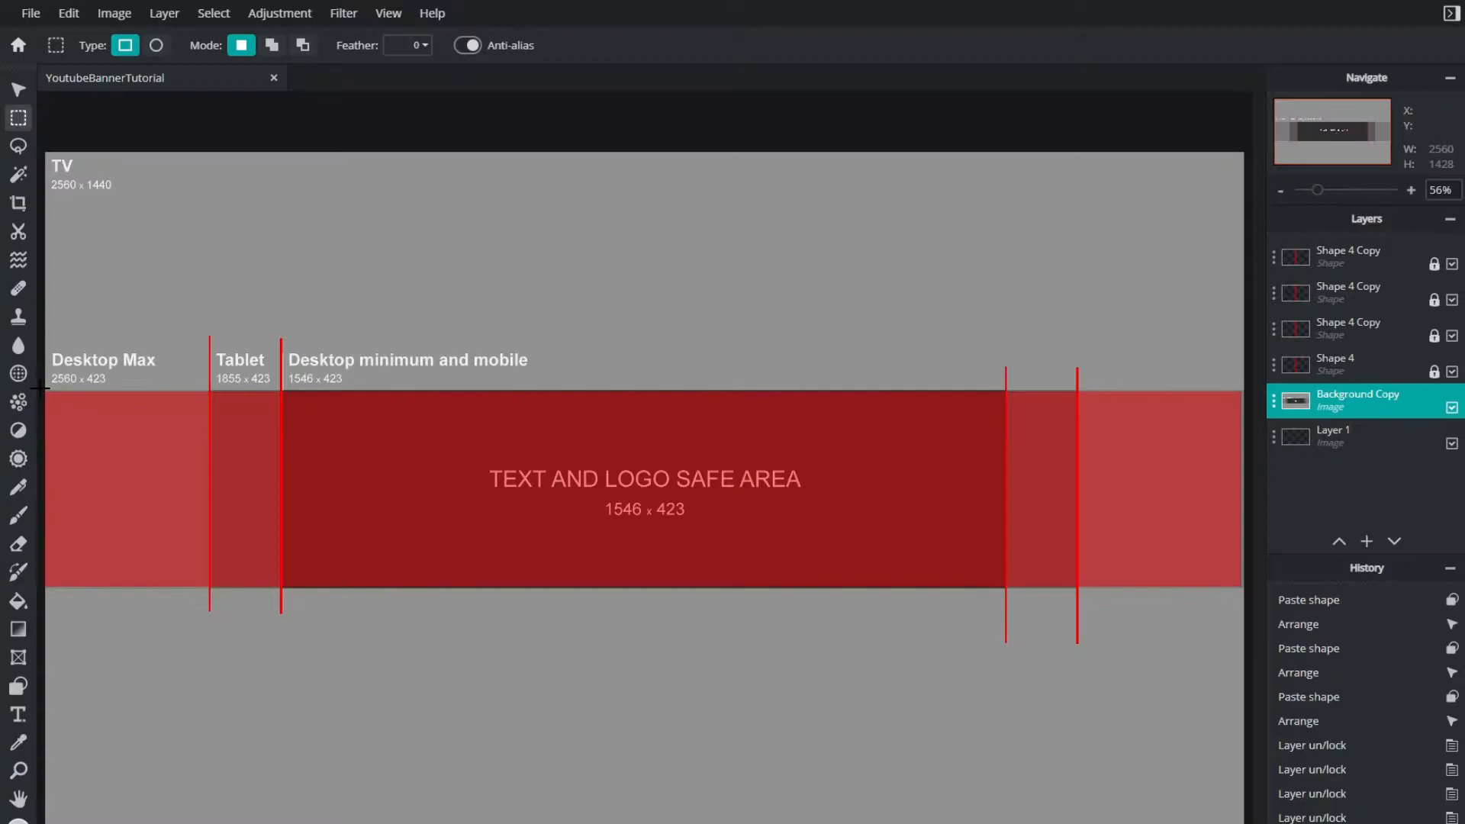
Marquee-select the full-width banner band of about 2581 × 441 px, delete it from Background Copy and clear the selection
left_click_drag(40, 387, 1246, 593)
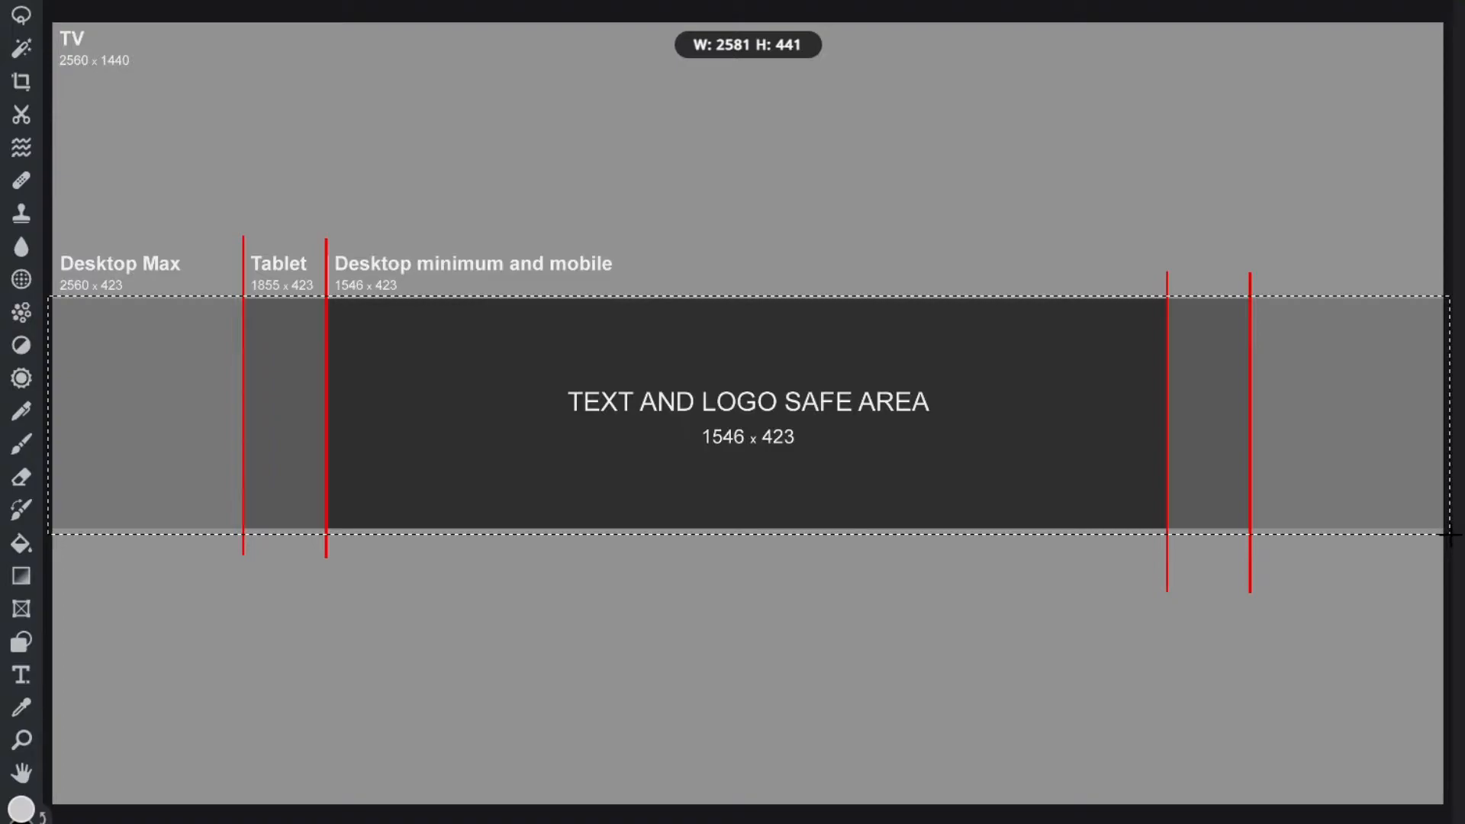
left_click_drag(1449, 534, 1451, 535)
key("Delete")
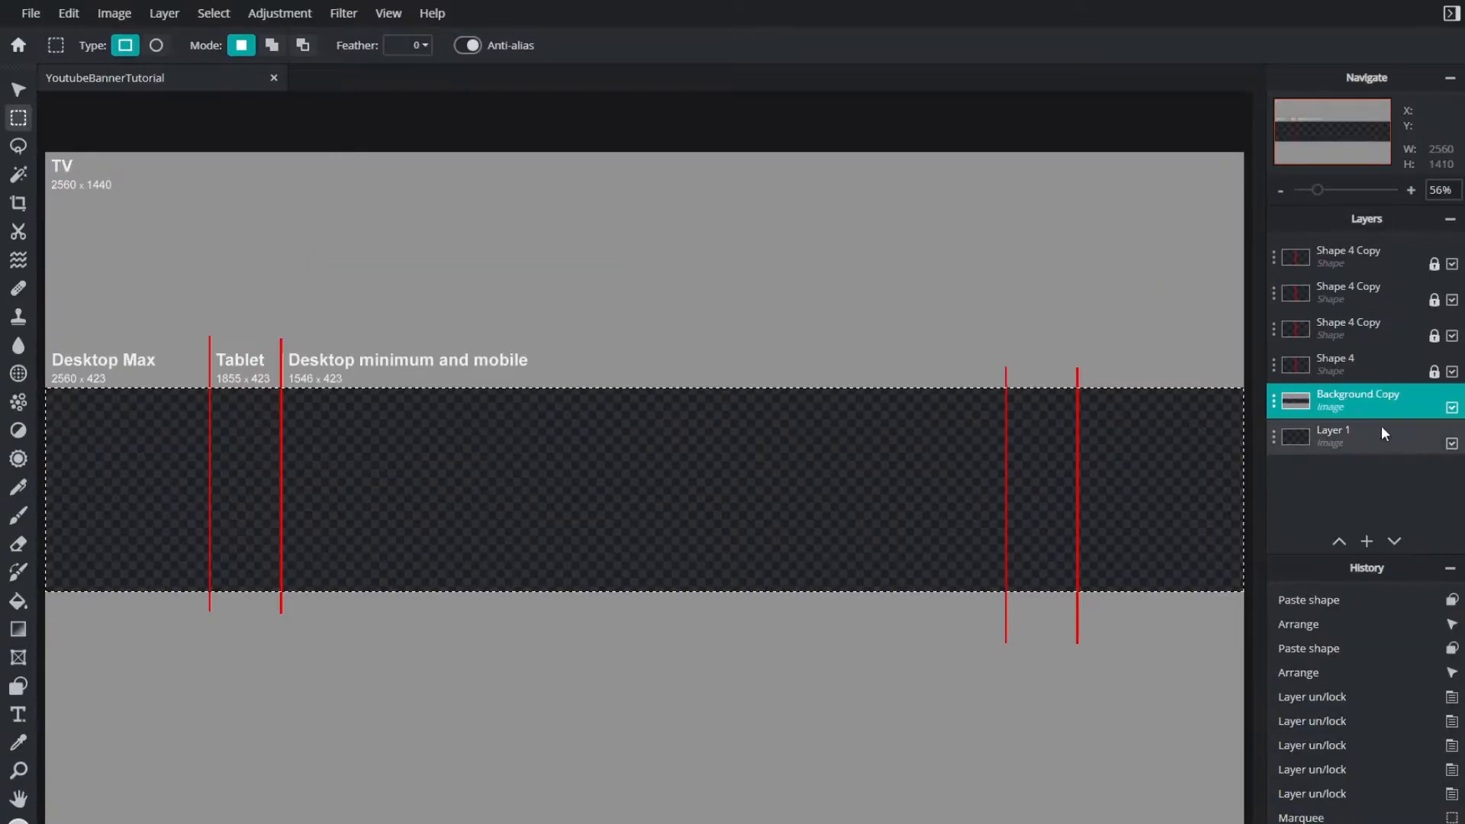
key("alt")
key("ctrl+d")
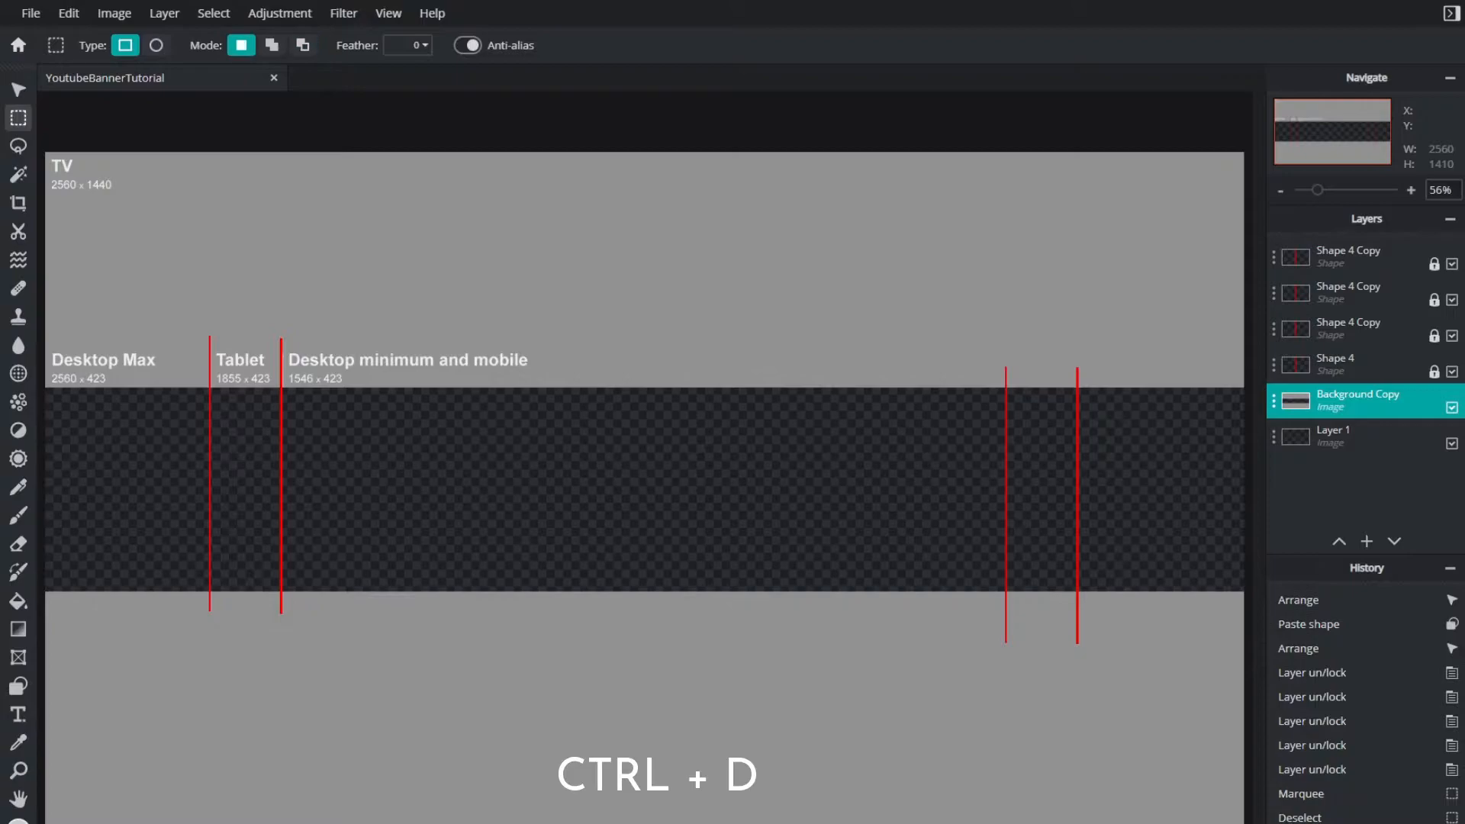
Return to the Arrange tool and lock the cut-out Background Copy layer again
key("v")
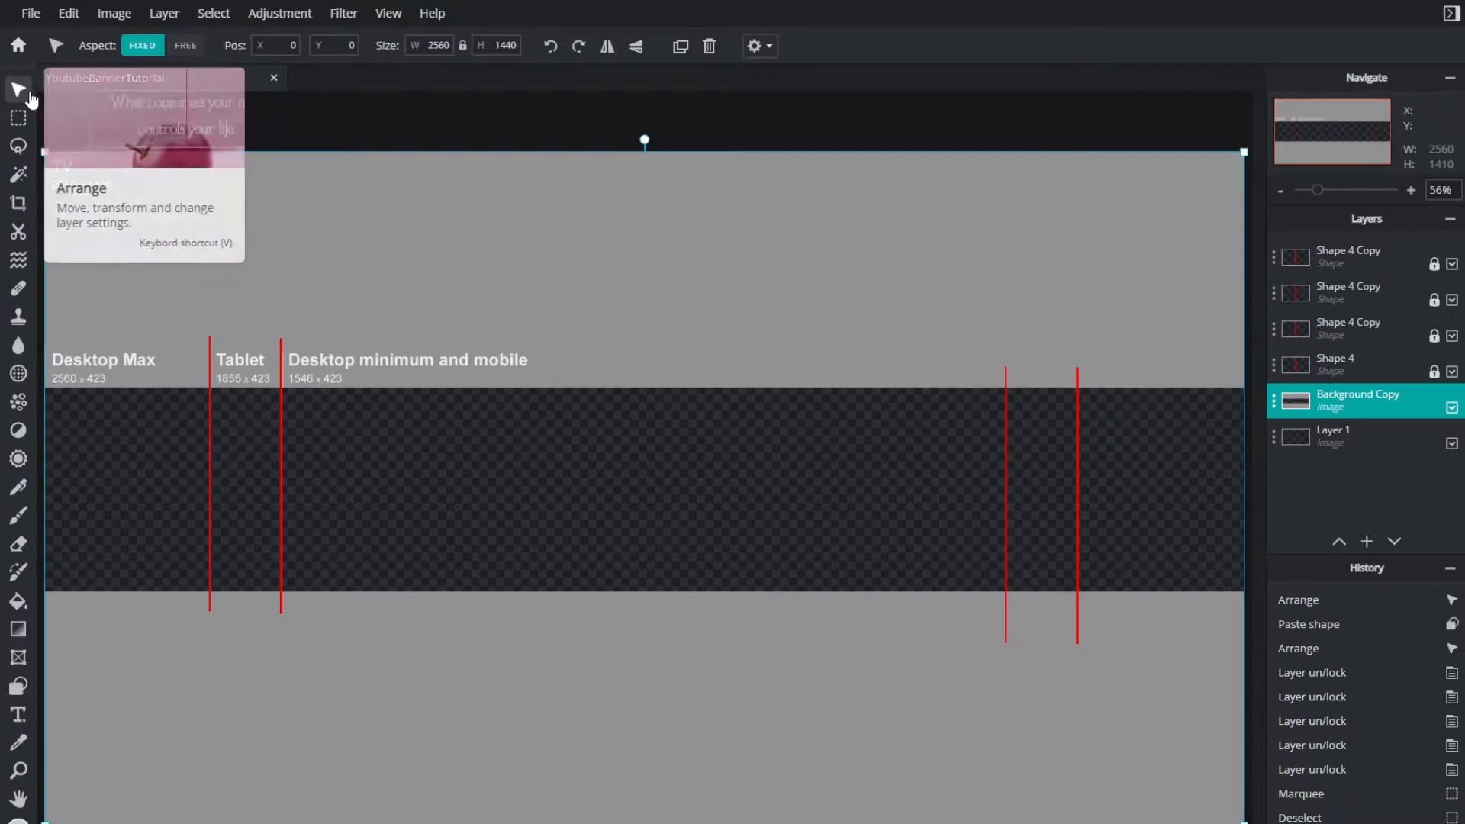
left_click(1273, 401)
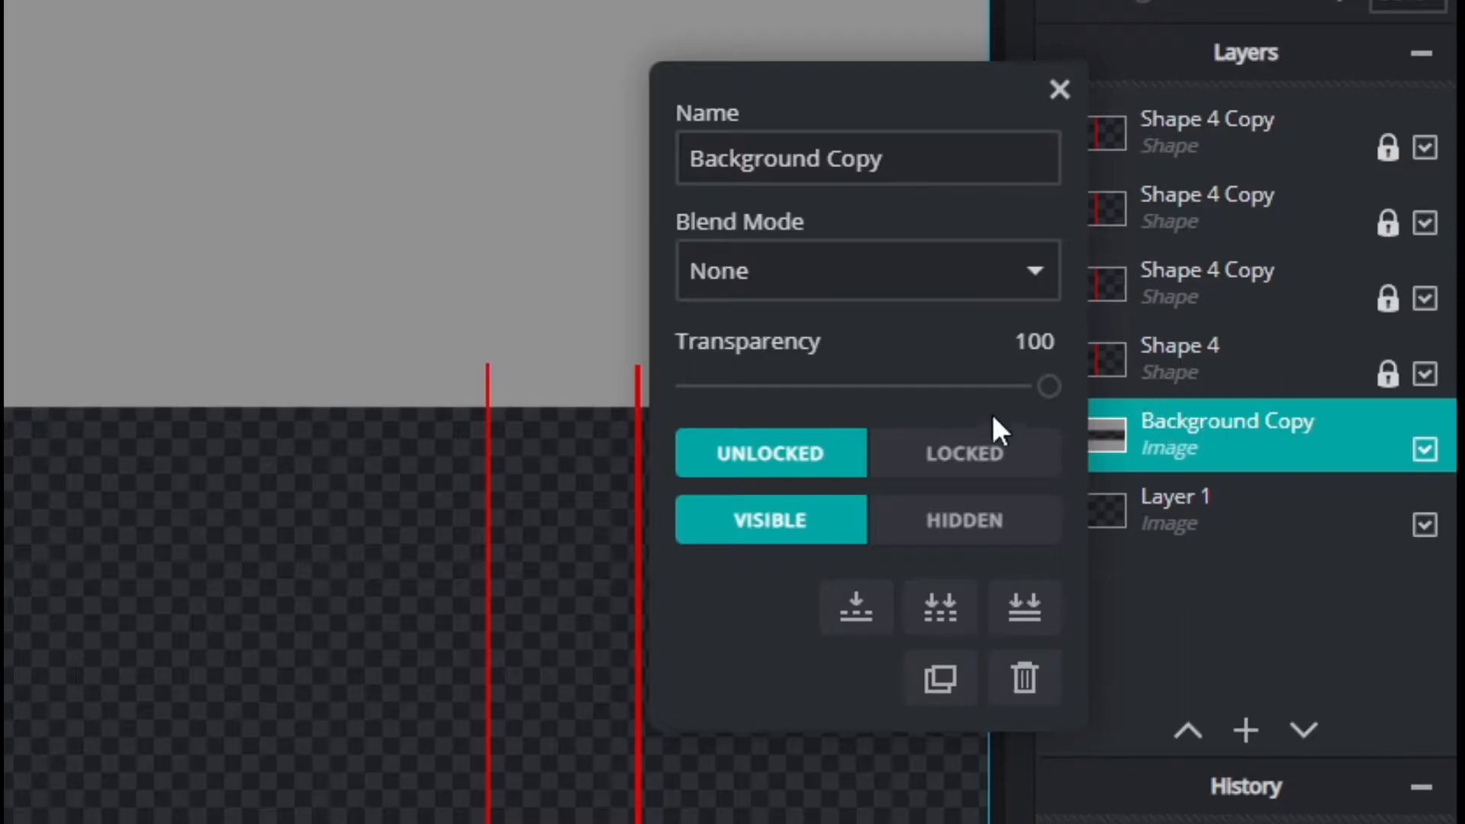
left_click(1256, 417)
Delete Layer 1 and add a new empty image layer directly above Background Copy
left_click(1366, 447)
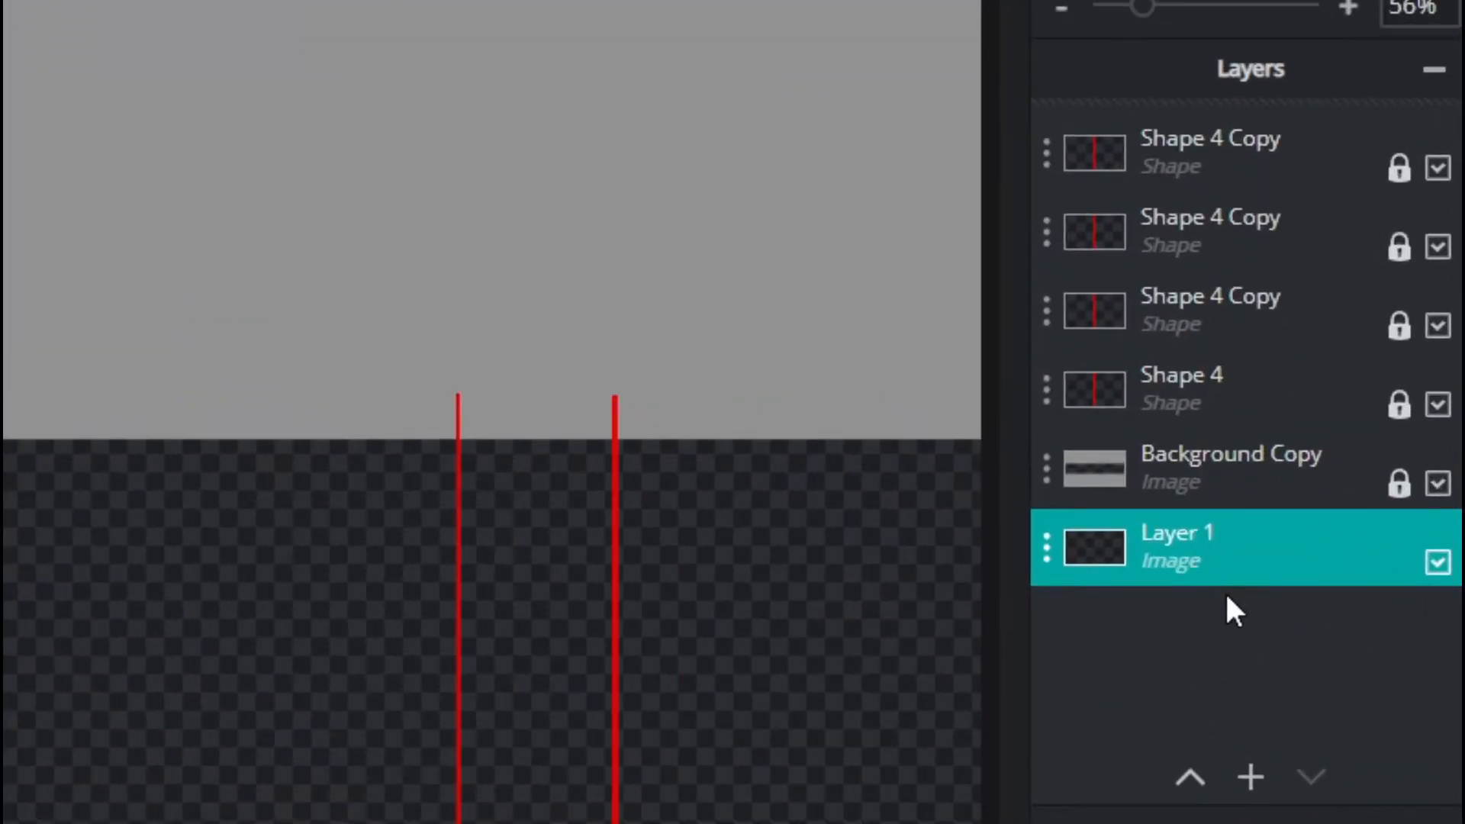
key("Delete")
left_click(1255, 776)
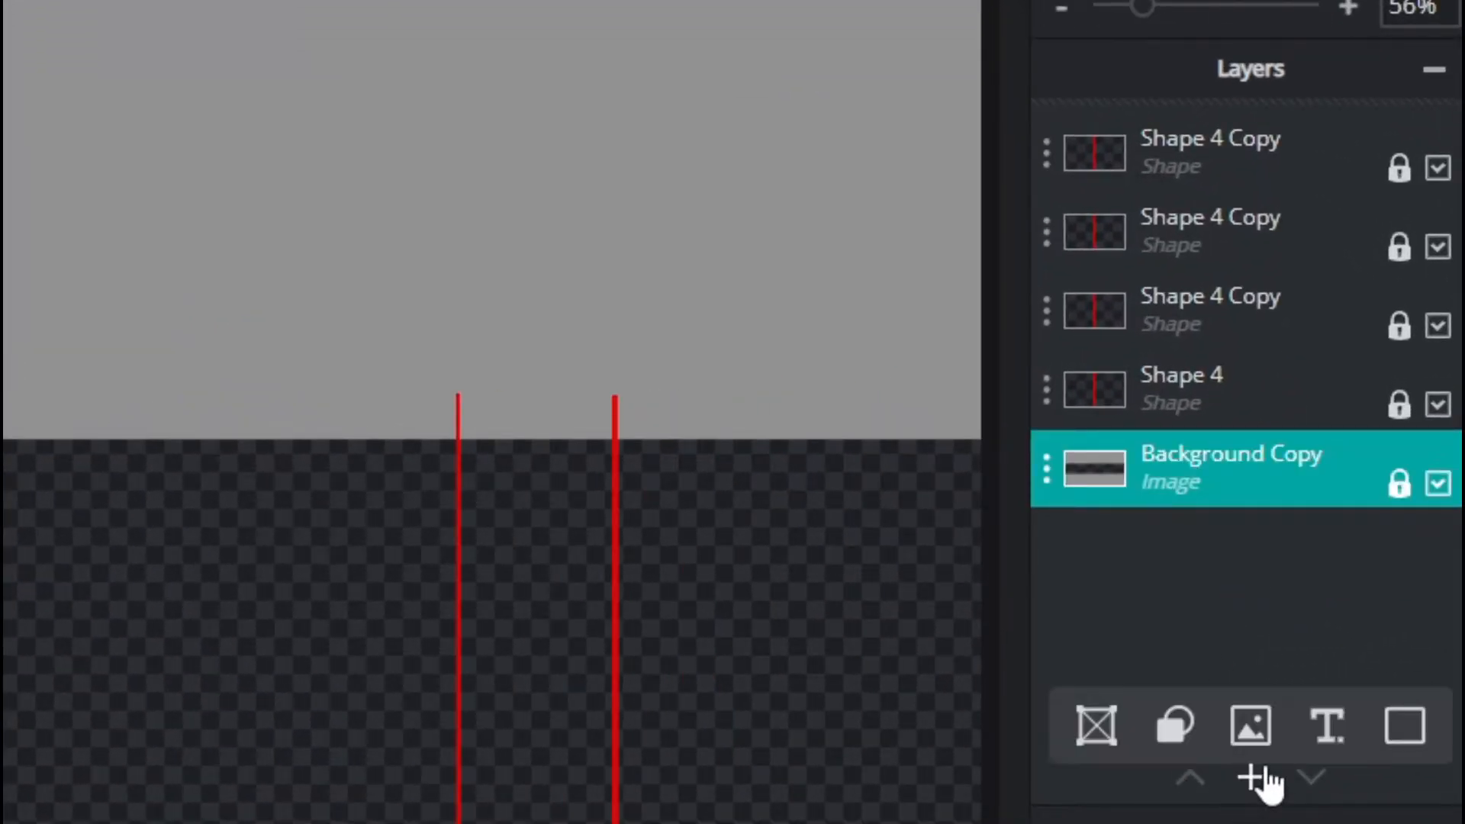
left_click(1261, 779)
left_click(134, 518)
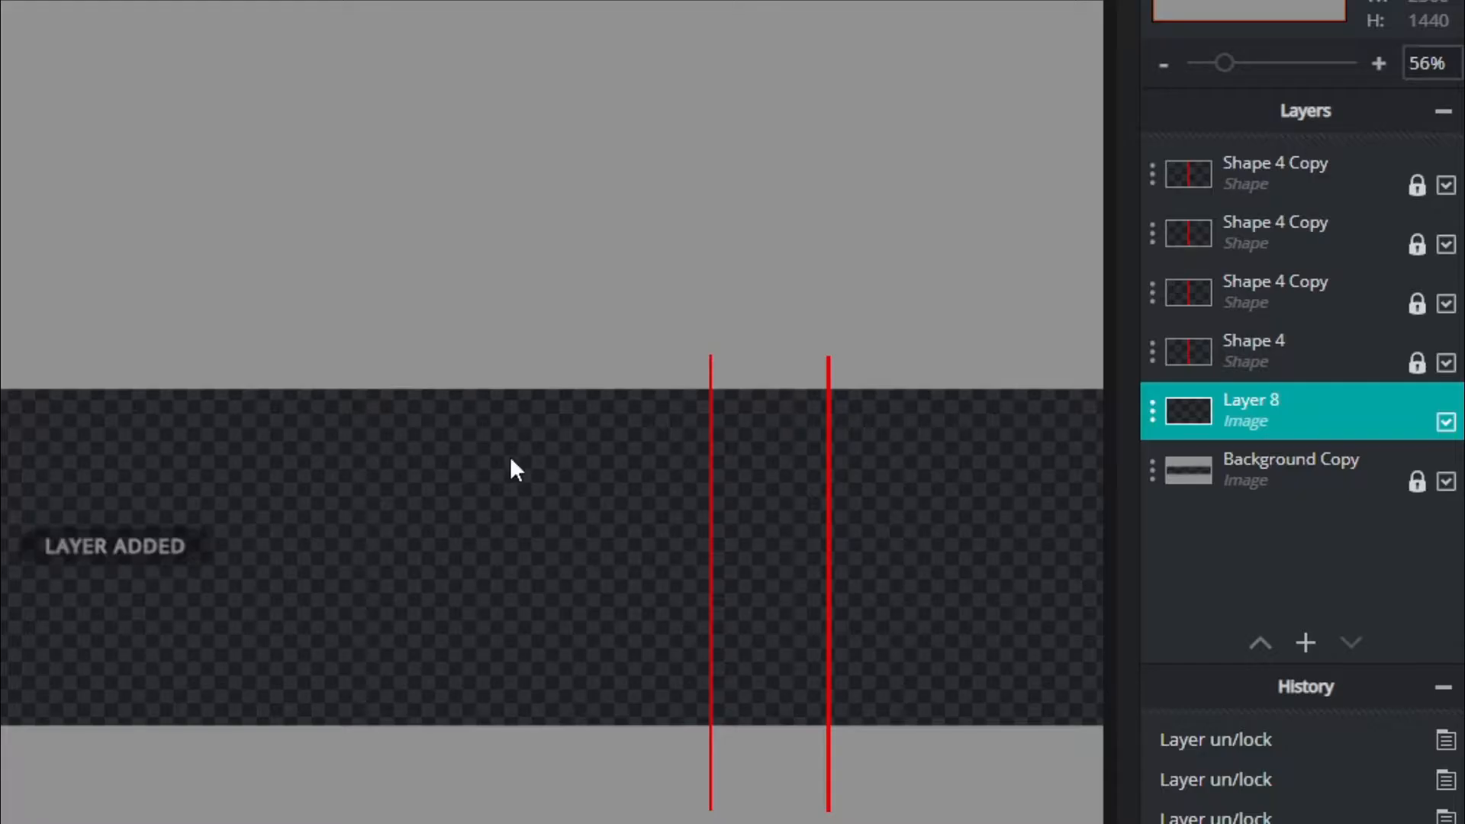
Move the empty Layer 8 below Background Copy and choose the orange-red to yellow preset for the linear Gradient tool
left_click_drag(1252, 399, 1259, 481)
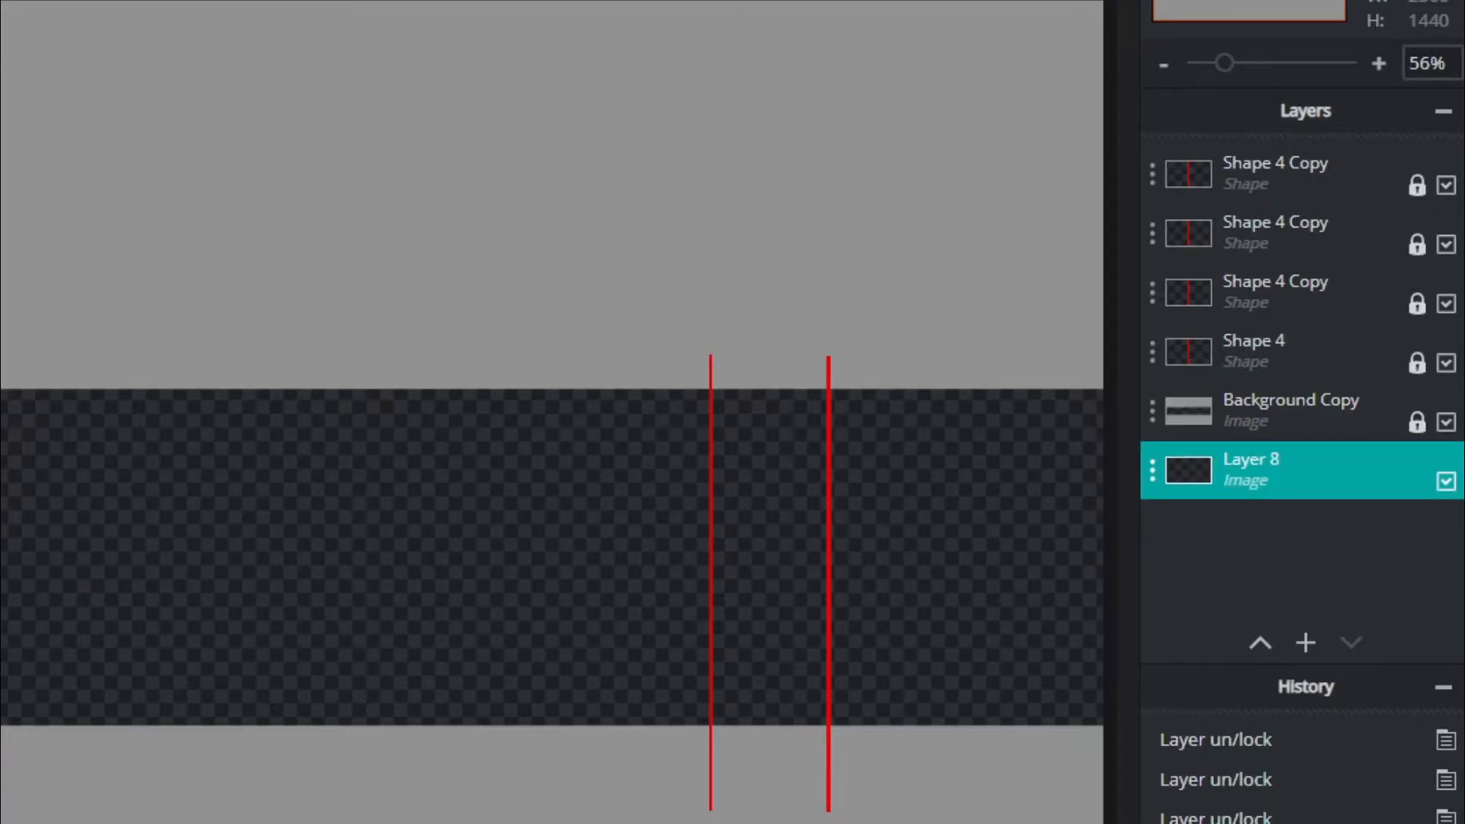
key("g")
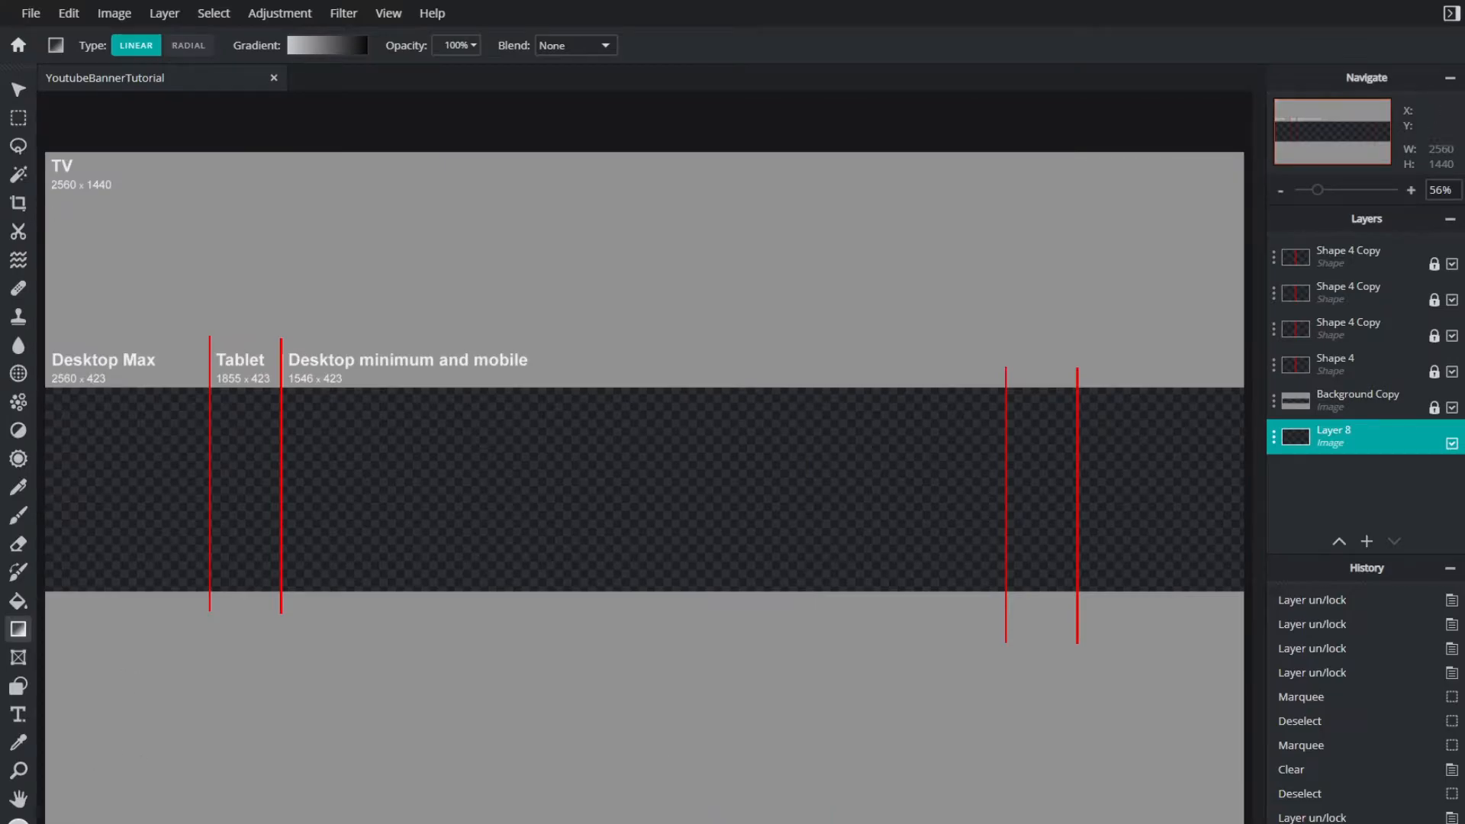
left_click(328, 46)
scroll(387, 296, "up", 3)
left_click(374, 266)
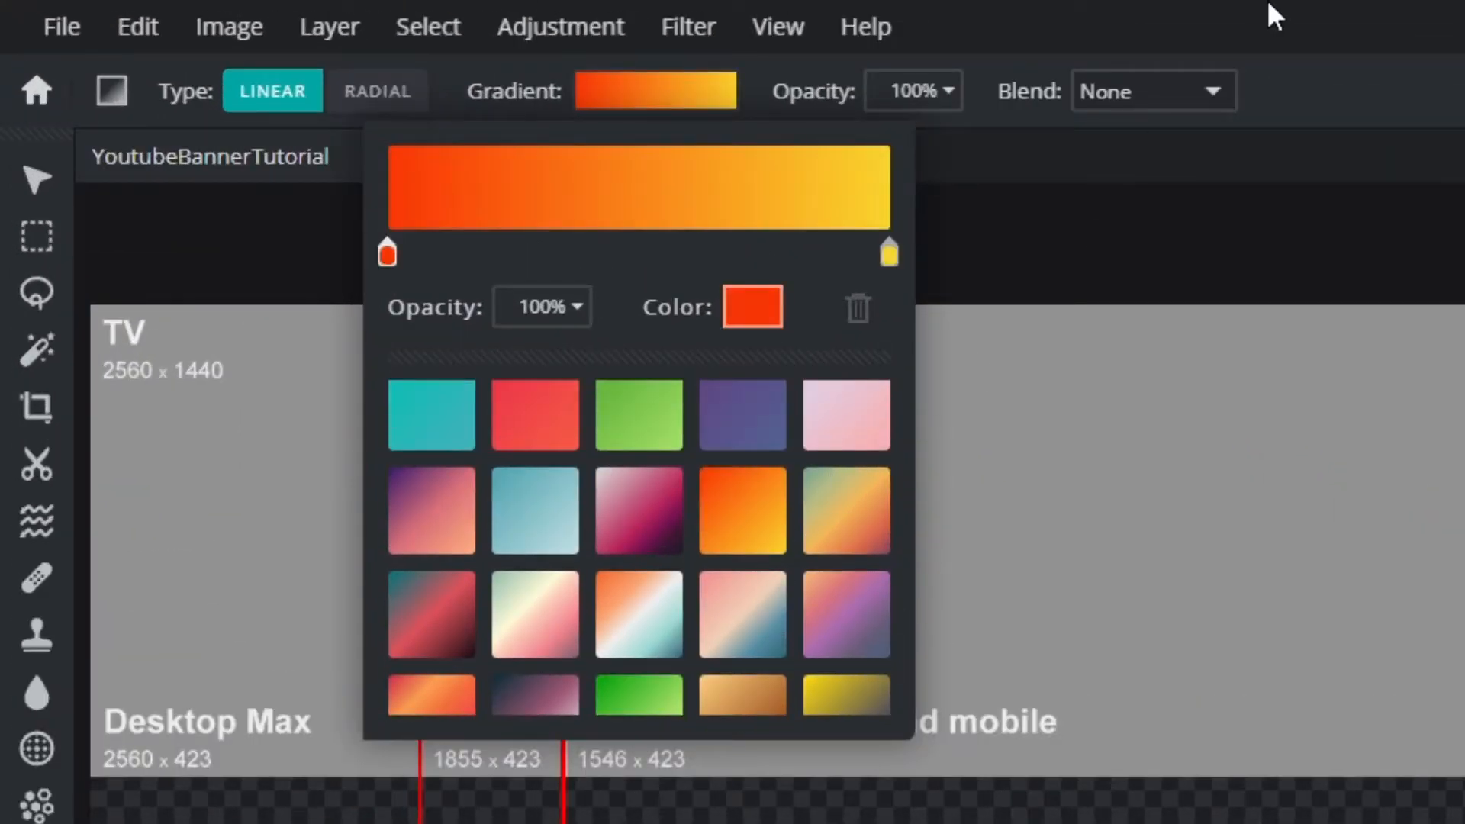
left_click(1268, 4)
Fill the banner band with a horizontal orange-red to yellow gradient, adjusting the yellow stop and redrawing the gradient
left_click_drag(281, 389, 1053, 526)
left_click_drag(274, 501, 1010, 490)
left_click_drag(341, 483, 1030, 474)
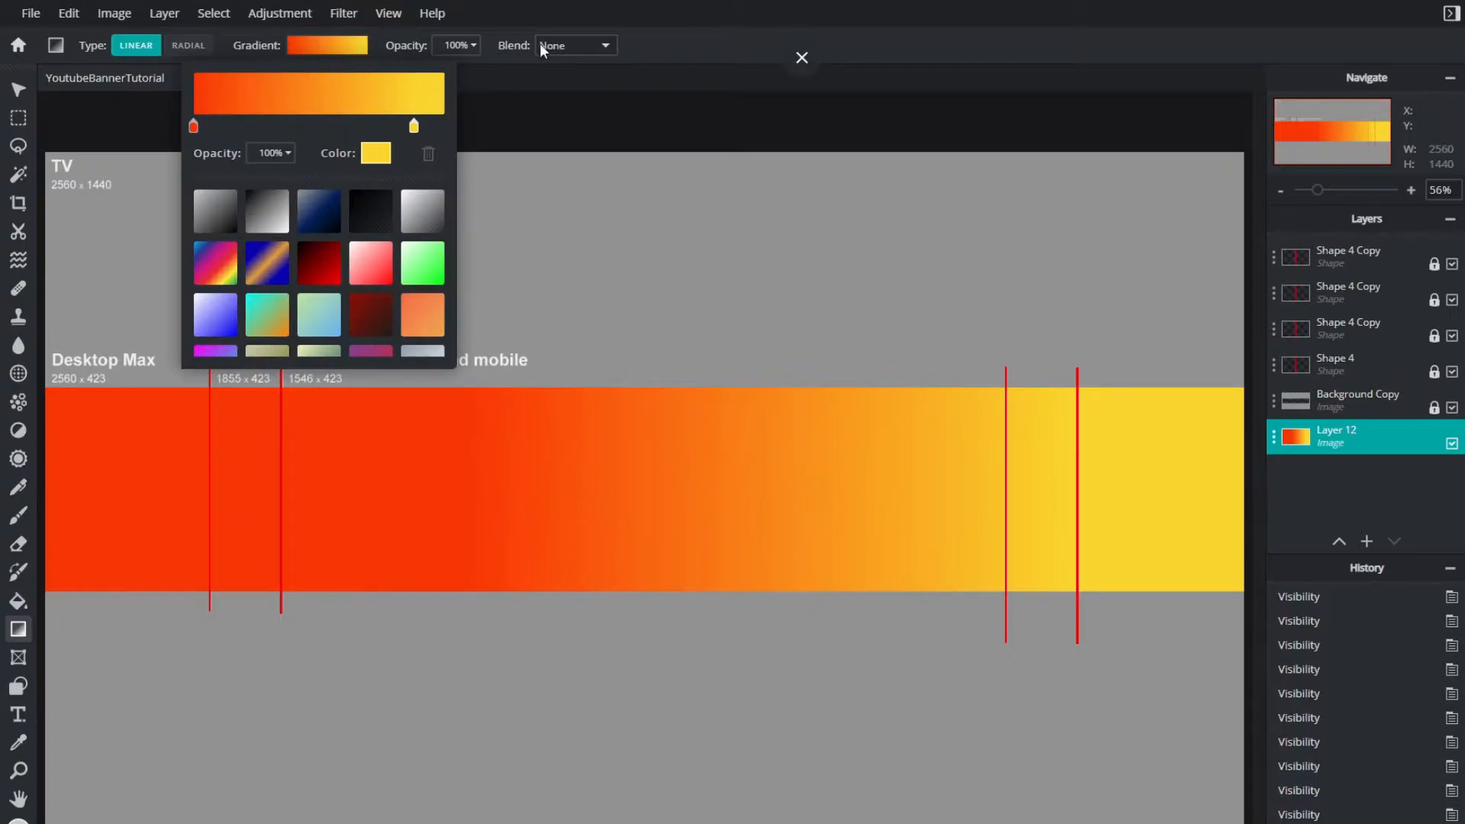
mouse_move(418, 134)
left_mouse_down()
mouse_move(390, 134)
mouse_move(404, 134)
left_mouse_up()
left_click(368, 158)
left_click(859, 587)
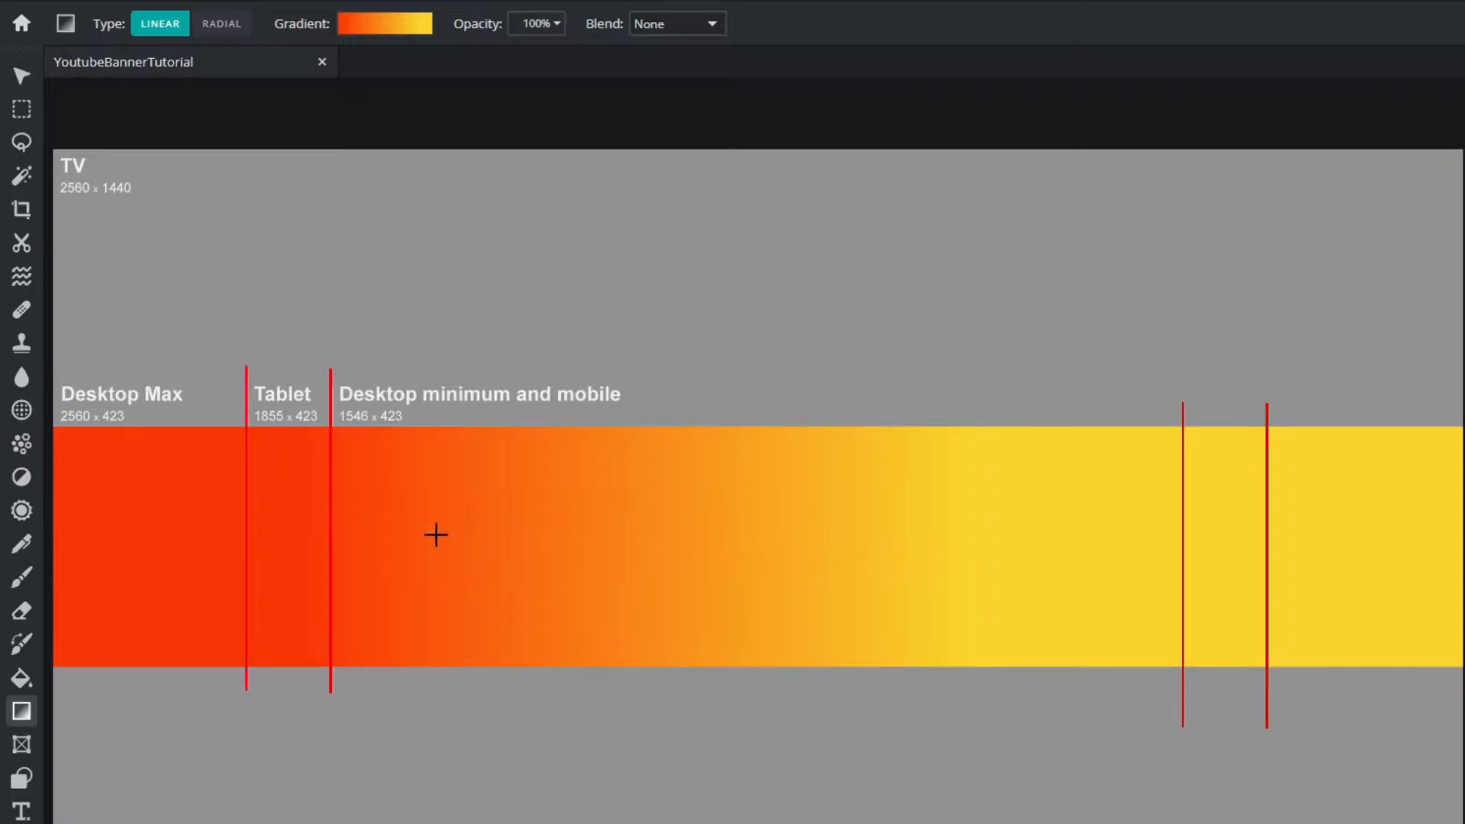
left_click_drag(386, 533, 1209, 535)
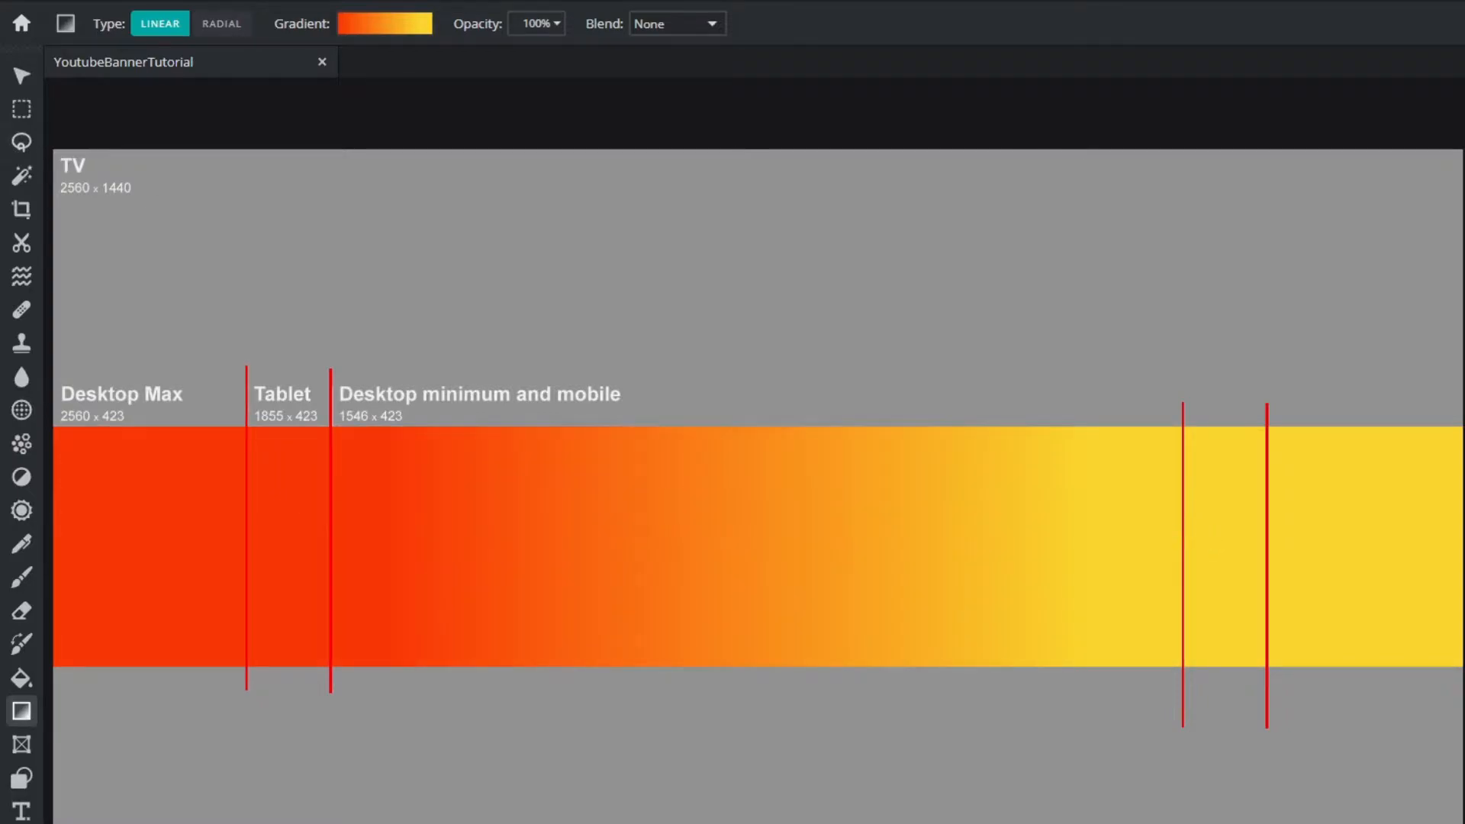
Lock the gradient layer, Layer 12, and draw a rectangle shape covering the full canvas above it
left_click(21, 76)
left_click(1365, 436)
left_click(1236, 412)
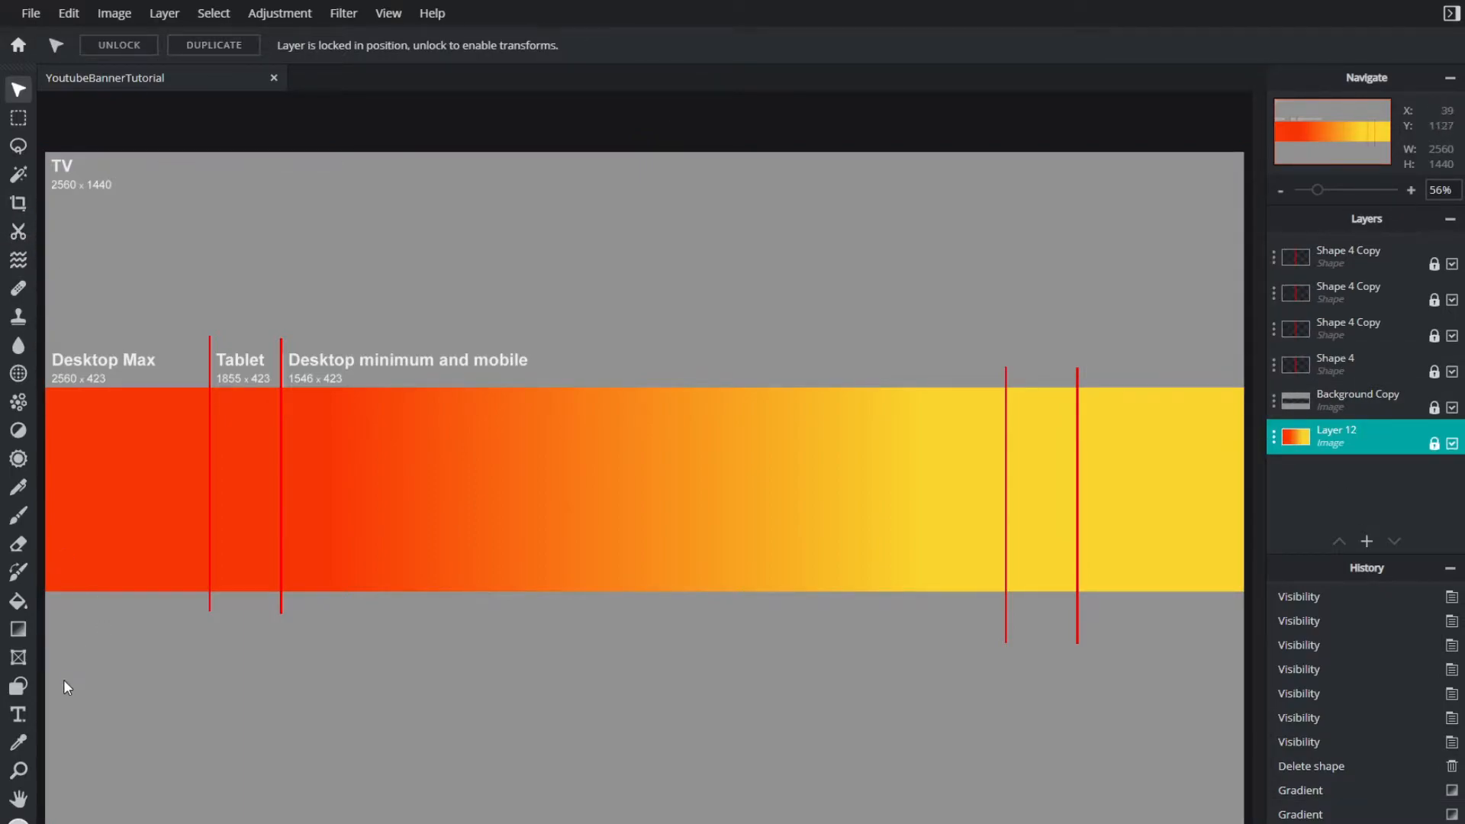
left_click(17, 684)
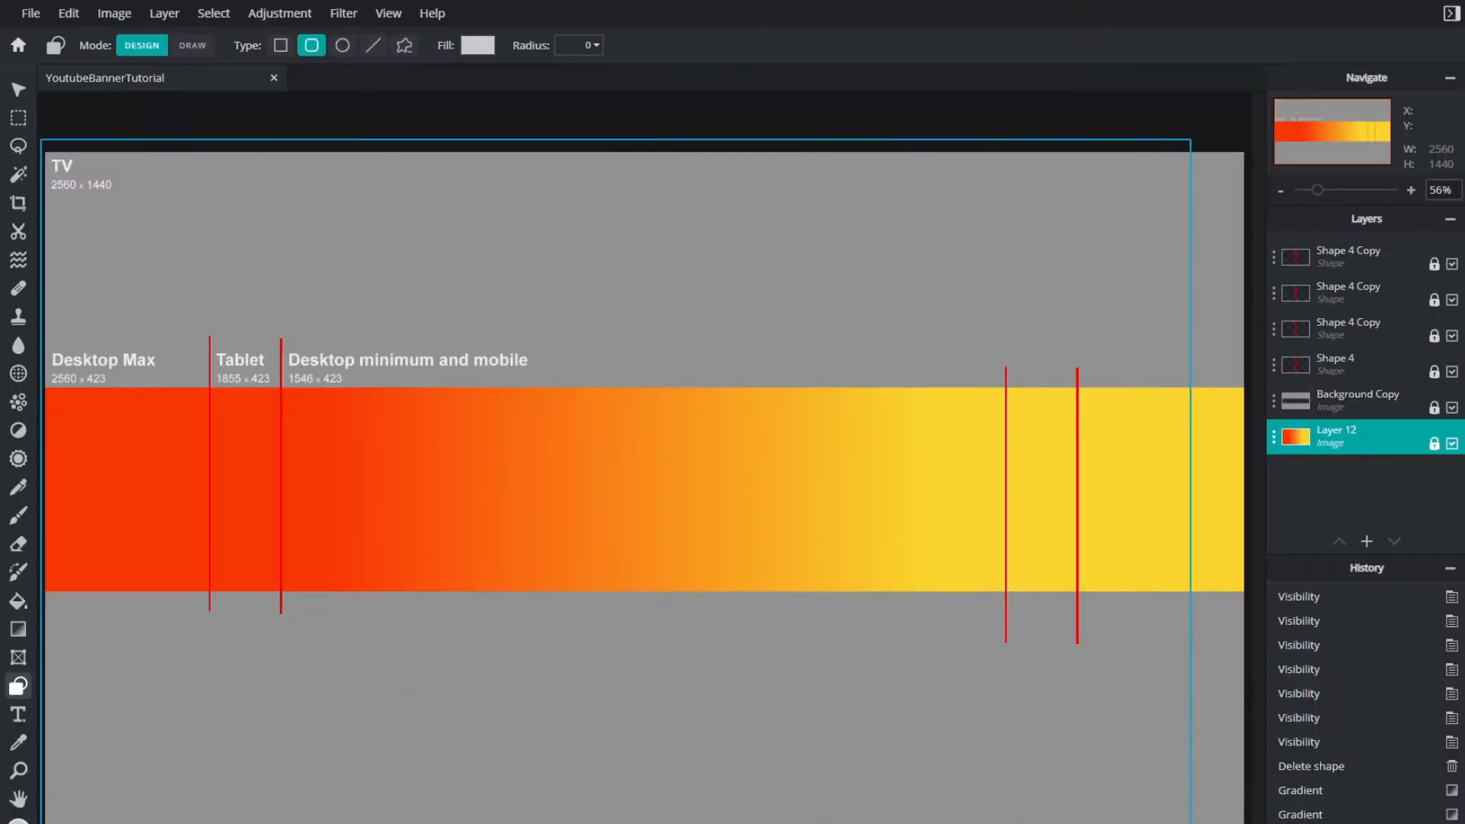
left_click_drag(42, 139, 1249, 823)
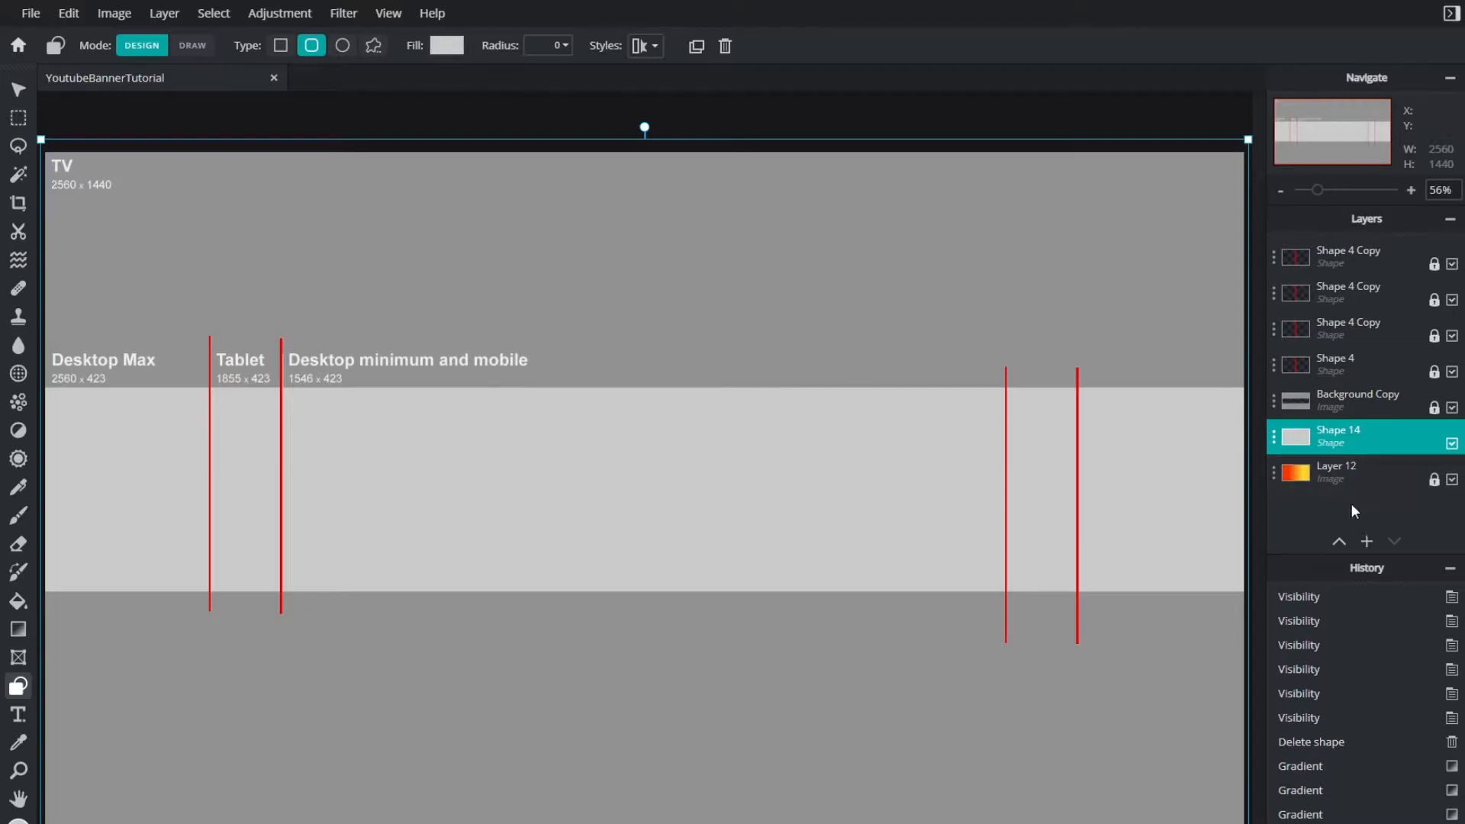
Set the full-canvas rectangle's fill colour to white (#FFFFFF)
left_click(446, 45)
left_click(320, 160)
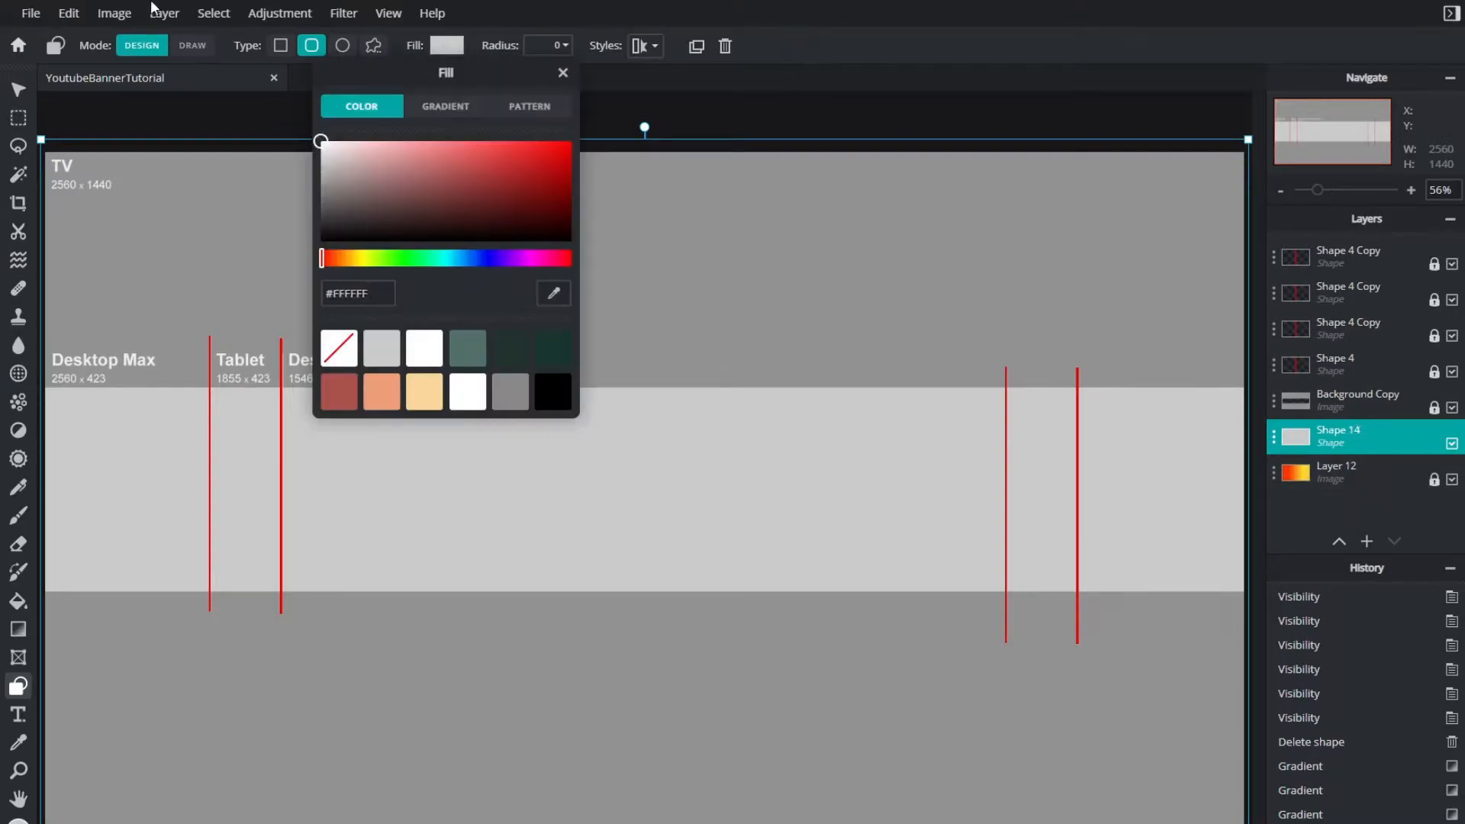
left_click(372, 74)
Fill the rectangle with the white pattern of vertical lines that vary between thin and thick
left_click(462, 51)
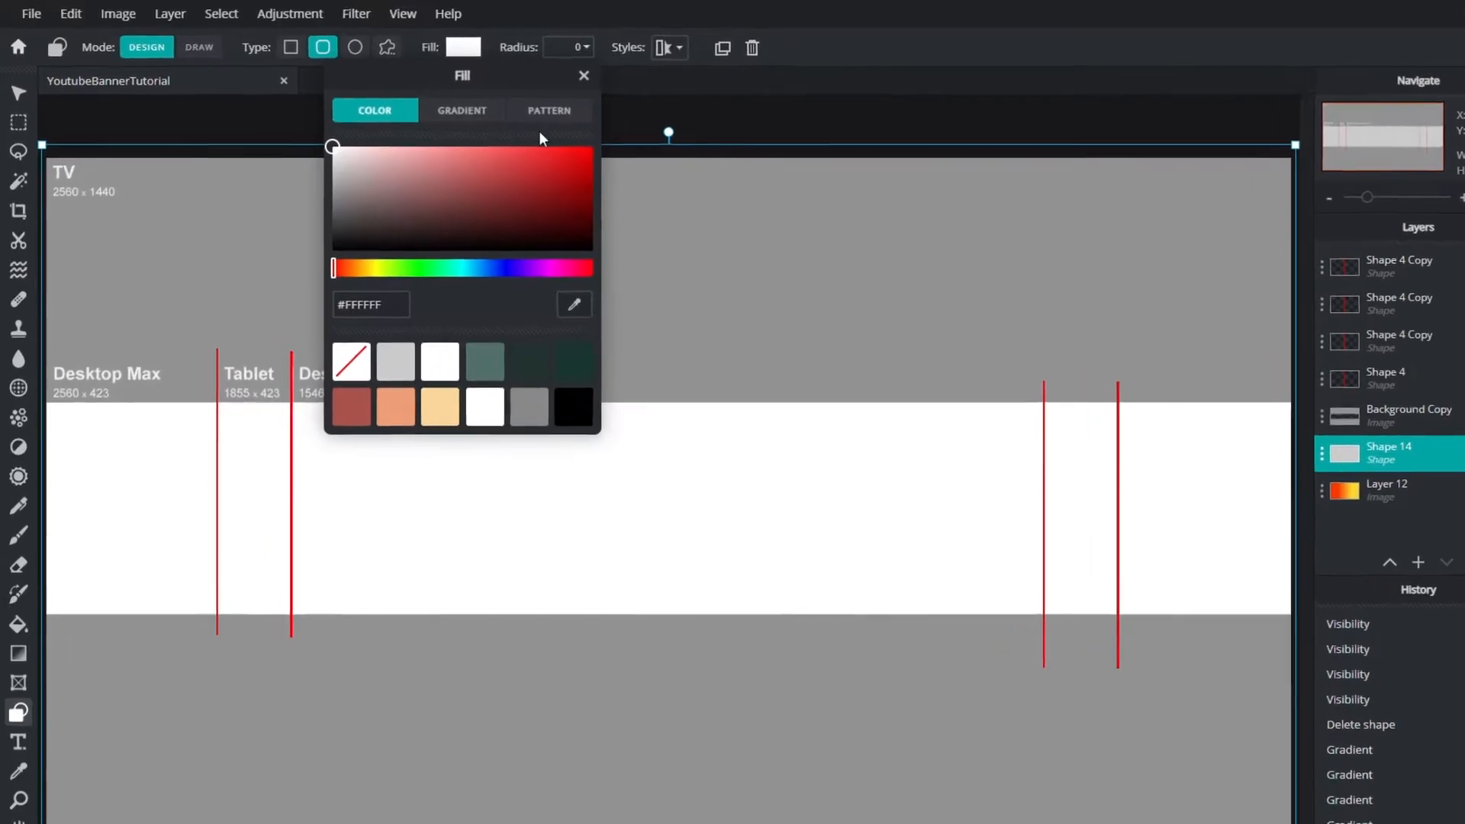
left_click(531, 105)
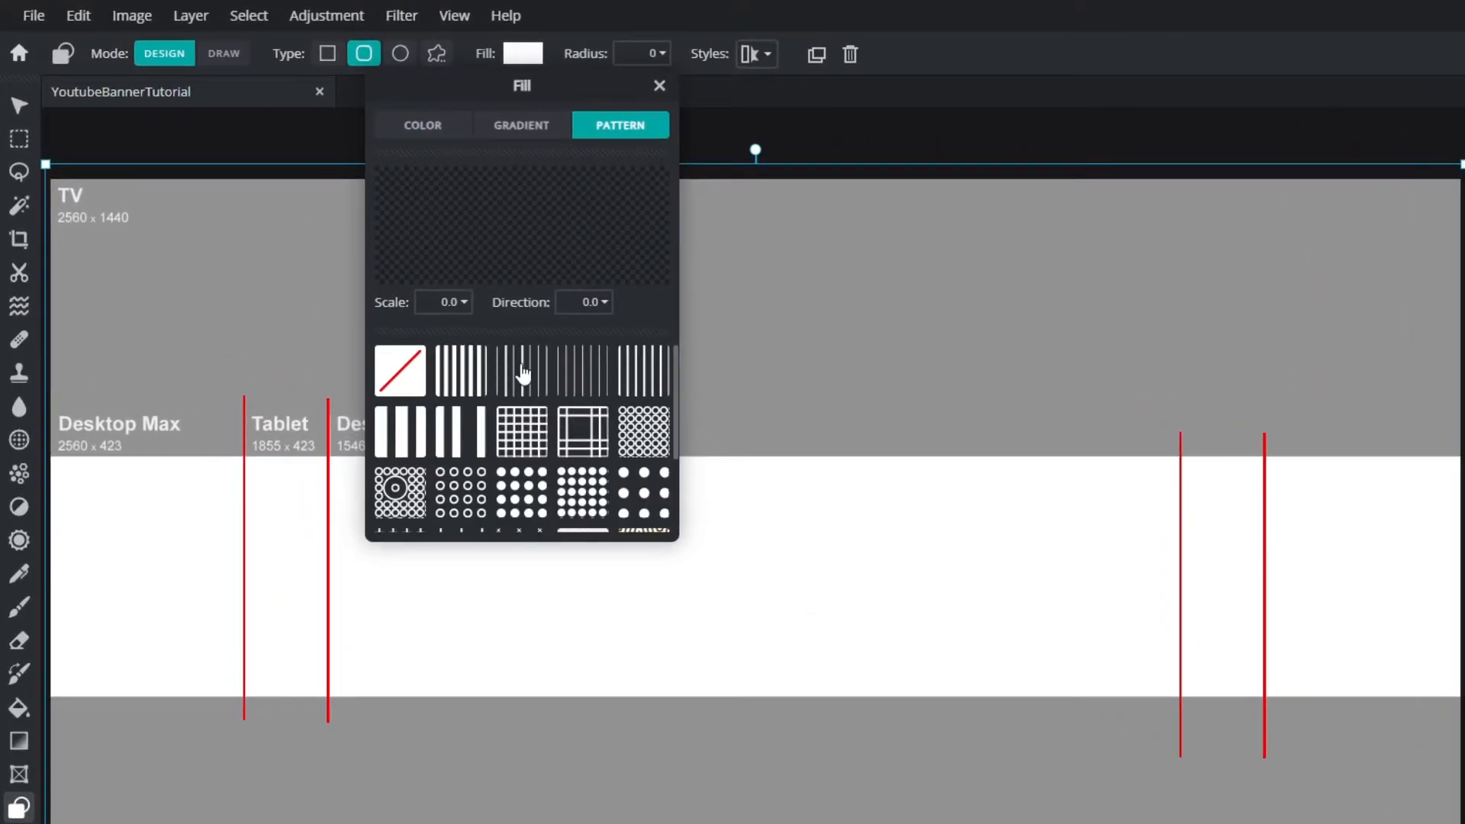
left_click(519, 367)
left_click(454, 407)
left_click(534, 414)
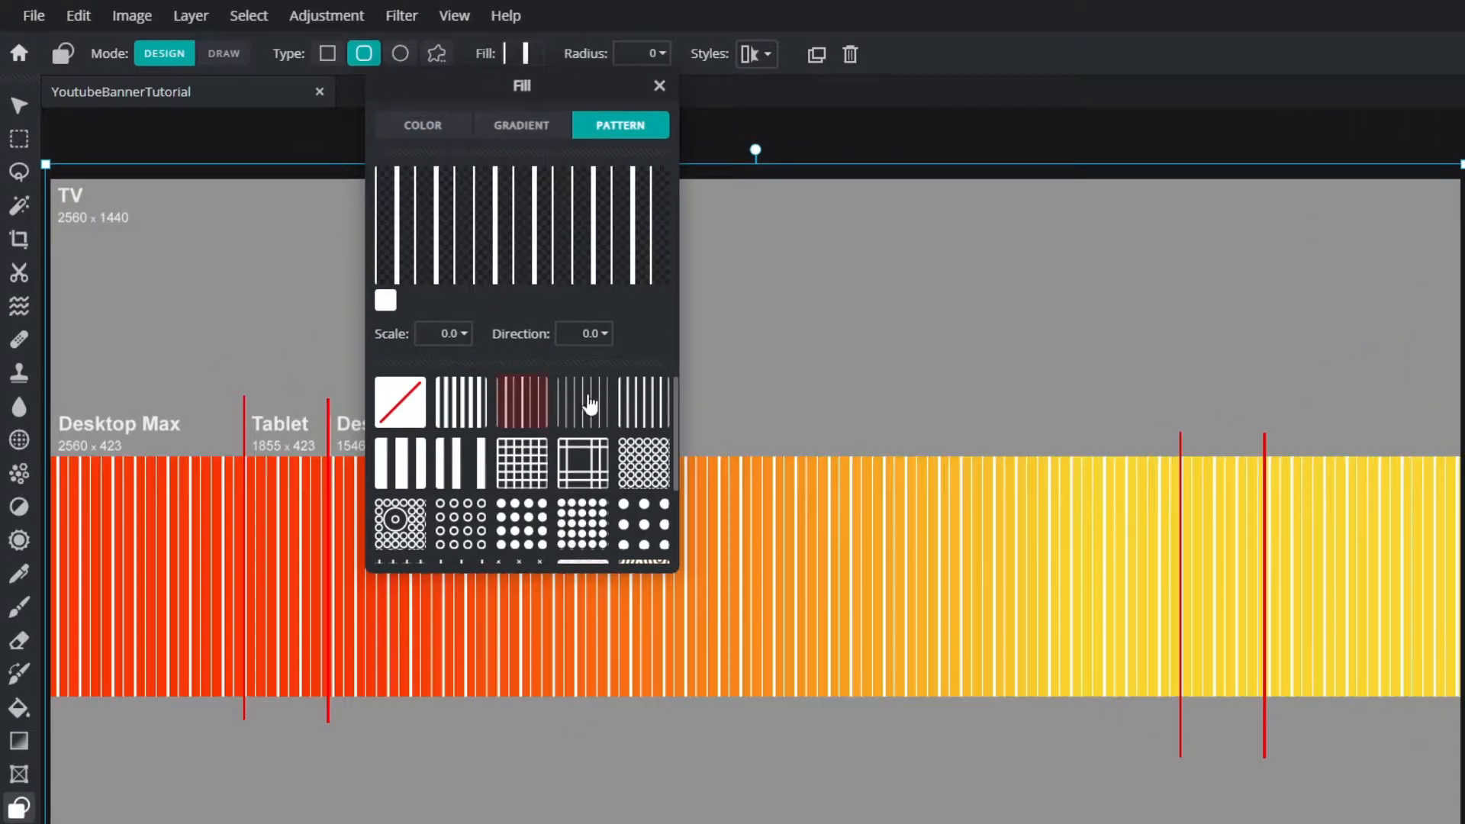
Set the line pattern's direction to 90 and its scale to -0.3
left_click(603, 333)
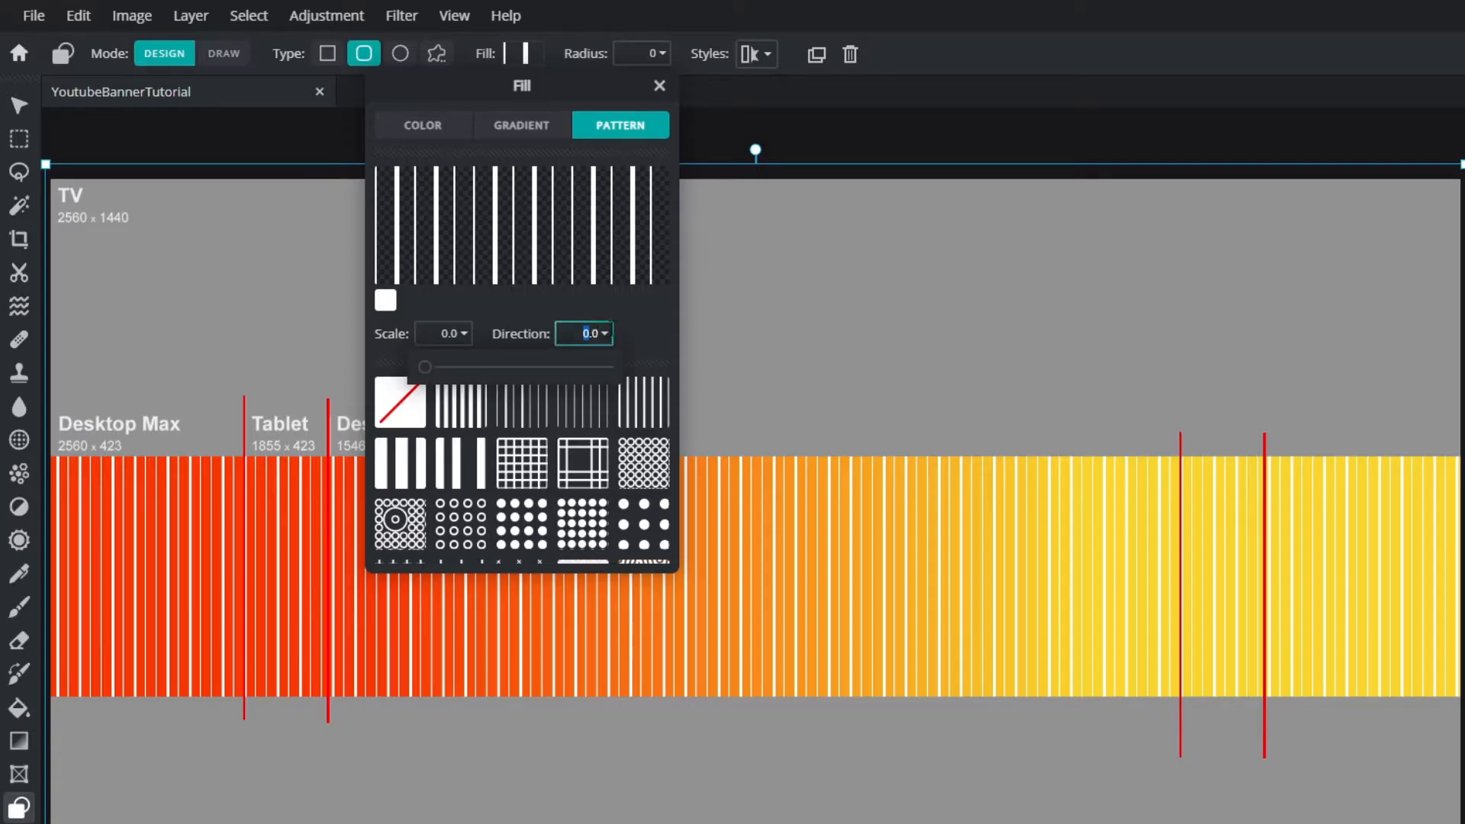
type("90")
key("Return")
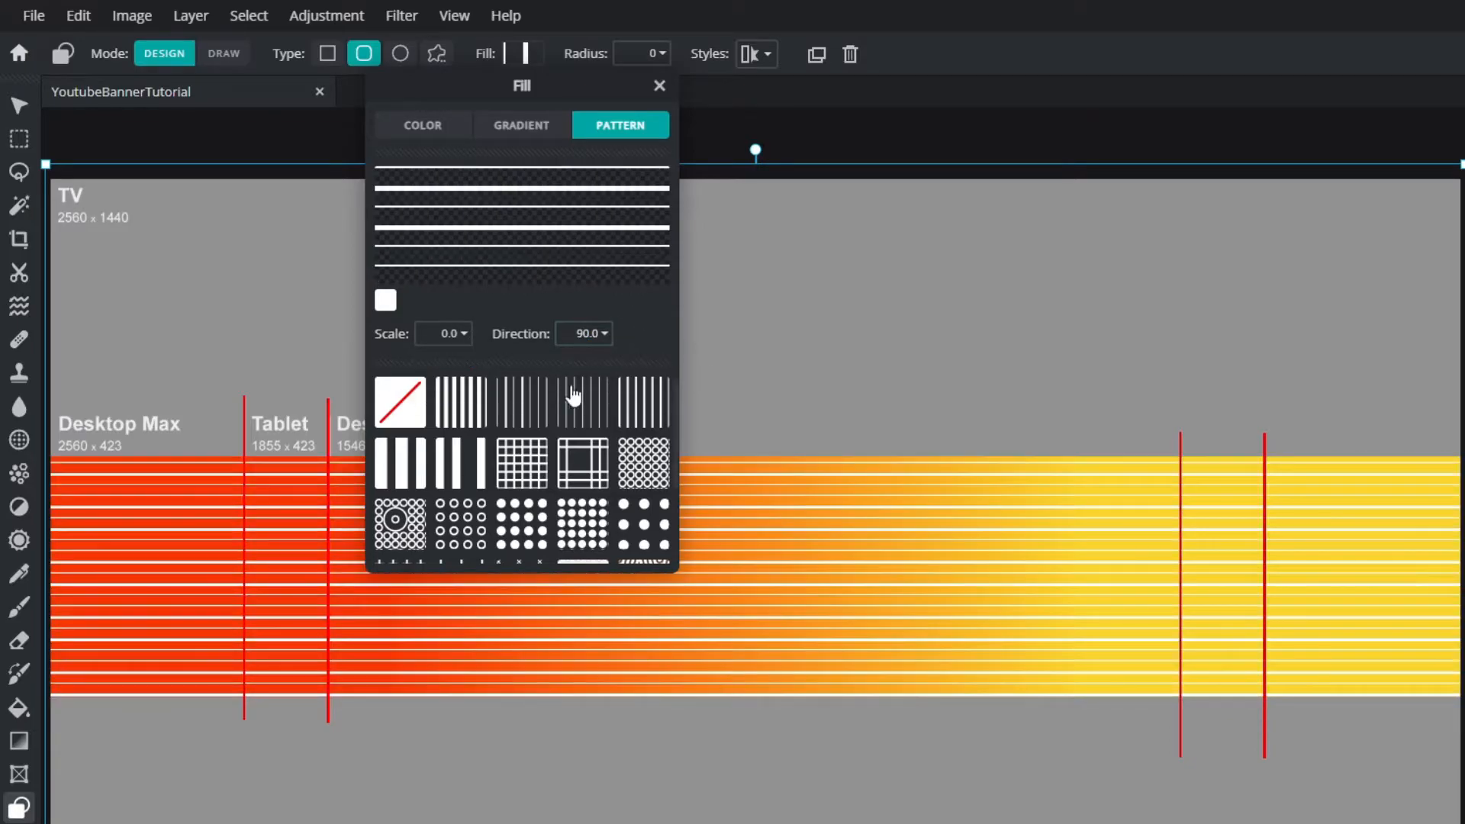
left_click(448, 333)
mouse_move(366, 370)
left_mouse_down()
mouse_move(345, 375)
mouse_move(373, 373)
left_mouse_up()
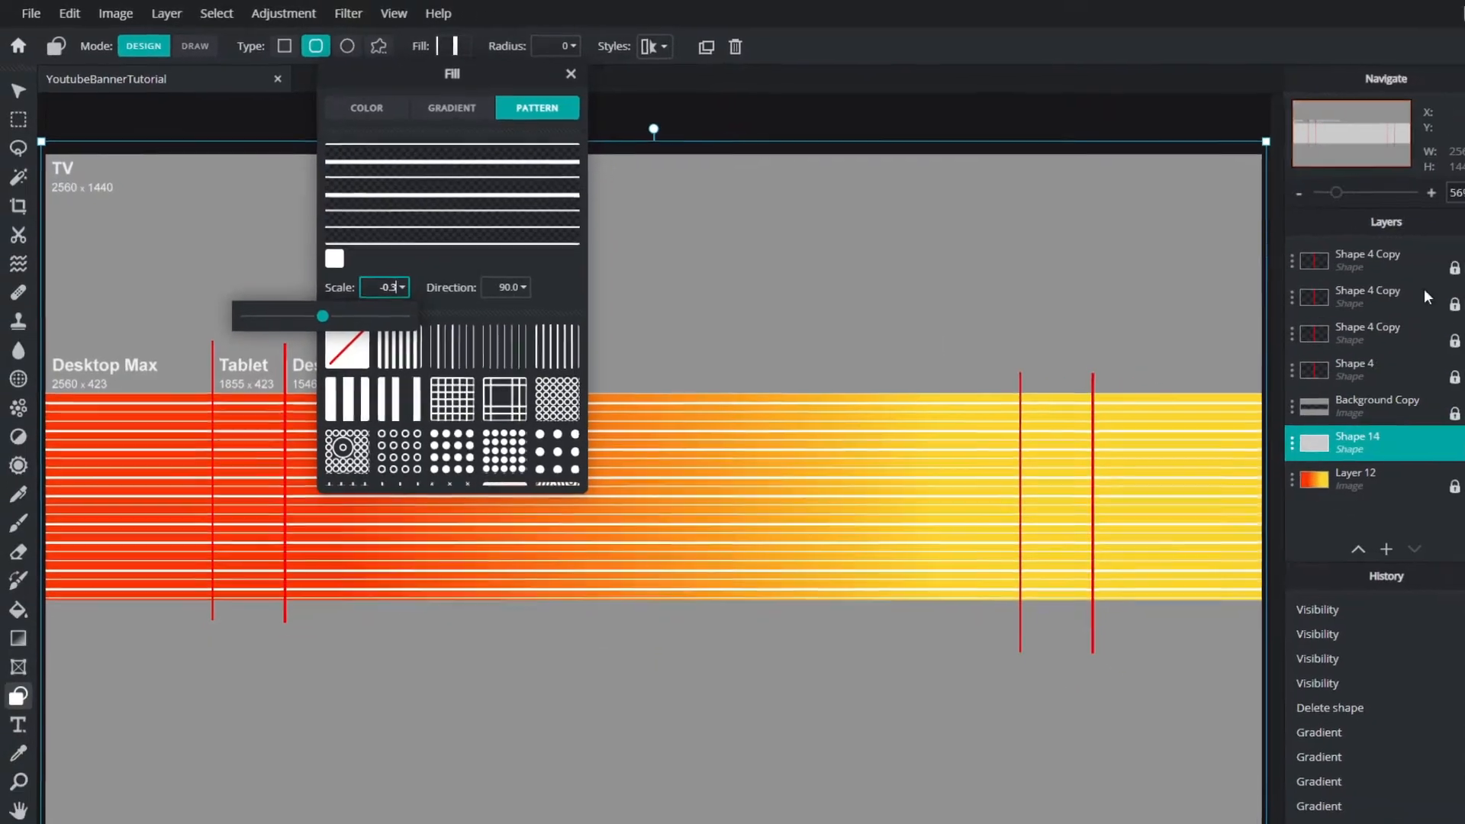
Set the transparency of the Shape 14 line pattern layer to 24
double_click(1303, 441)
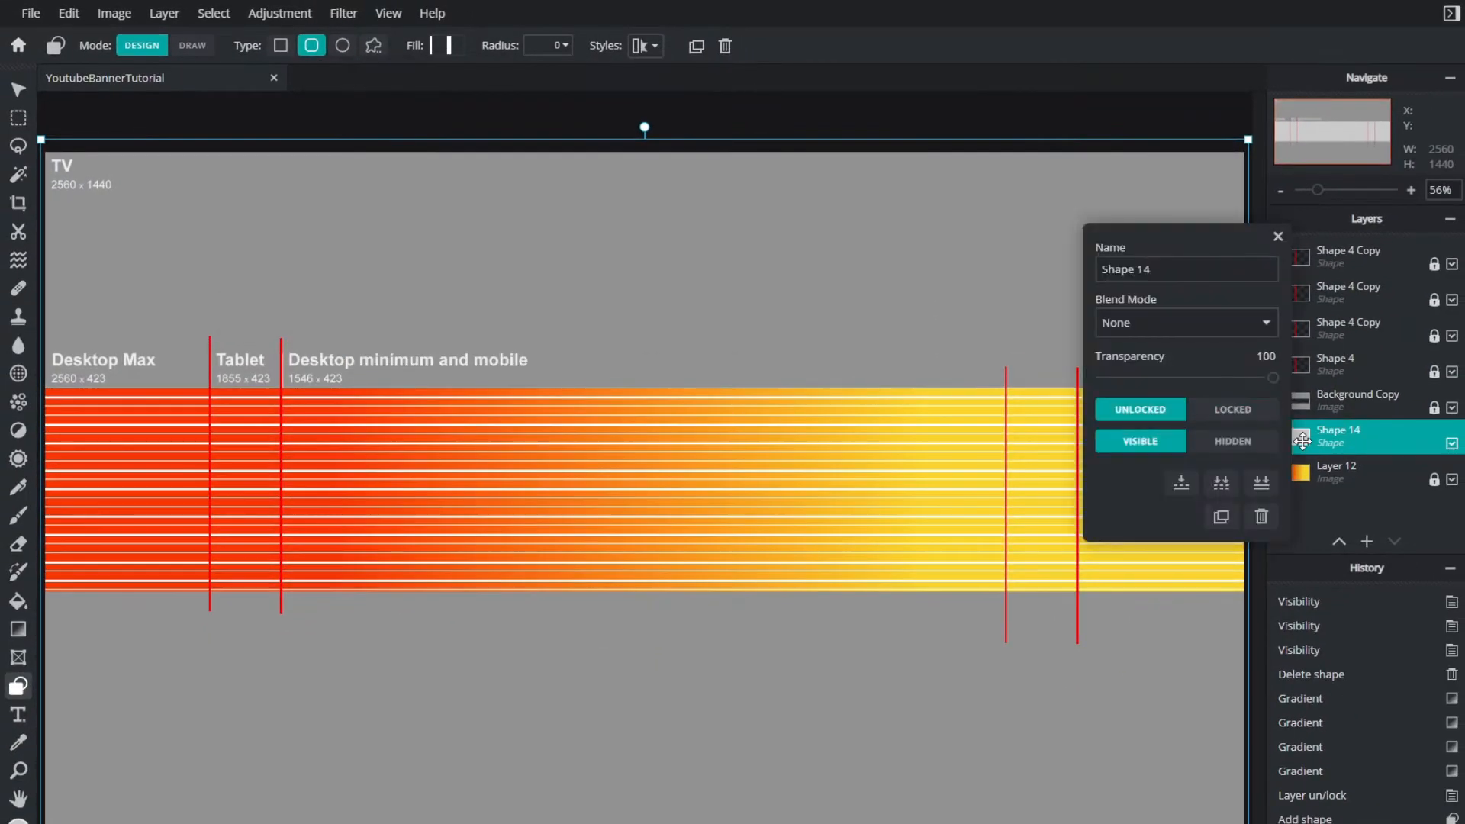
left_click(1144, 378)
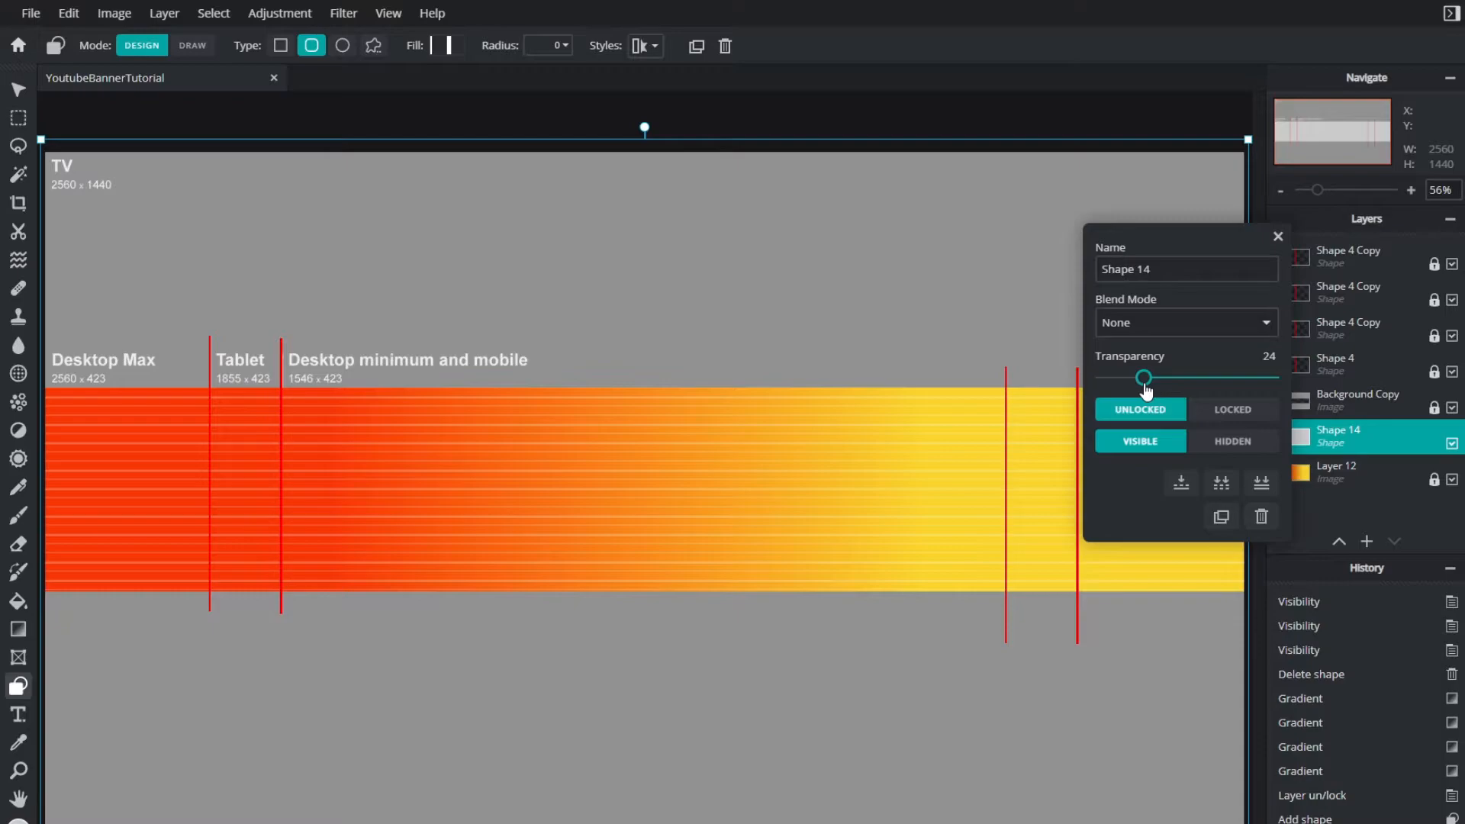
left_click(1145, 379)
Unlock Layer 12 and try a top-to-bottom gradient across the banner band
left_click(1381, 475)
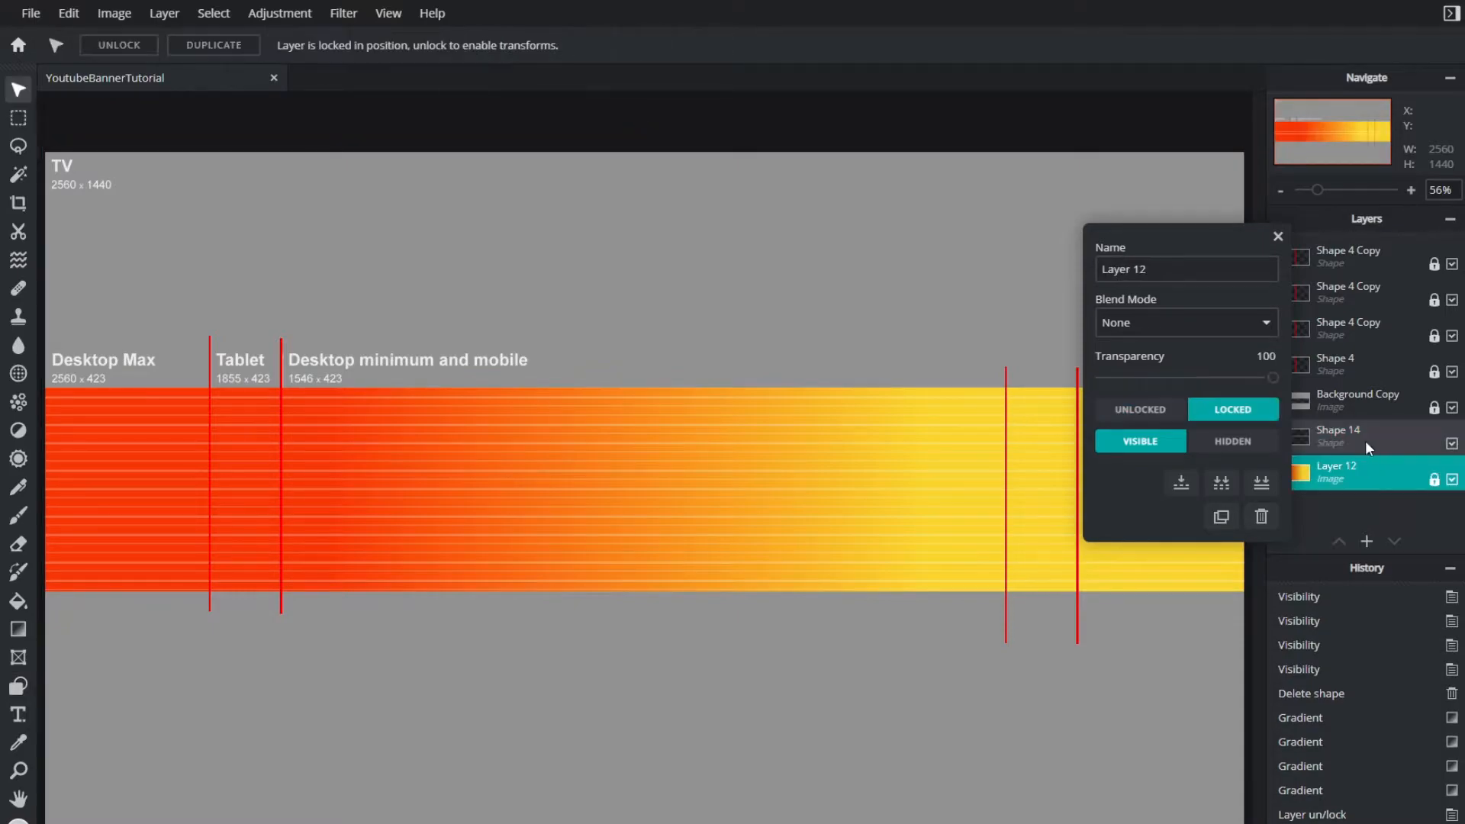
left_click(1171, 418)
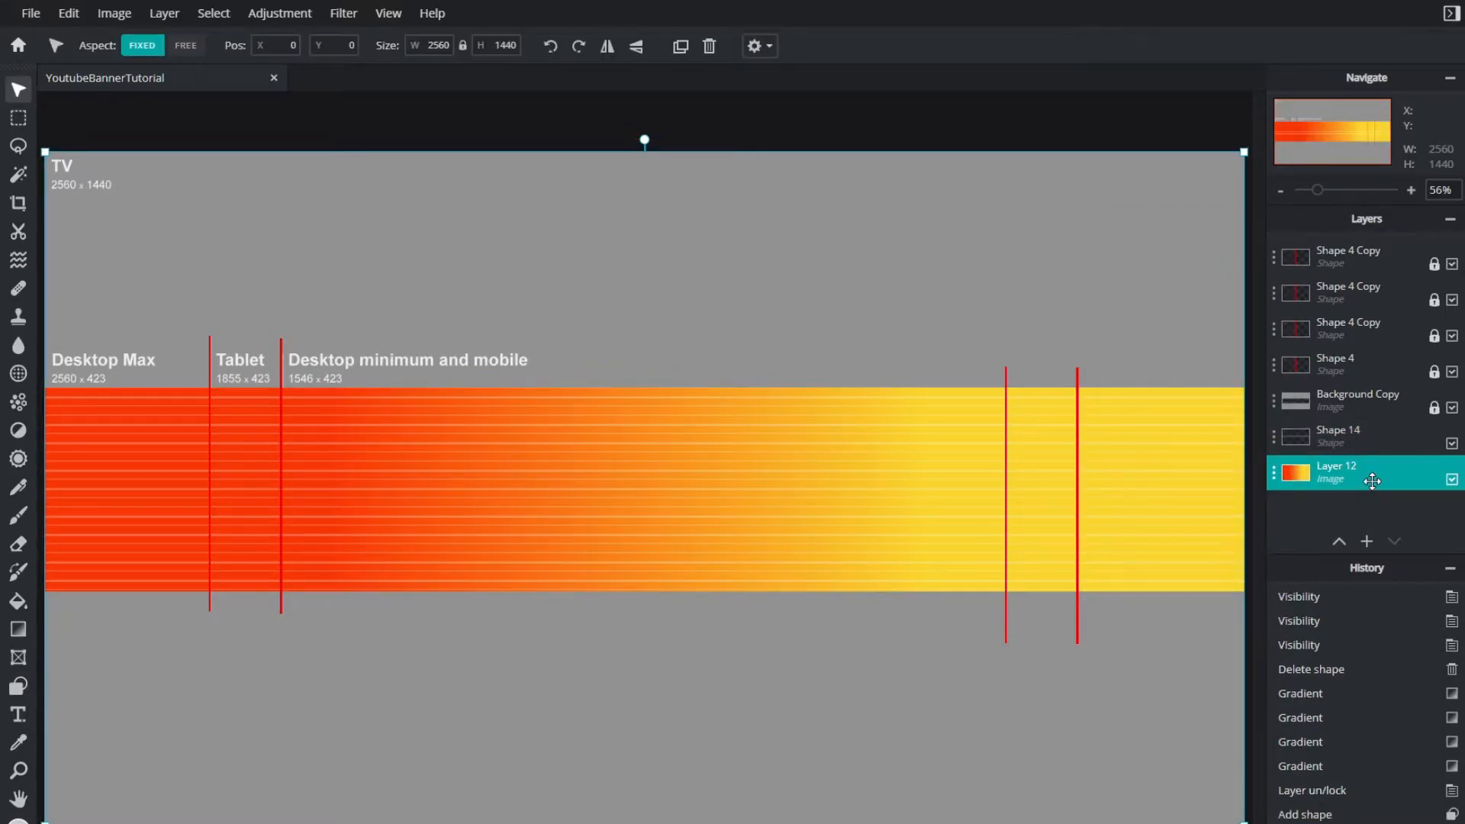
left_click(17, 629)
left_click_drag(621, 373, 644, 736)
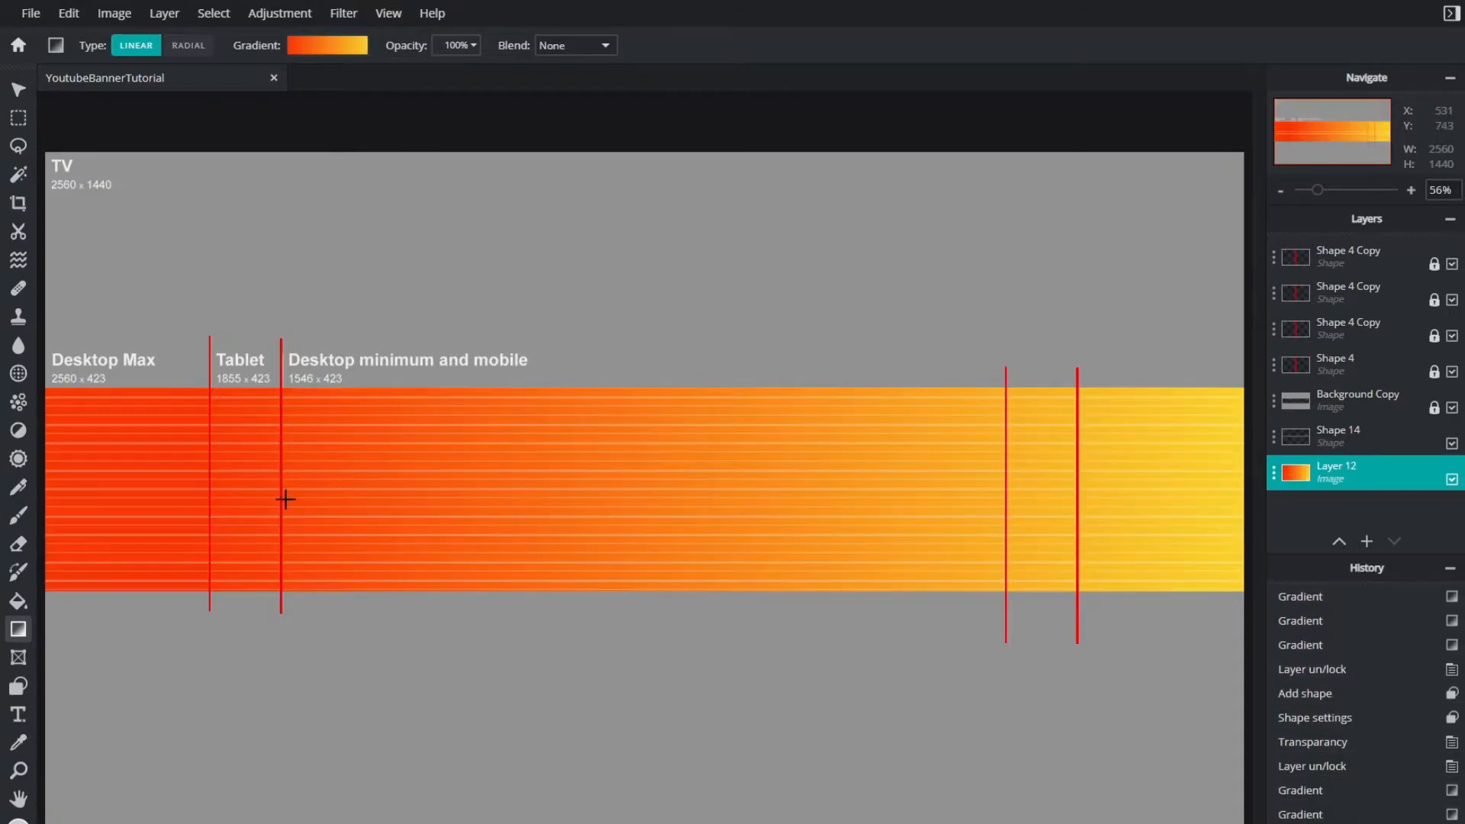
Move the gradient's yellow stop towards the middle and try the gradient both vertically and horizontally on Layer 12
left_click(328, 46)
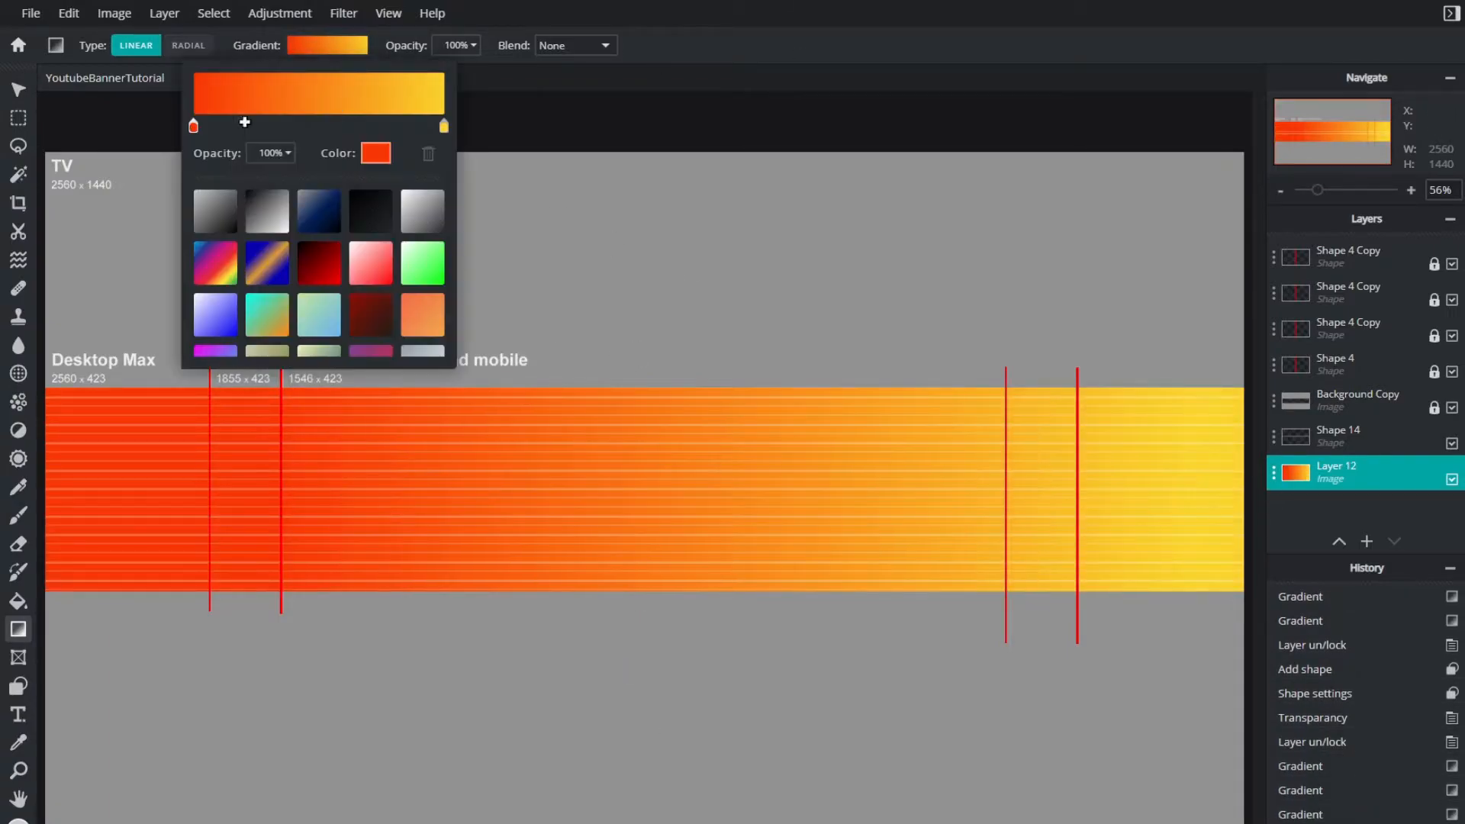
left_click_drag(444, 126, 340, 128)
left_click_drag(645, 375, 651, 785)
left_click_drag(396, 524, 1193, 514)
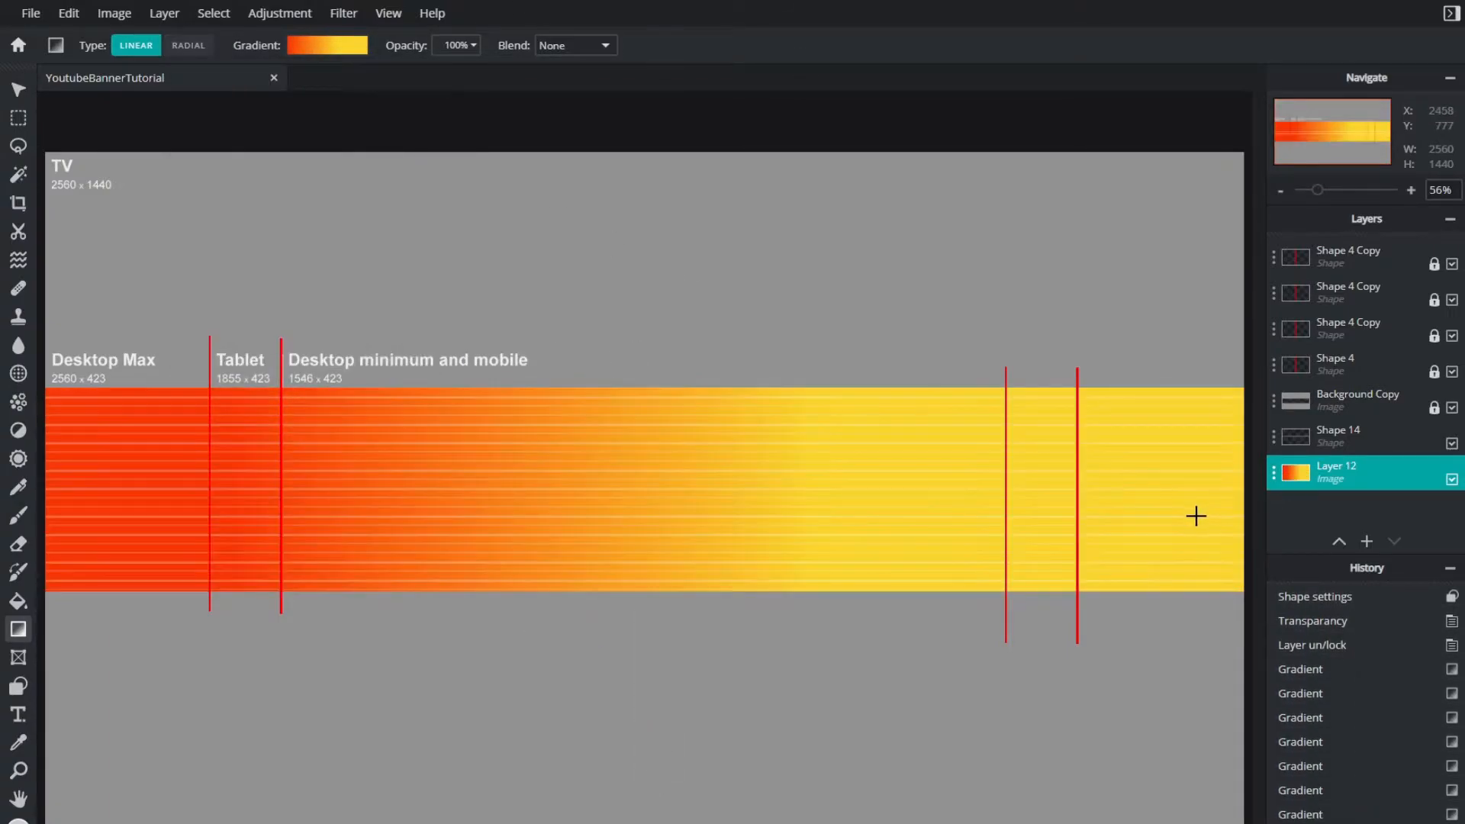
Refill Layer 12 with a vertical gradient running from orange-red down to yellow, and return to the Arrange tool
left_click_drag(634, 420, 634, 822)
left_click_drag(682, 357, 682, 714)
left_click(18, 90)
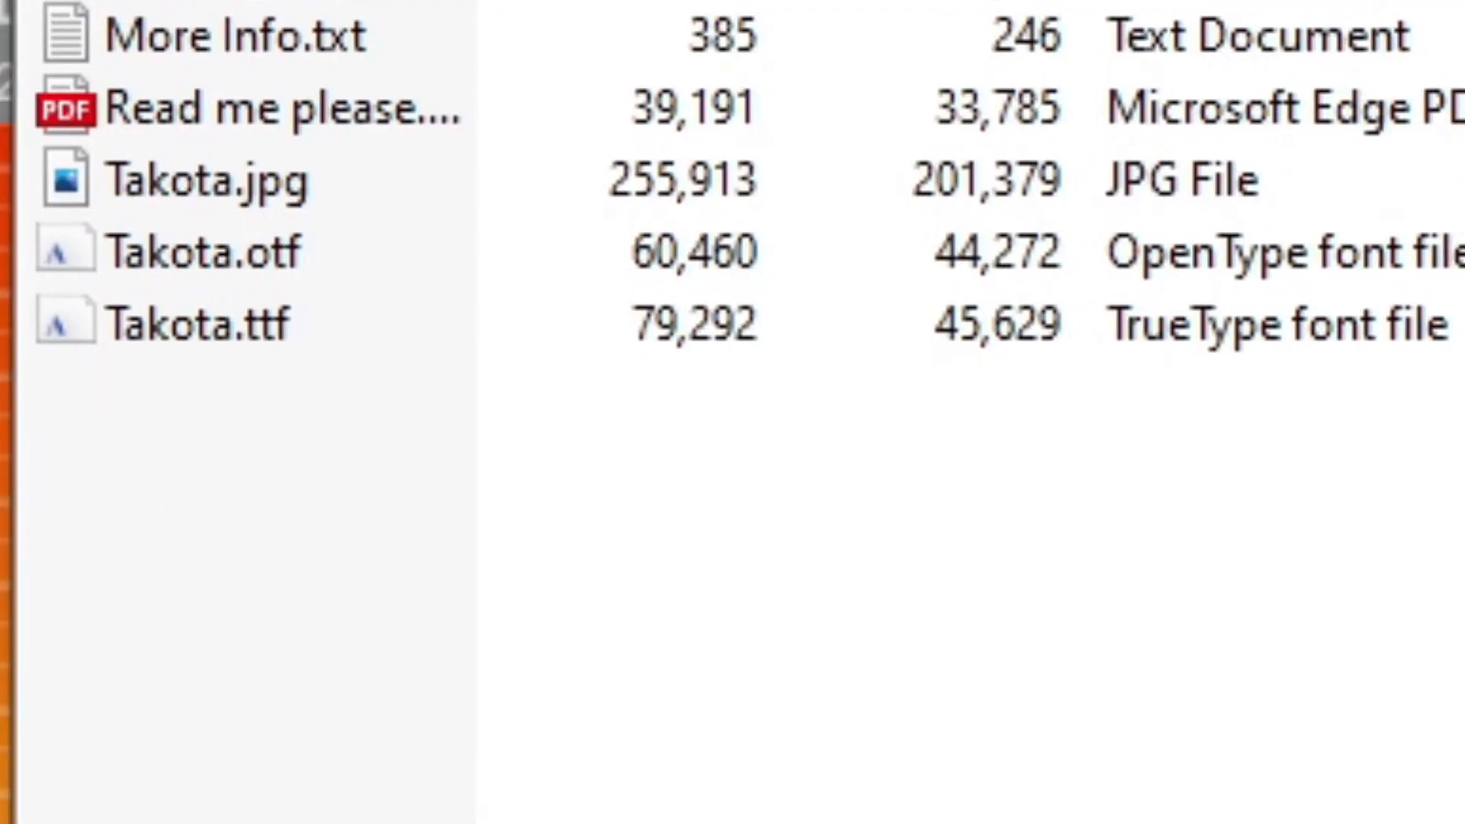
Switch to the downloaded font archive and select Takota.ttf
left_click(402, 344)
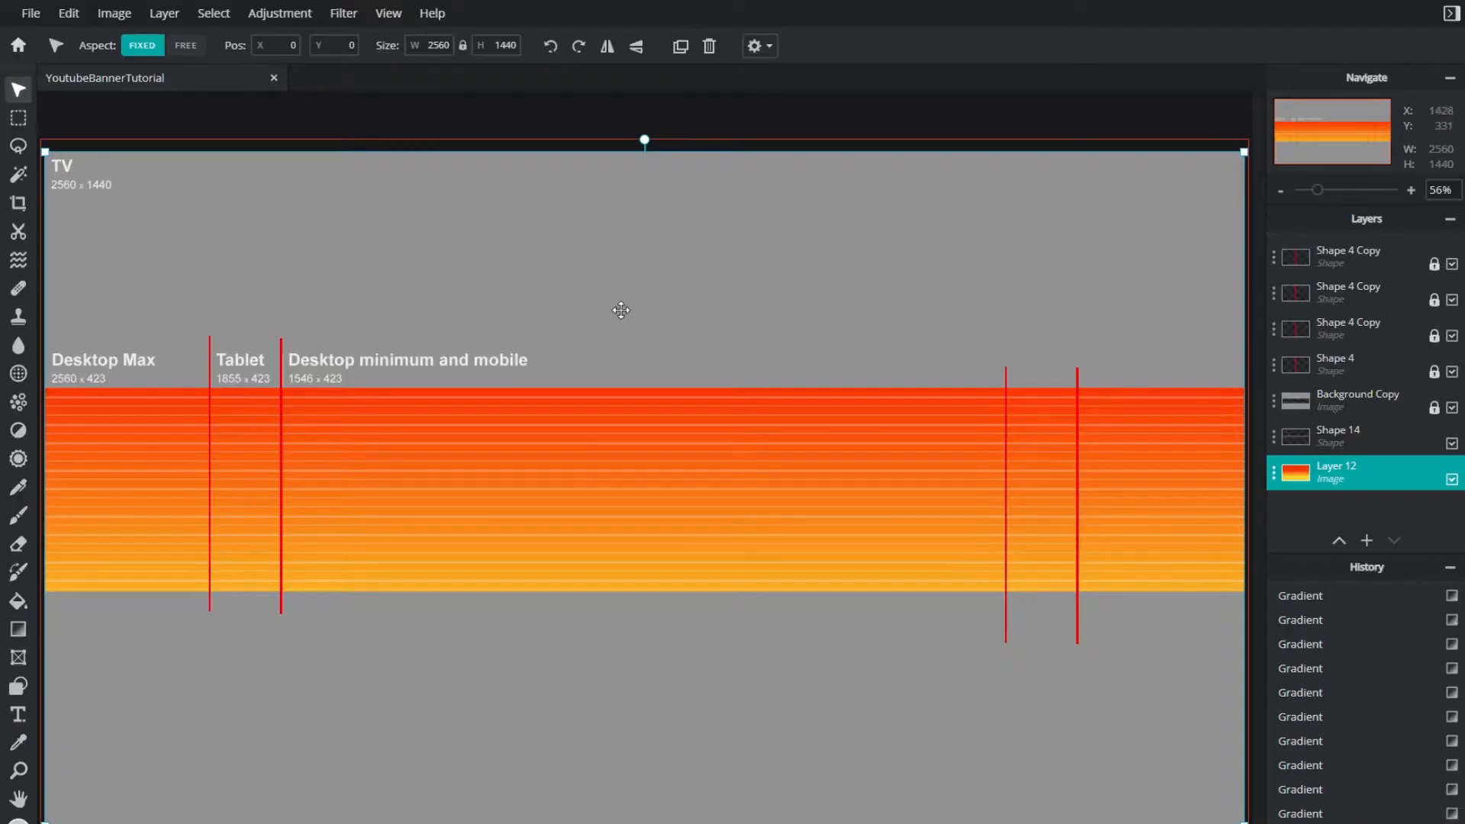
Lock both the gradient layer, Layer 12, and the line pattern layer, Shape 14
left_click(1343, 471)
left_click(1231, 412)
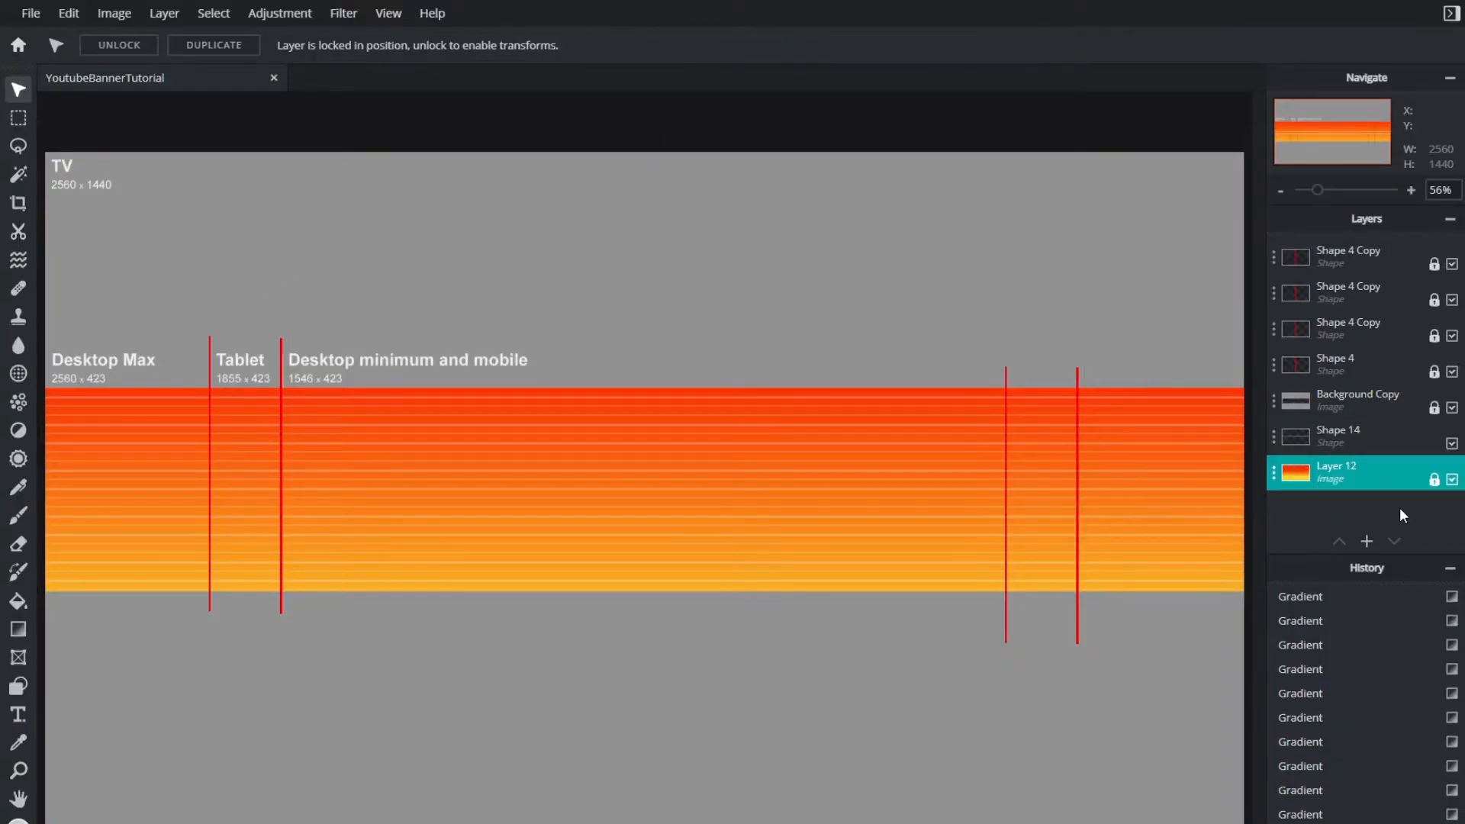
left_click(1343, 436)
left_click(1231, 411)
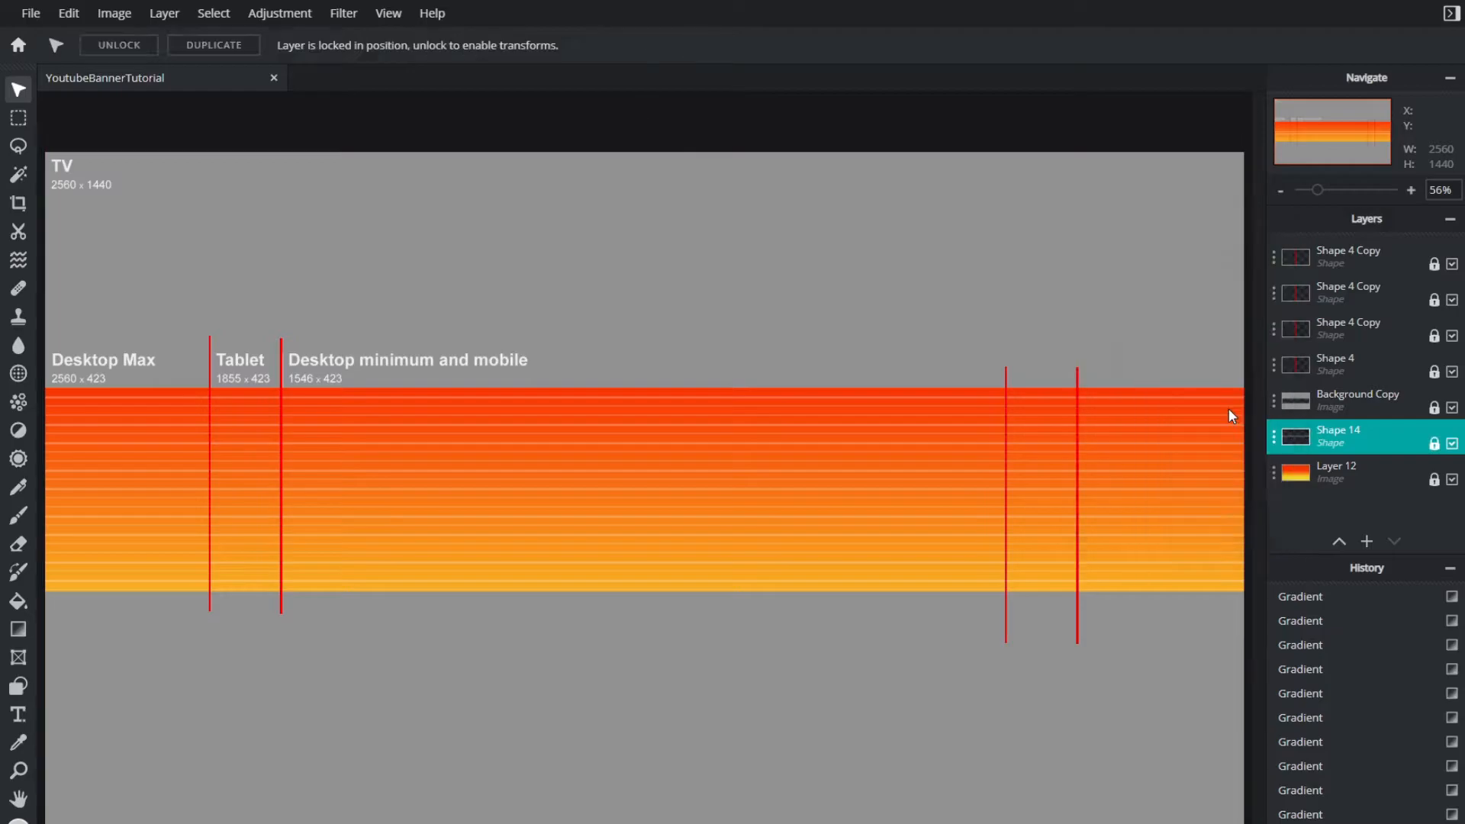
Add a new text layer on the banner with the Text tool
key("t")
left_click(620, 554)
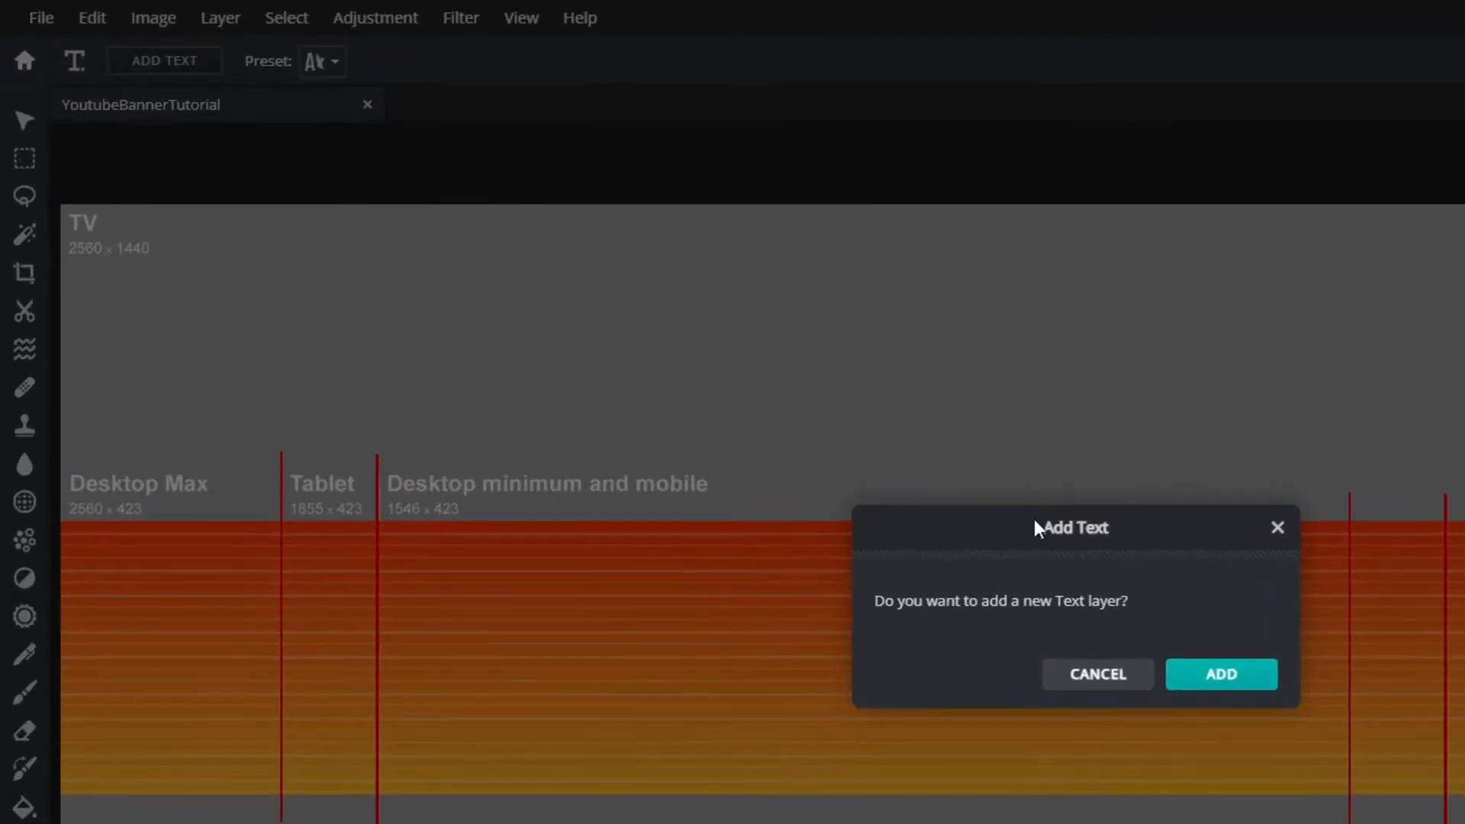
left_click(1105, 599)
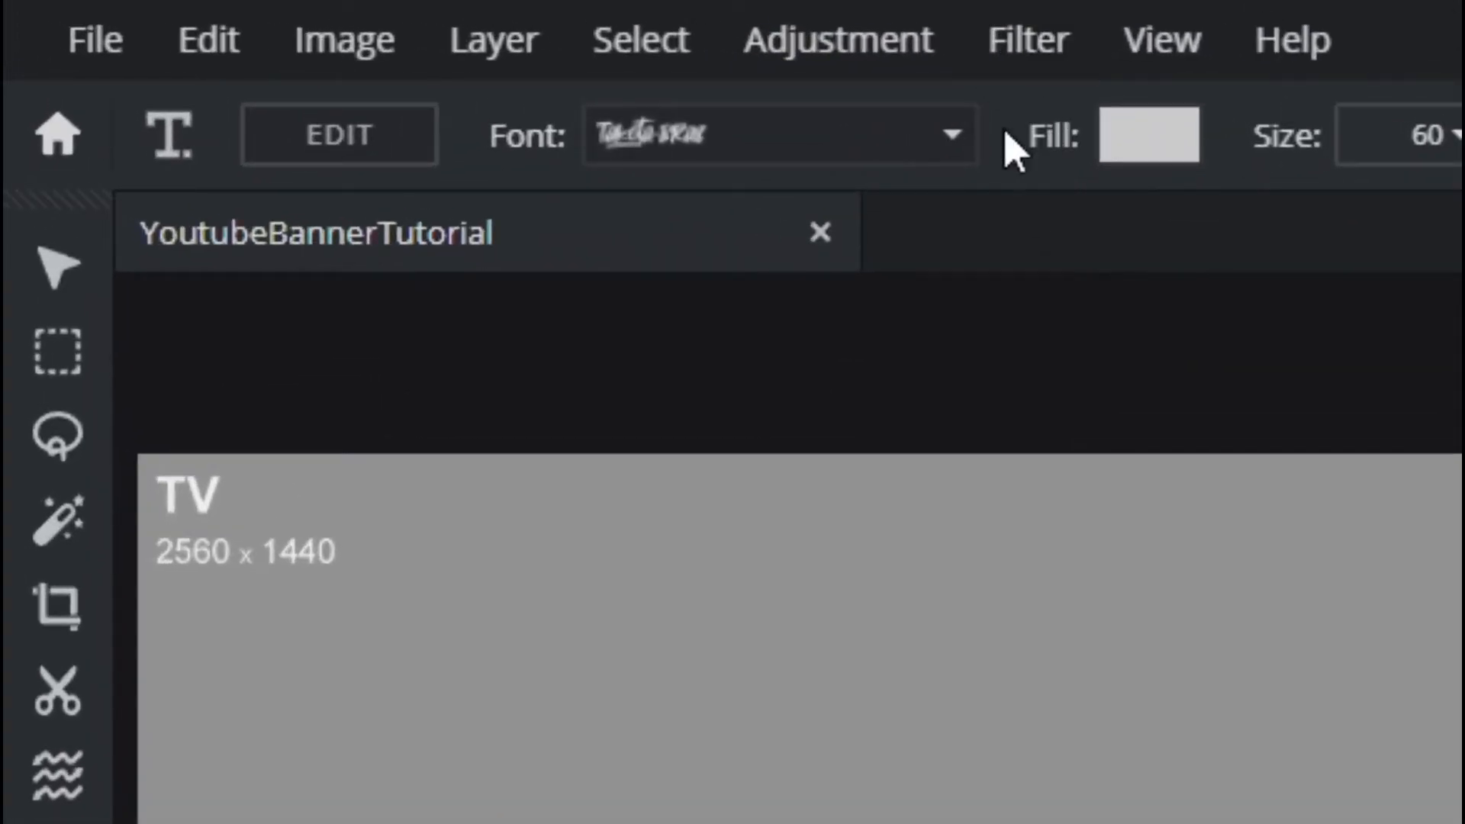
Browse for a local font file to add to the text's font list
left_click(426, 64)
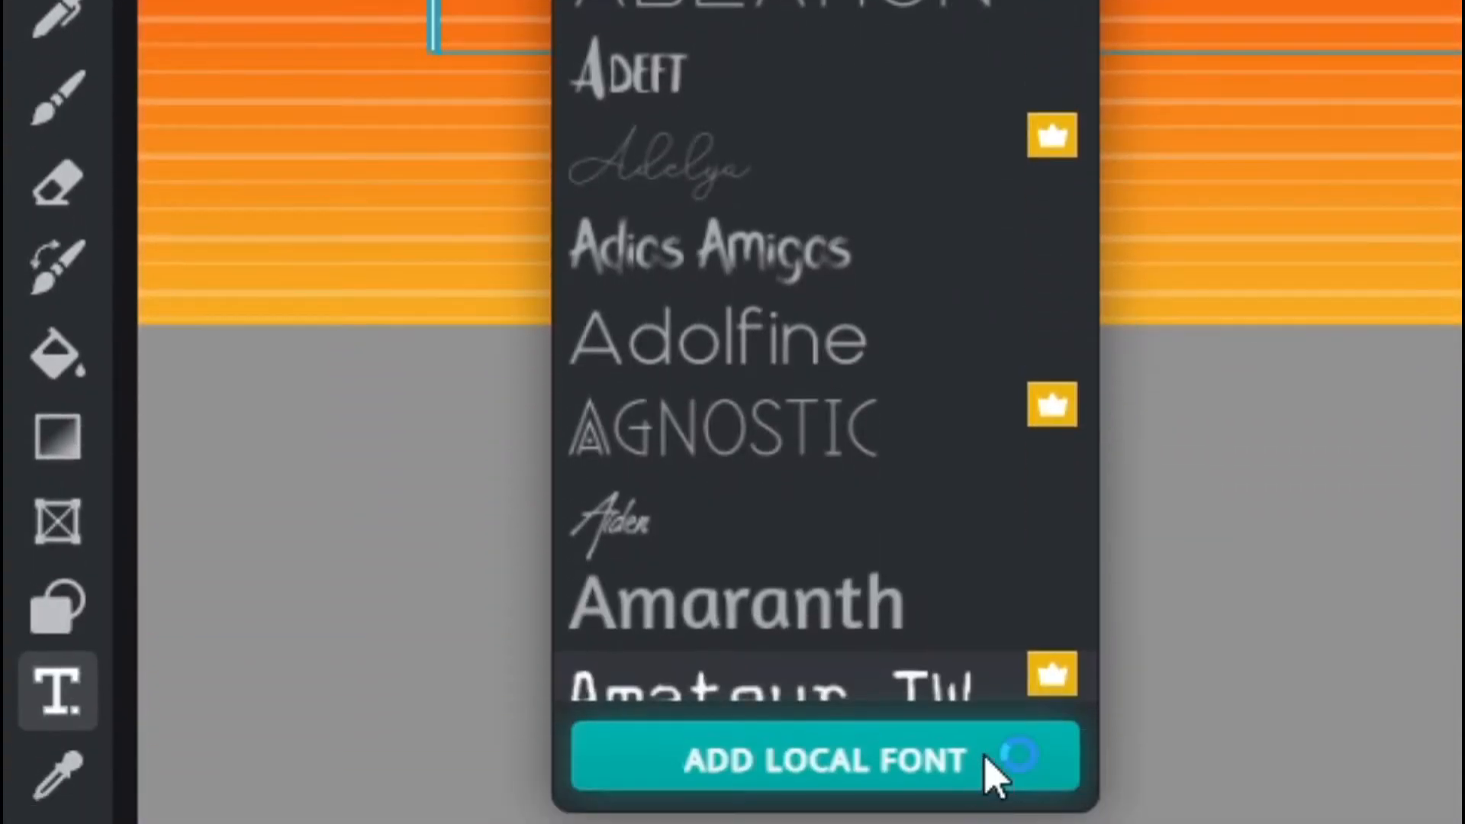
left_click(999, 752)
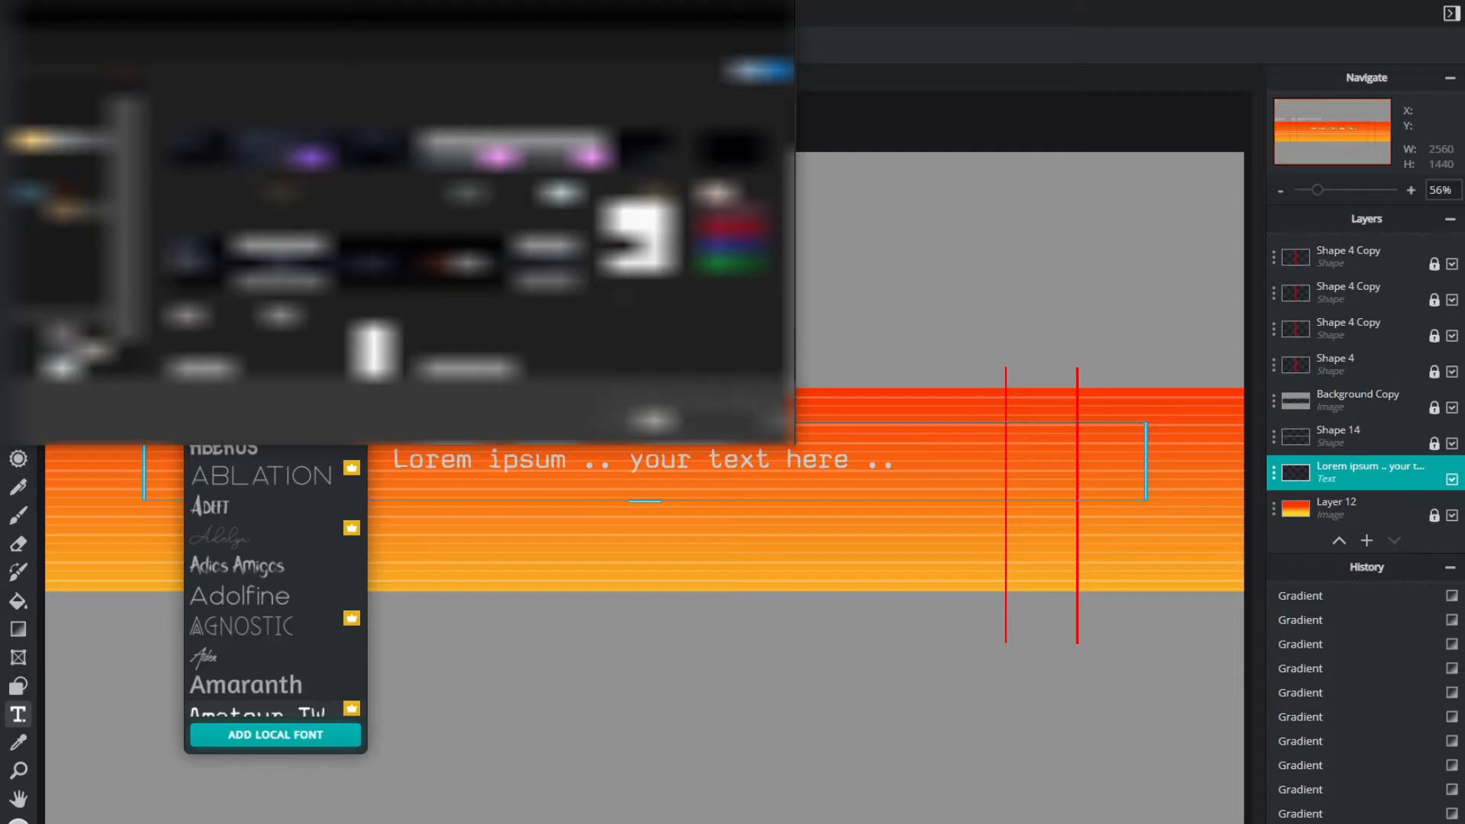
left_click(731, 422)
Replace the placeholder text with "Takota", return to the Arrange tool and clear the selection
left_click(135, 46)
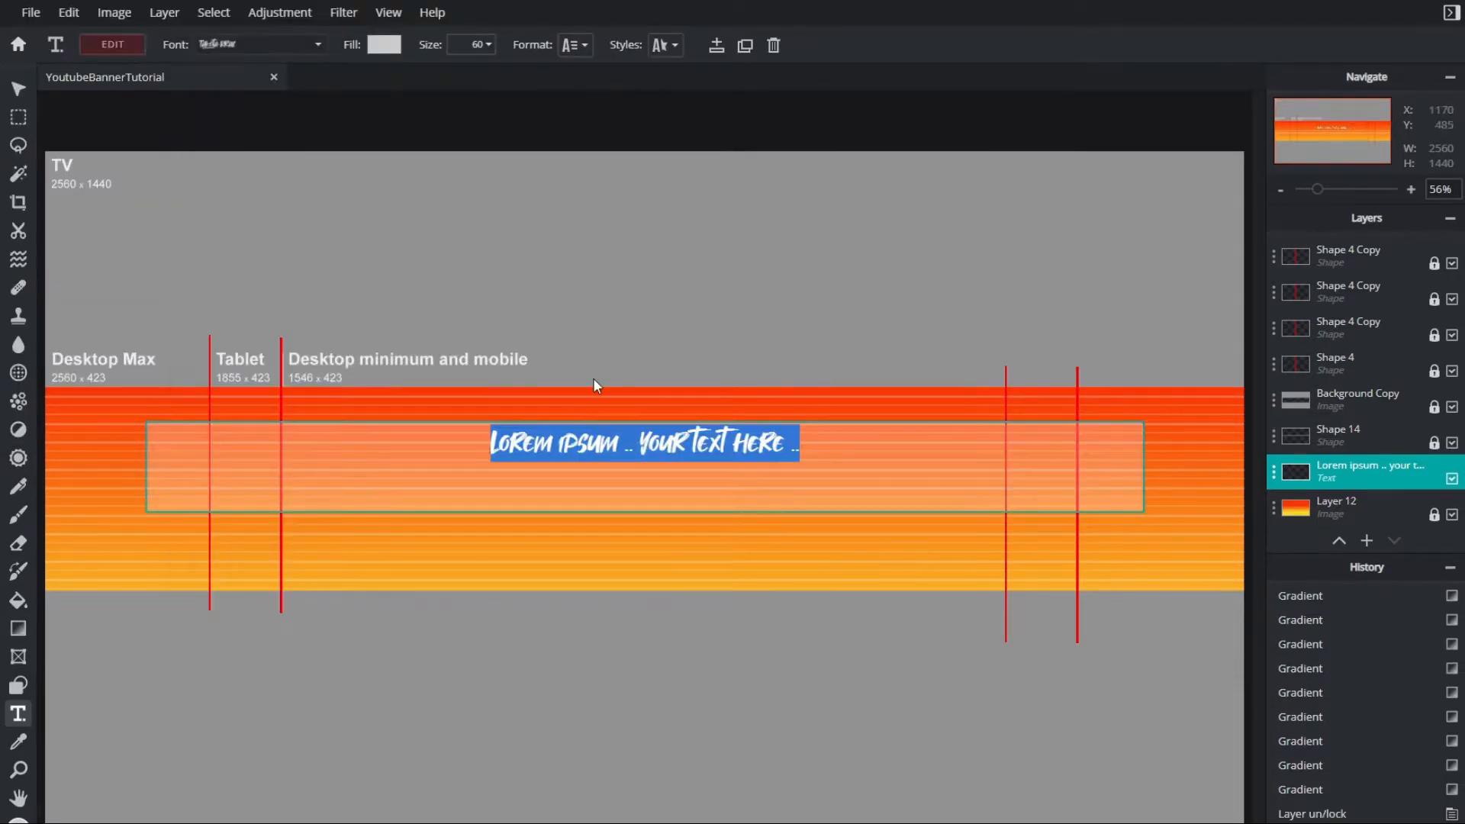
type("Takota")
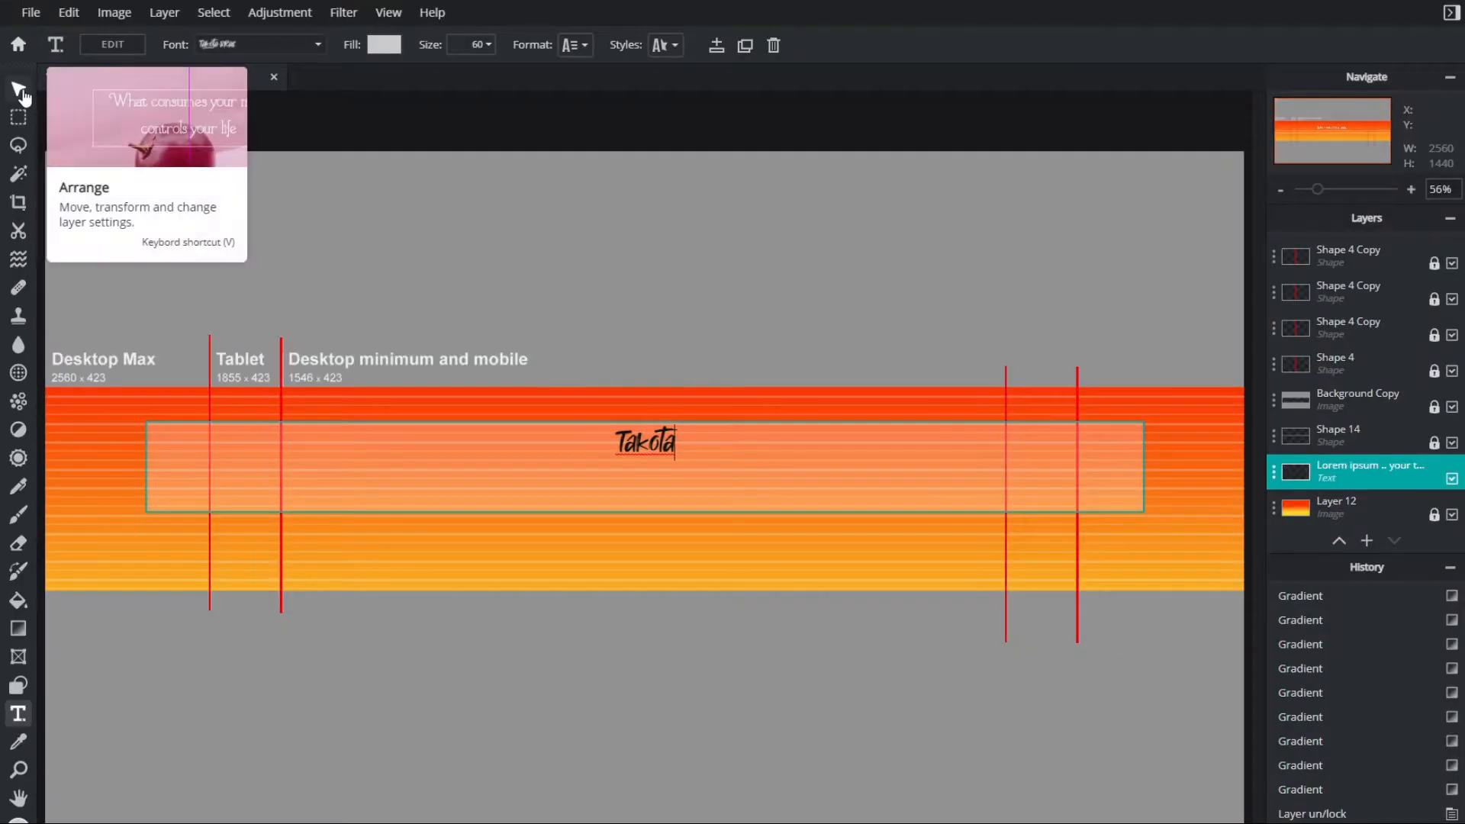
left_click(24, 95)
key("ctrl+d")
Enlarge the Takota text to size 303 centred in the banner band, and move its layer above all others
left_click_drag(642, 502, 642, 812)
left_click_drag(714, 565, 714, 450)
left_click_drag(1335, 471, 1351, 239)
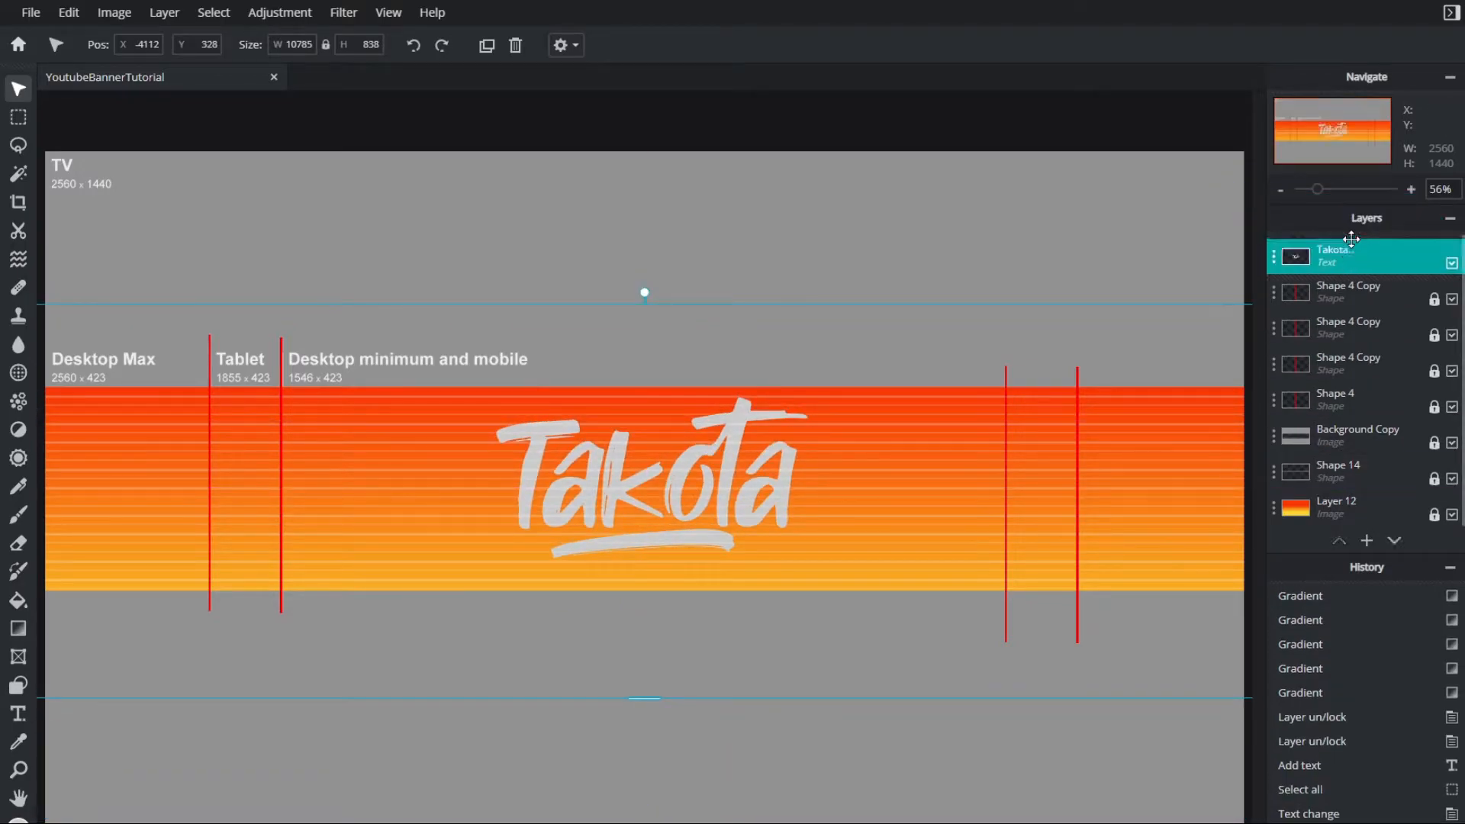
Set the Takota text's fill colour to white (#FFFFFF)
key("t")
left_click(383, 45)
left_click_drag(337, 213, 257, 142)
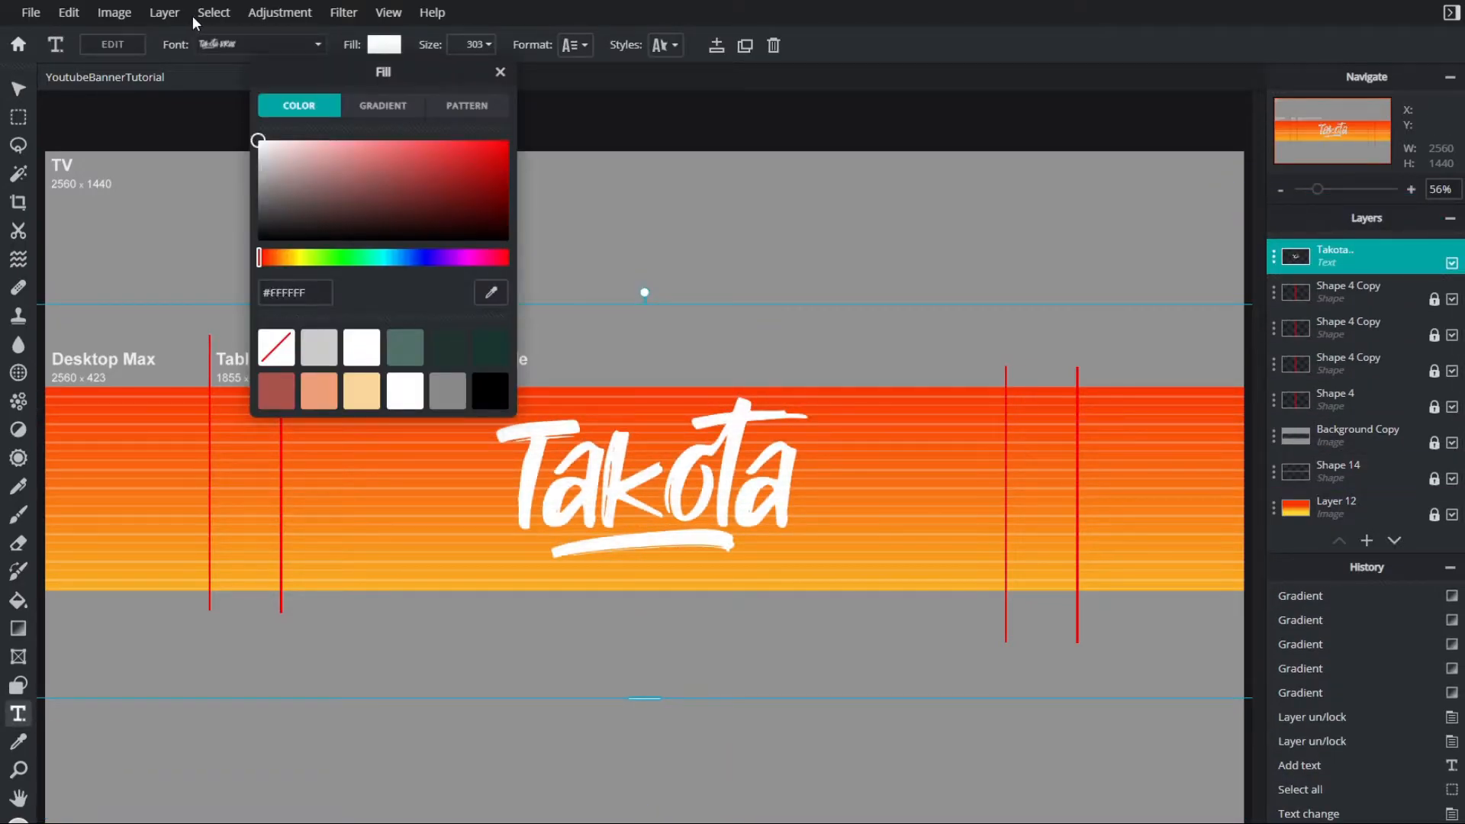
Marquee-select the brush-stroke underline beneath the Takota text, then copy and paste it as its own image layer
left_click(802, 56)
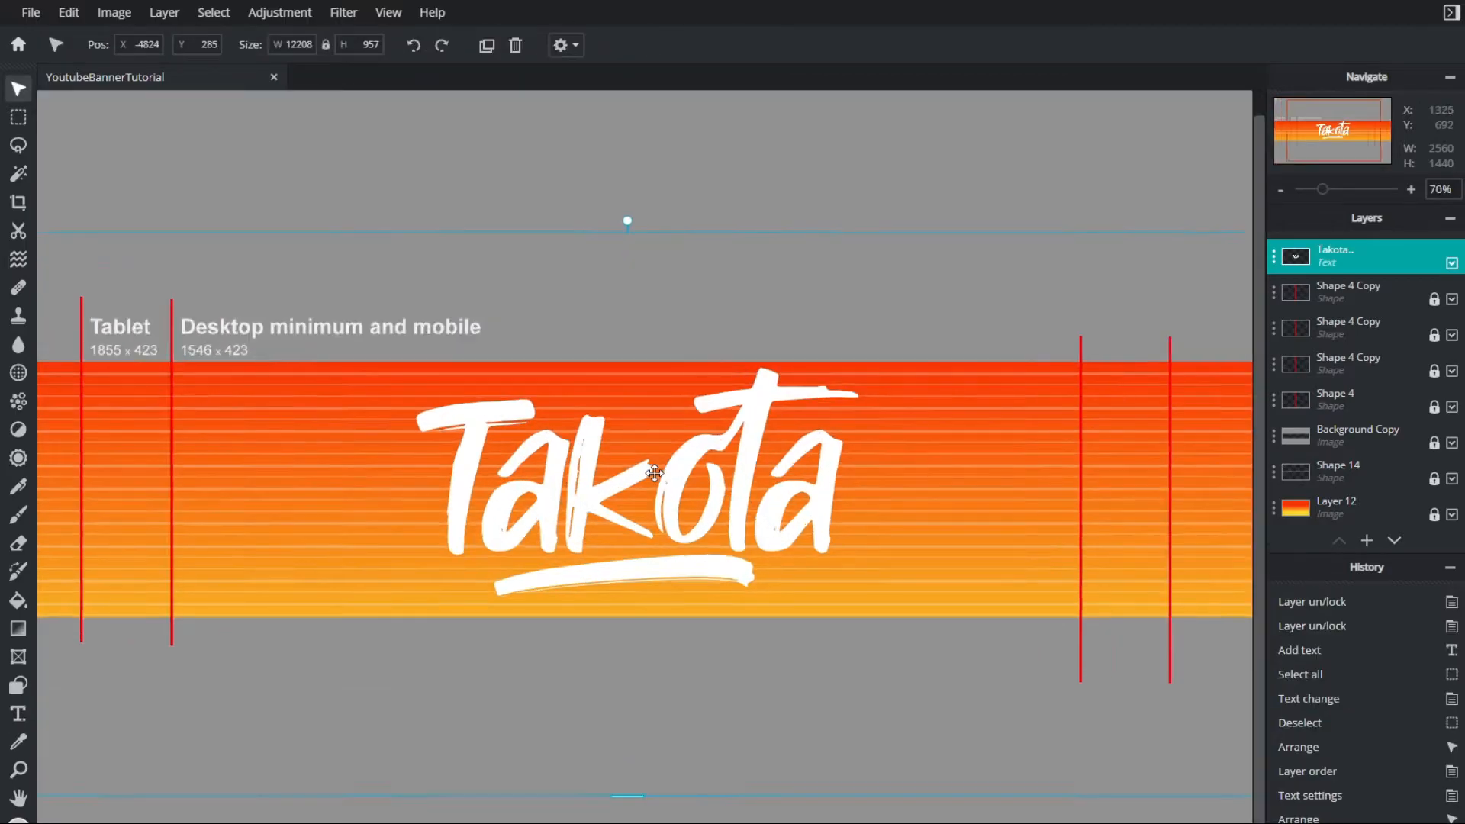
scroll(661, 469, "up", 3)
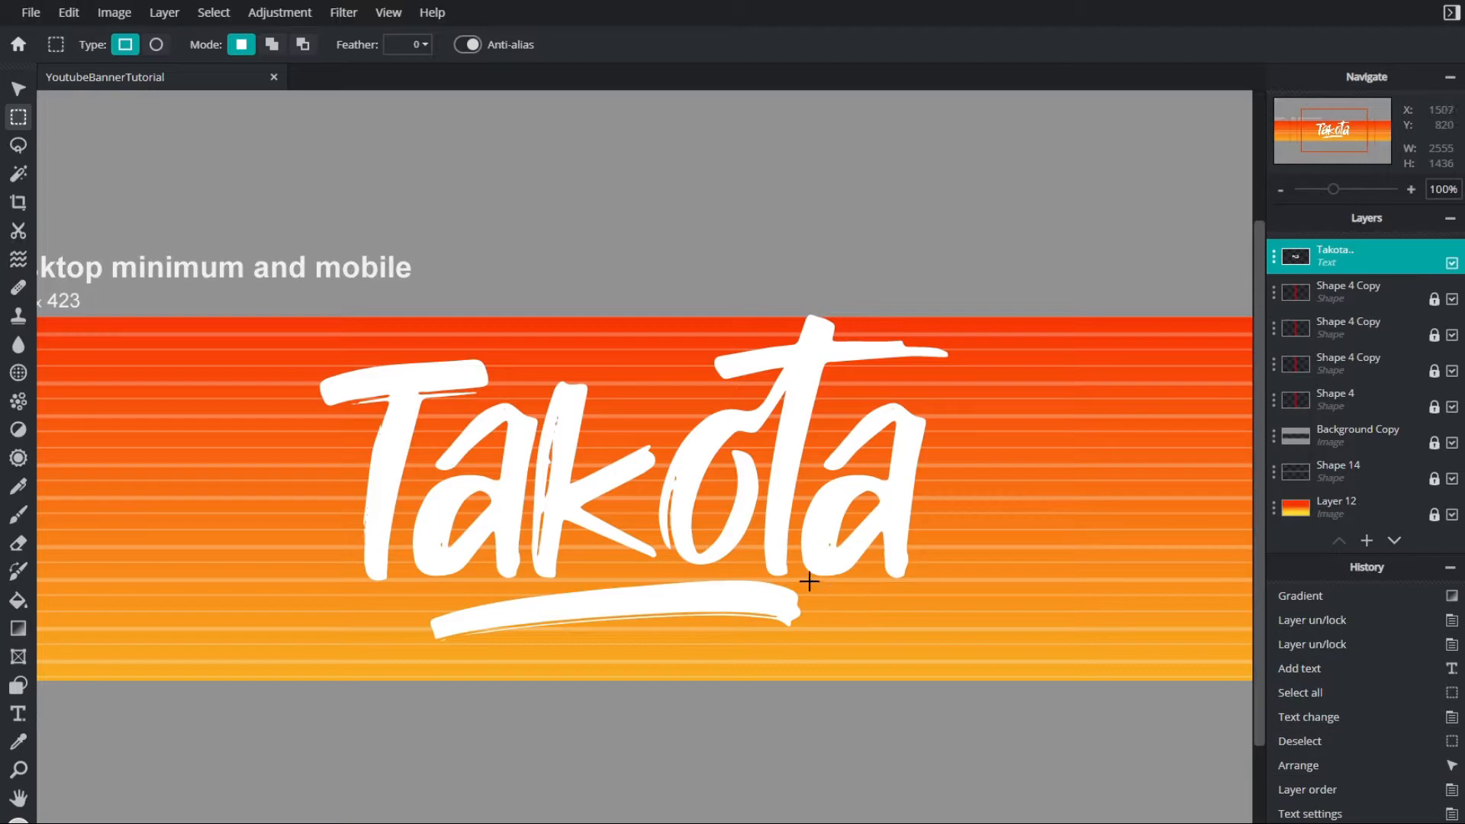
left_click_drag(807, 581, 556, 654)
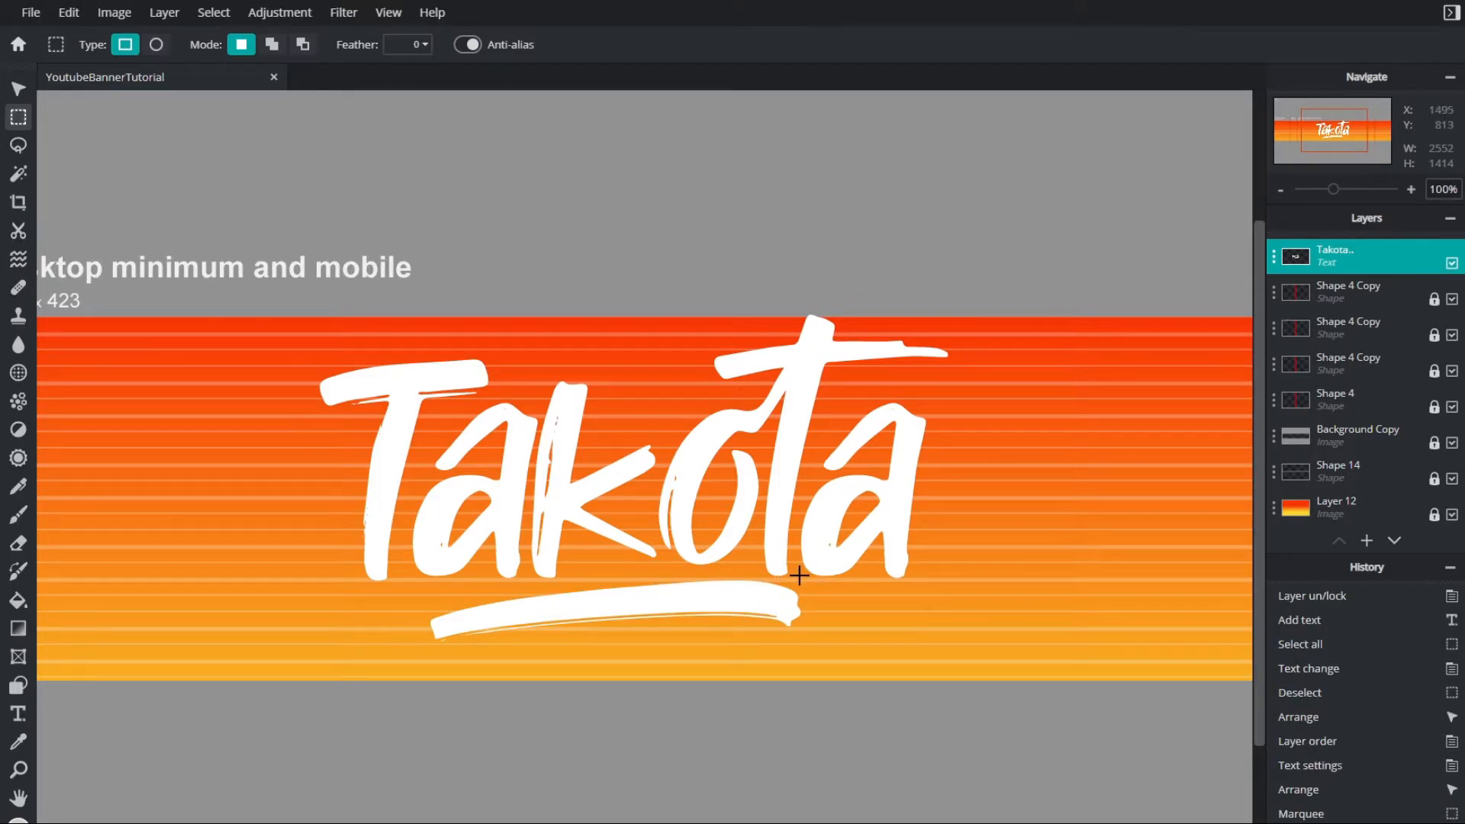
key("ctrl+d")
left_click_drag(799, 575, 655, 702)
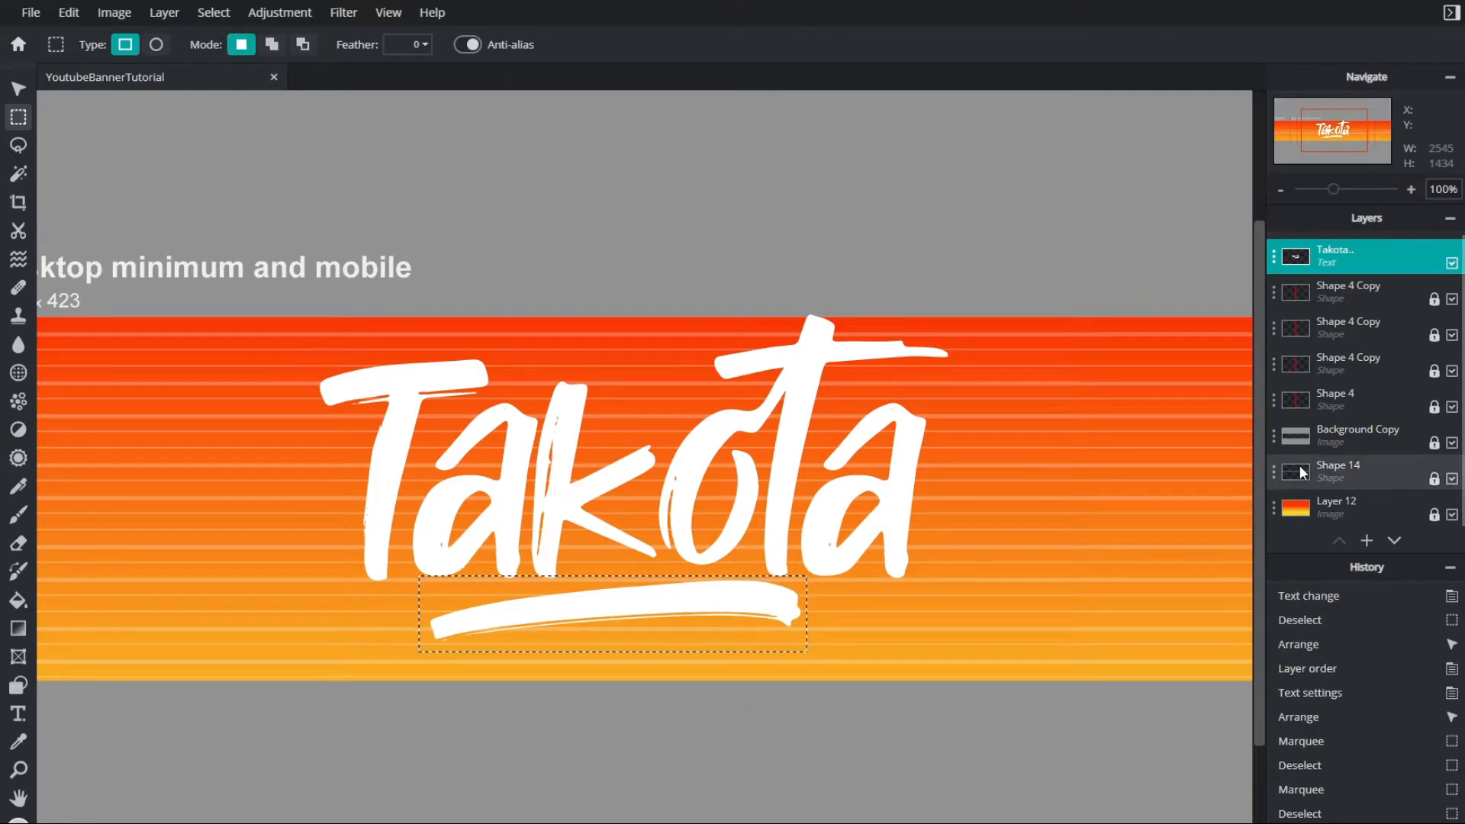
key("ctrl+c")
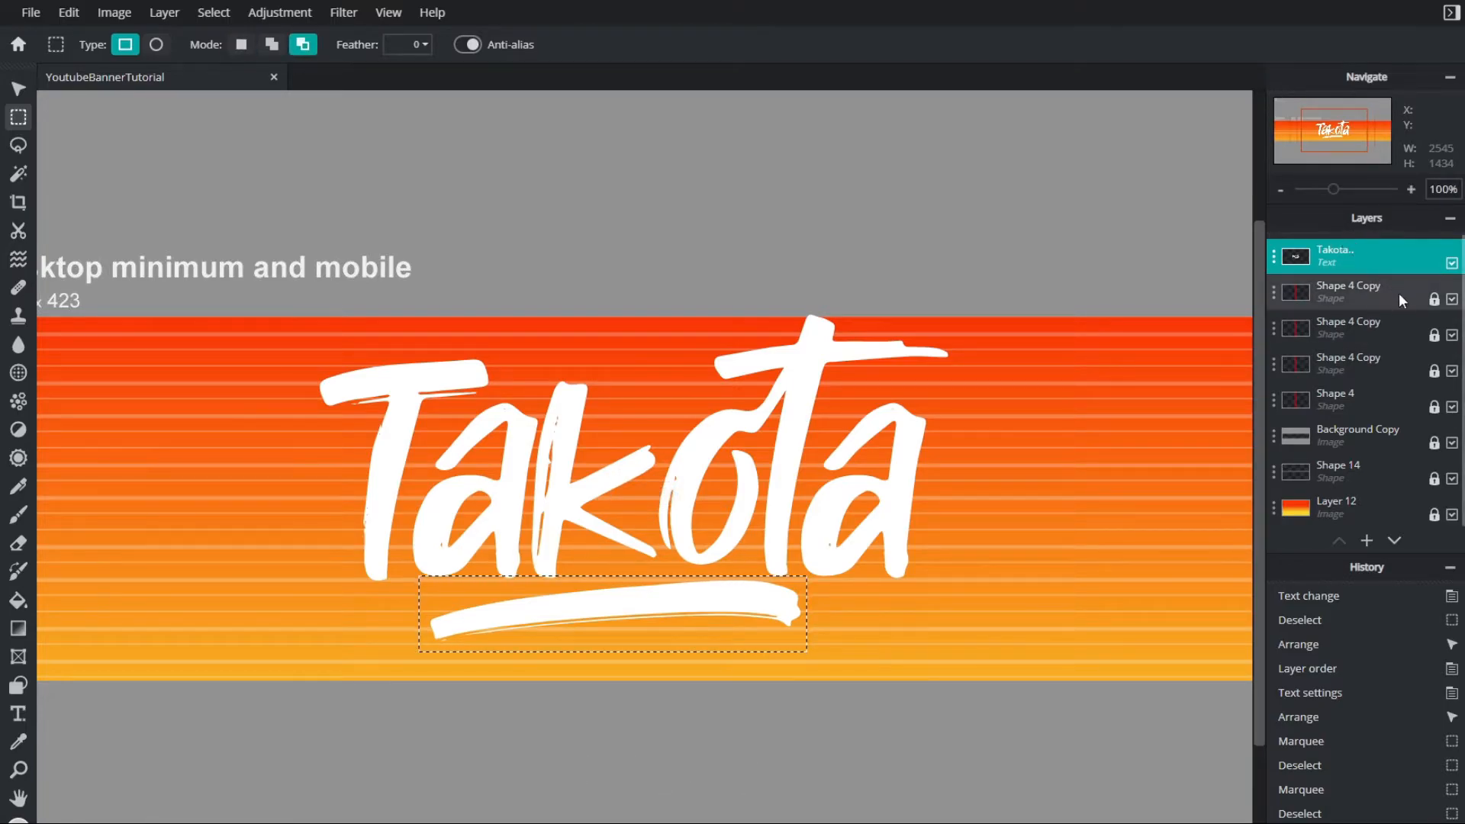
key("ctrl+v")
Delete the original Takota text layer and erase the stray letter fragments above the pasted underline stroke
left_click(1356, 287)
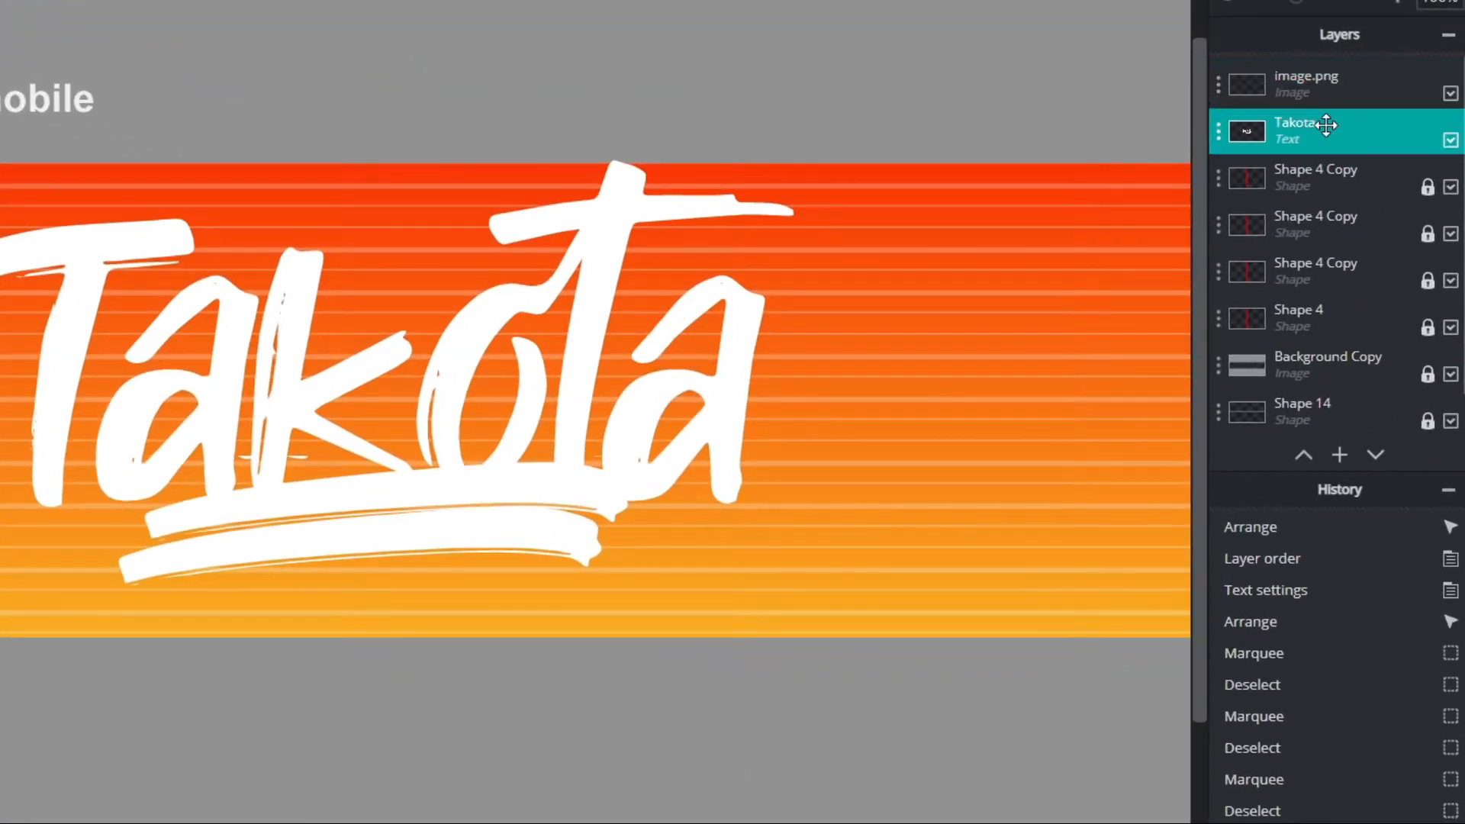
key("Delete")
scroll(265, 463, "up", 5)
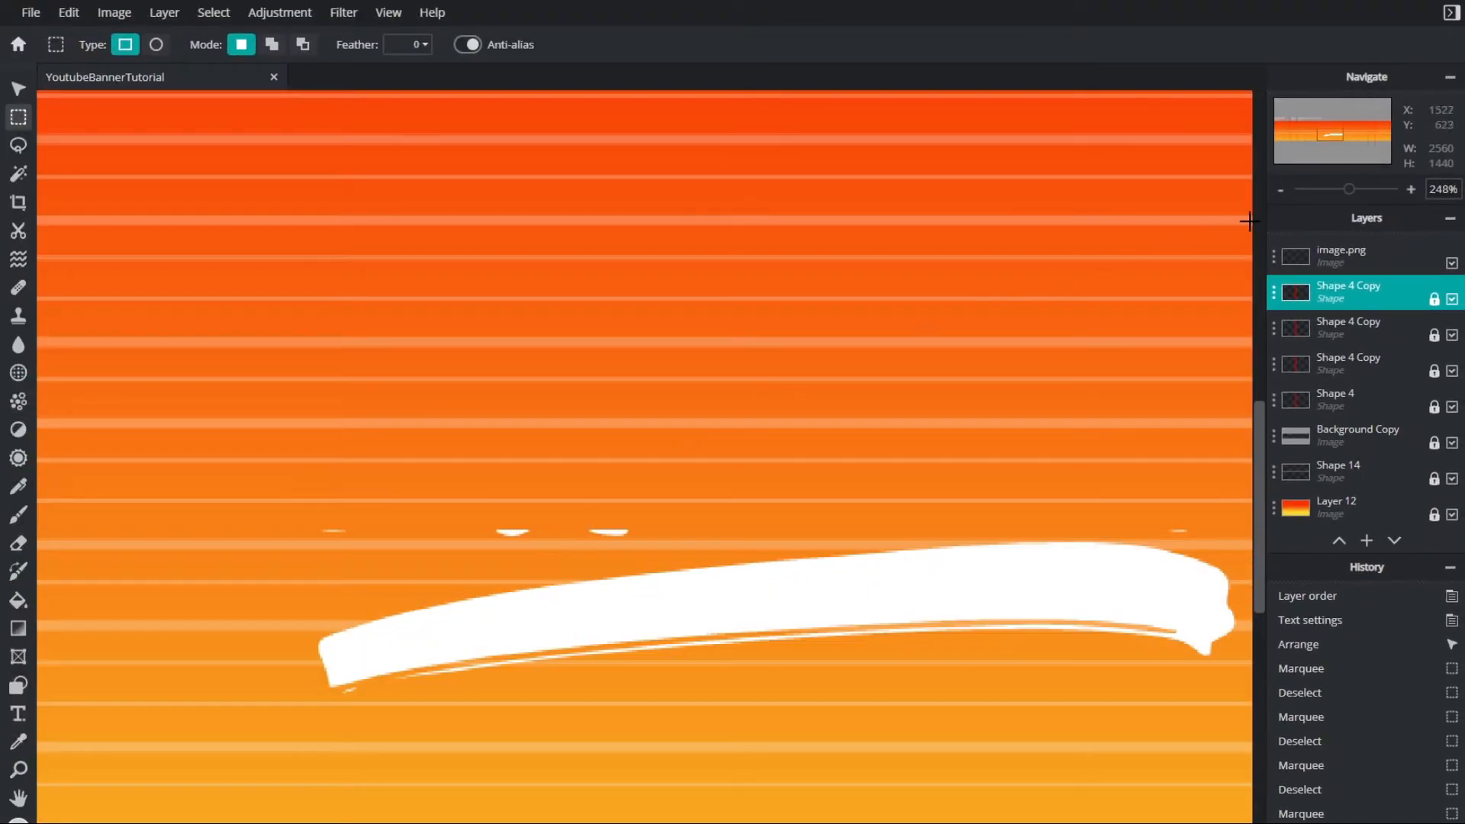
left_click(1341, 256)
key("e")
left_click(598, 513)
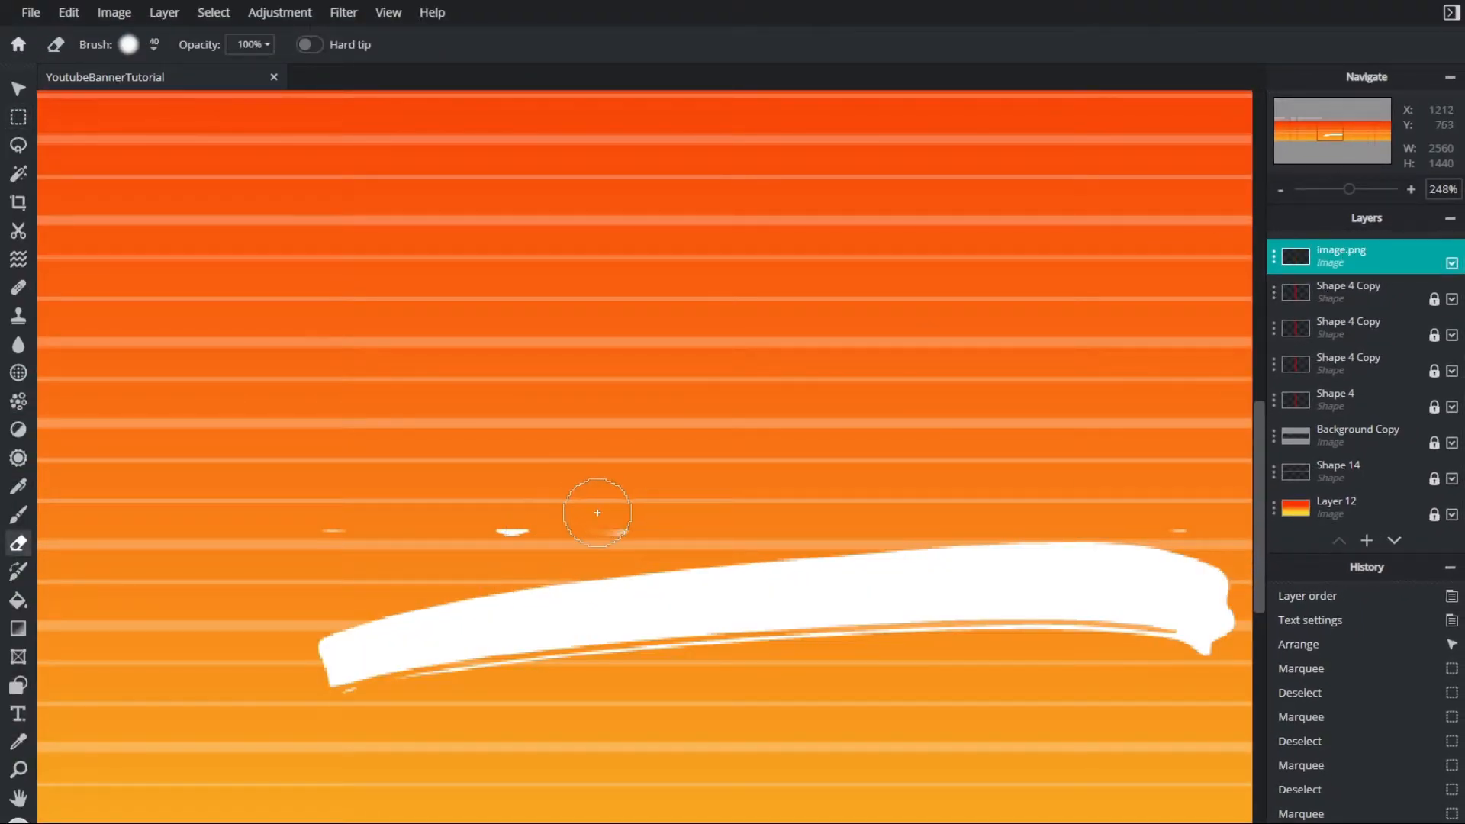
mouse_move(506, 534)
left_mouse_down()
mouse_move(336, 502)
mouse_move(413, 500)
left_mouse_up()
scroll(1098, 442, "down", 2)
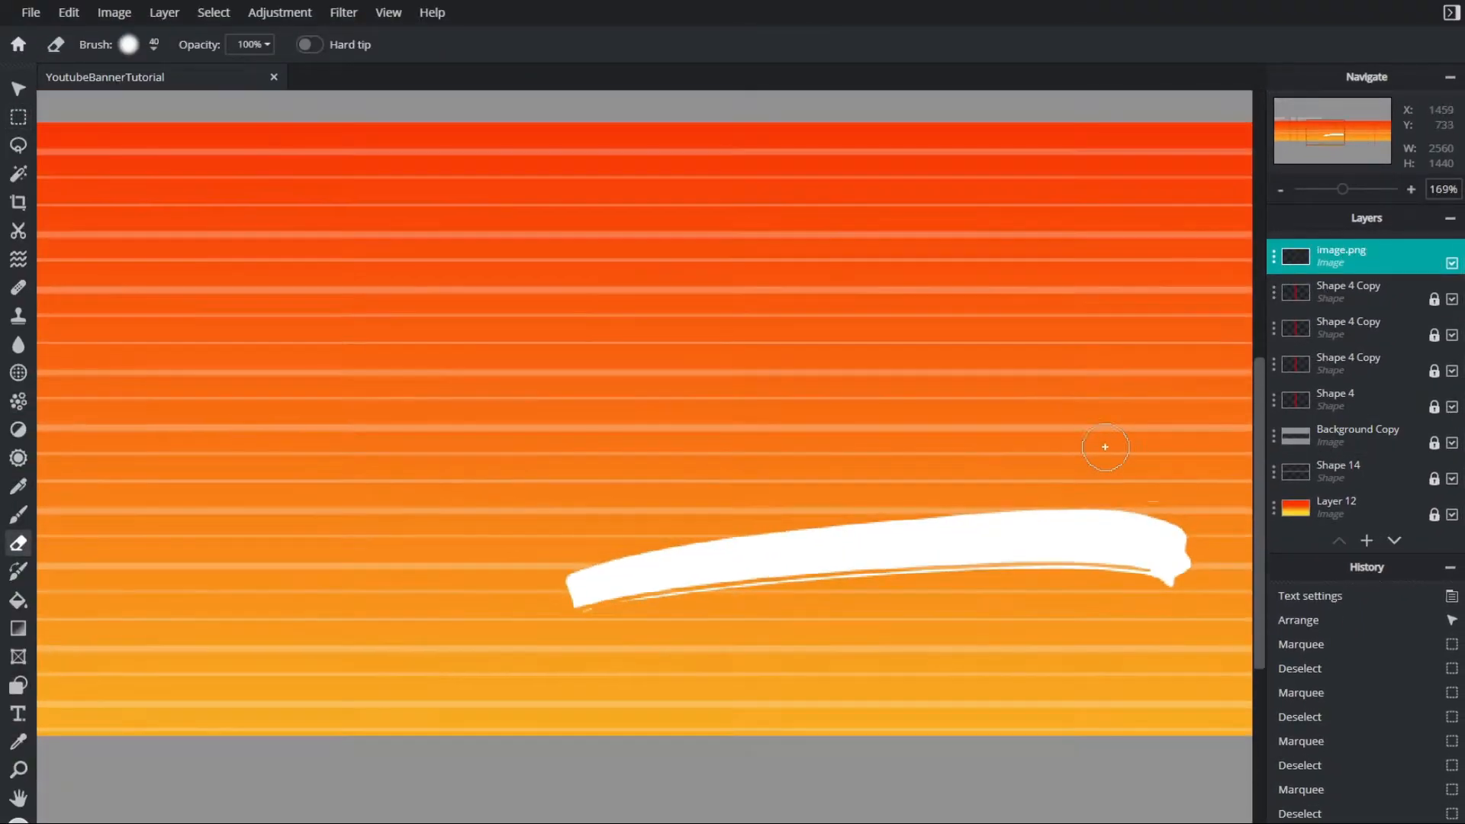
scroll(1177, 504, "up", 3)
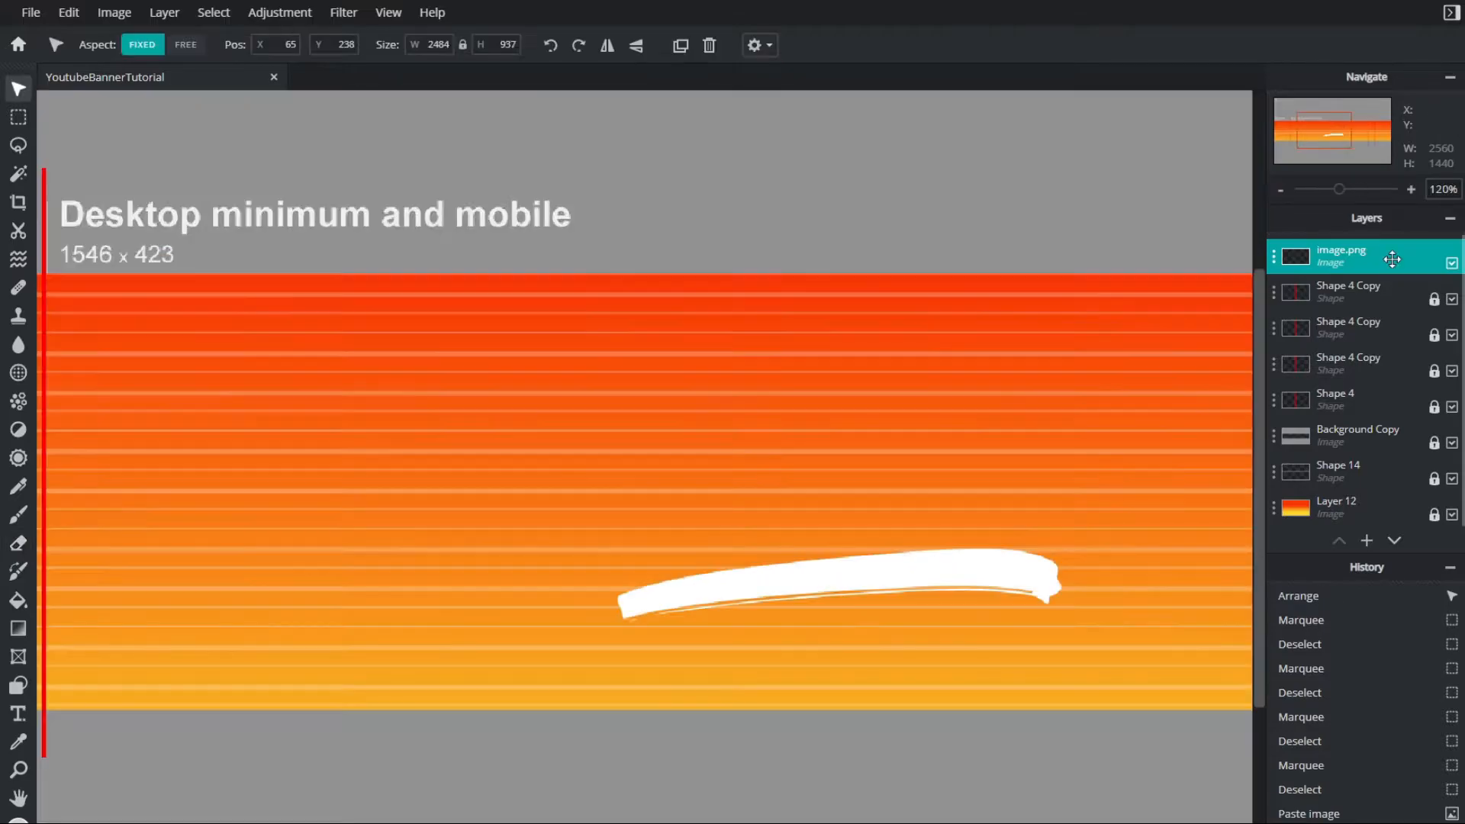
Flatten and widen the underline stroke with free aspect to about 2825 × 545, placed low in the orange band
key("ctrl+0")
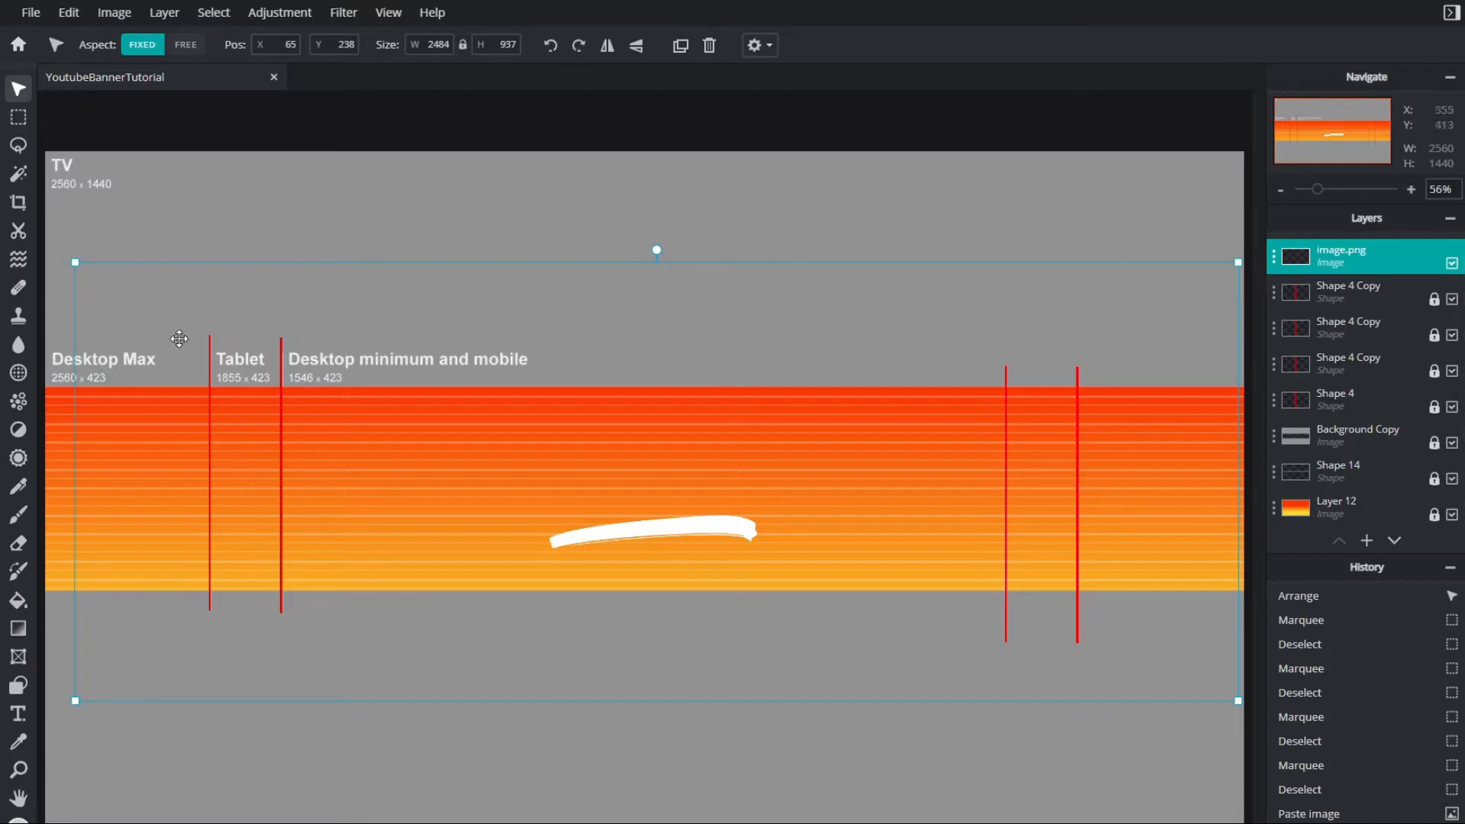
scroll(533, 448, "down", 2)
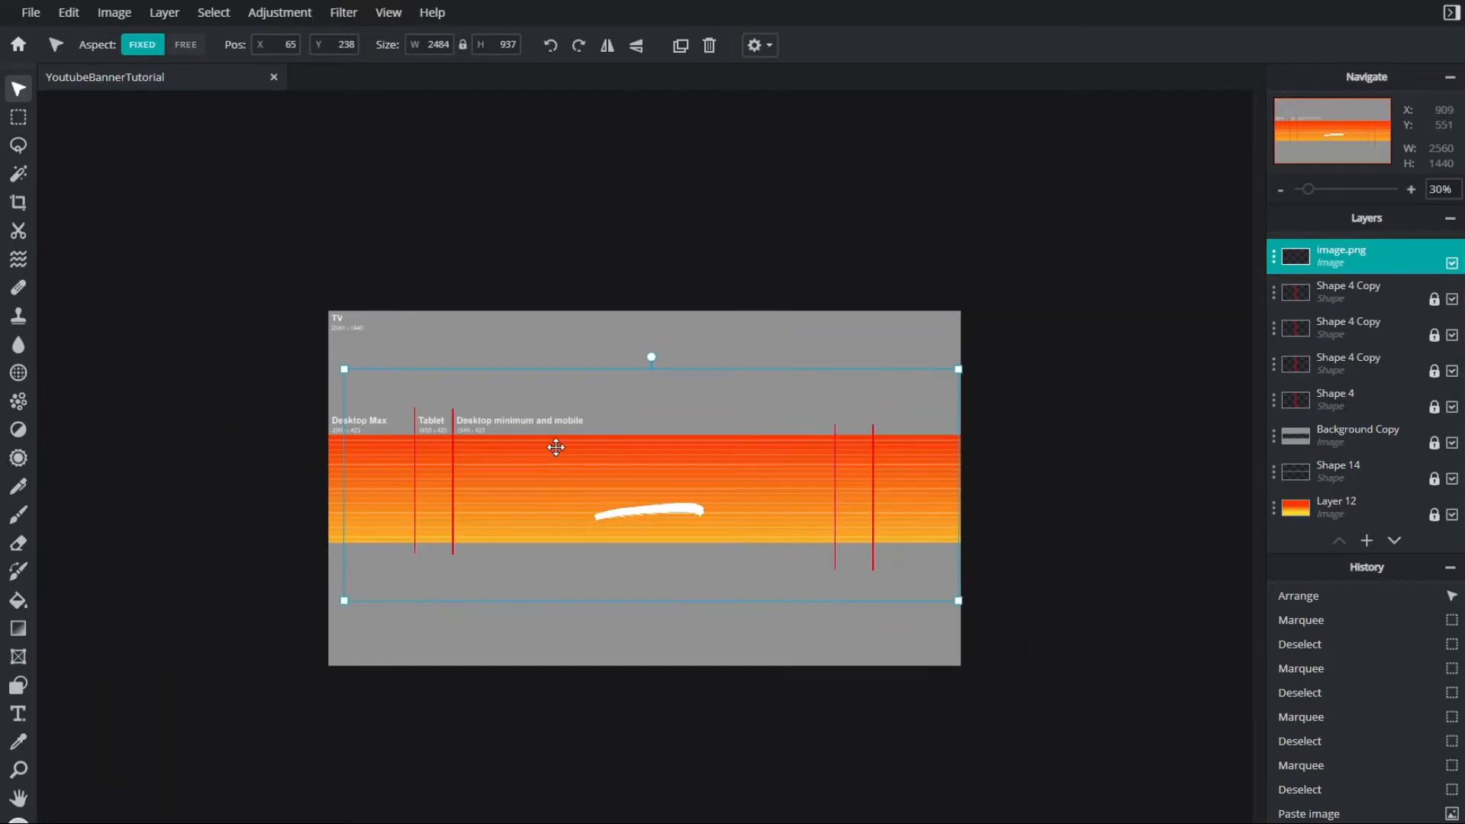
key("ctrl+0")
left_click_drag(66, 654, 39, 503)
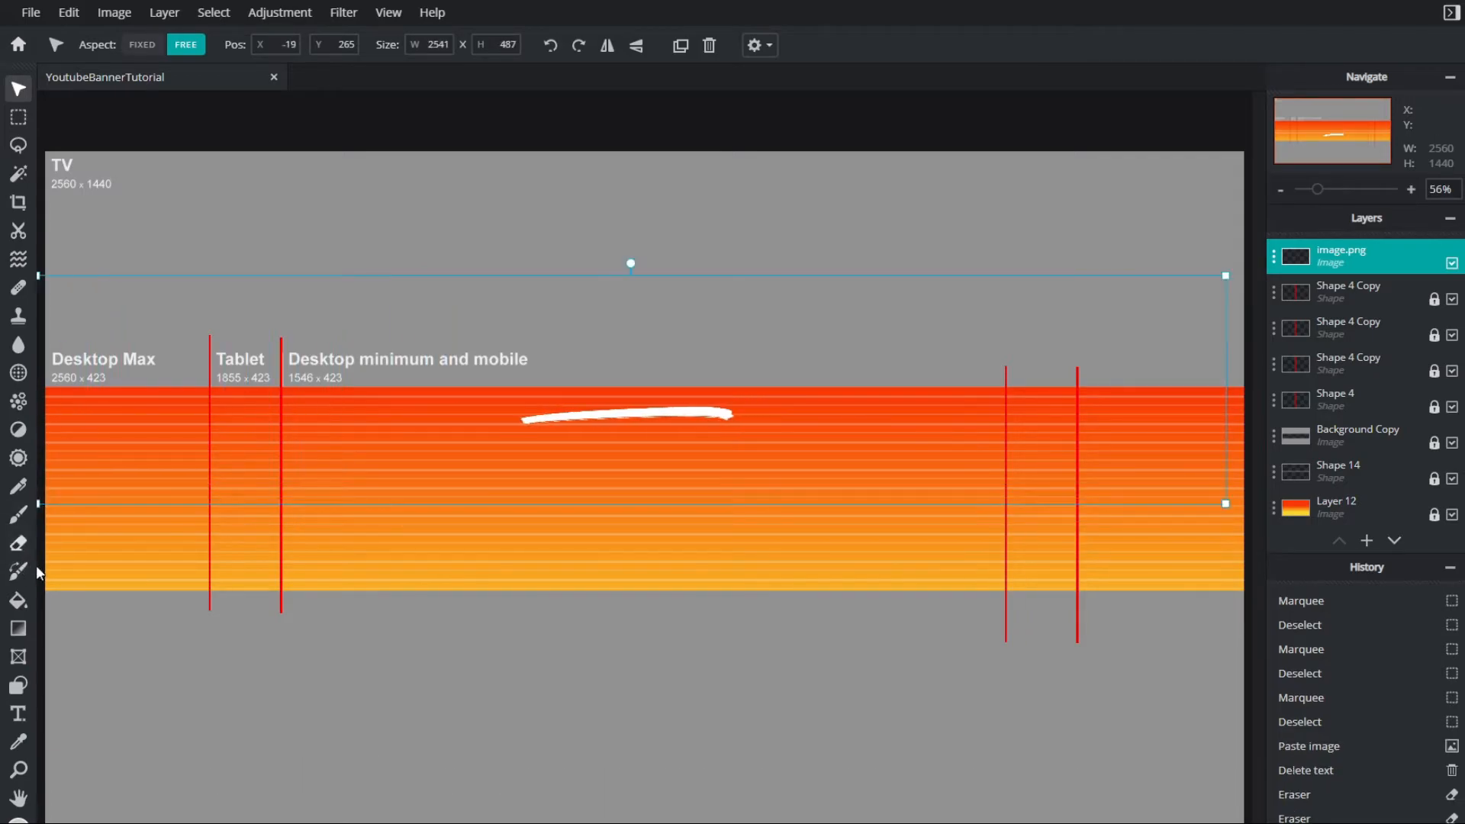
left_click(126, 603)
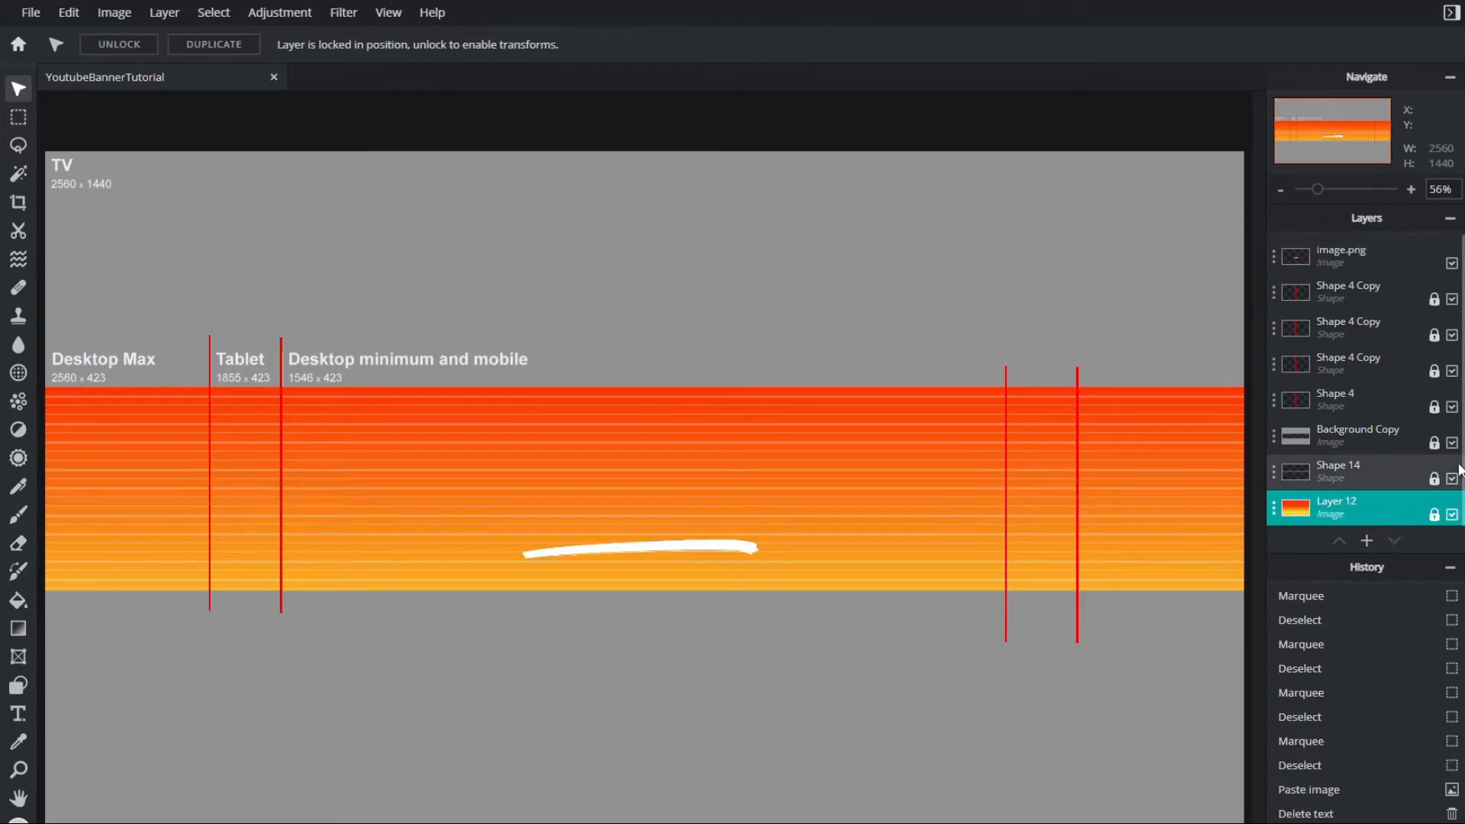
Add a text layer reading "DaBeast34" and move it above all other layers
left_click(1363, 260)
key("t")
left_click(521, 495)
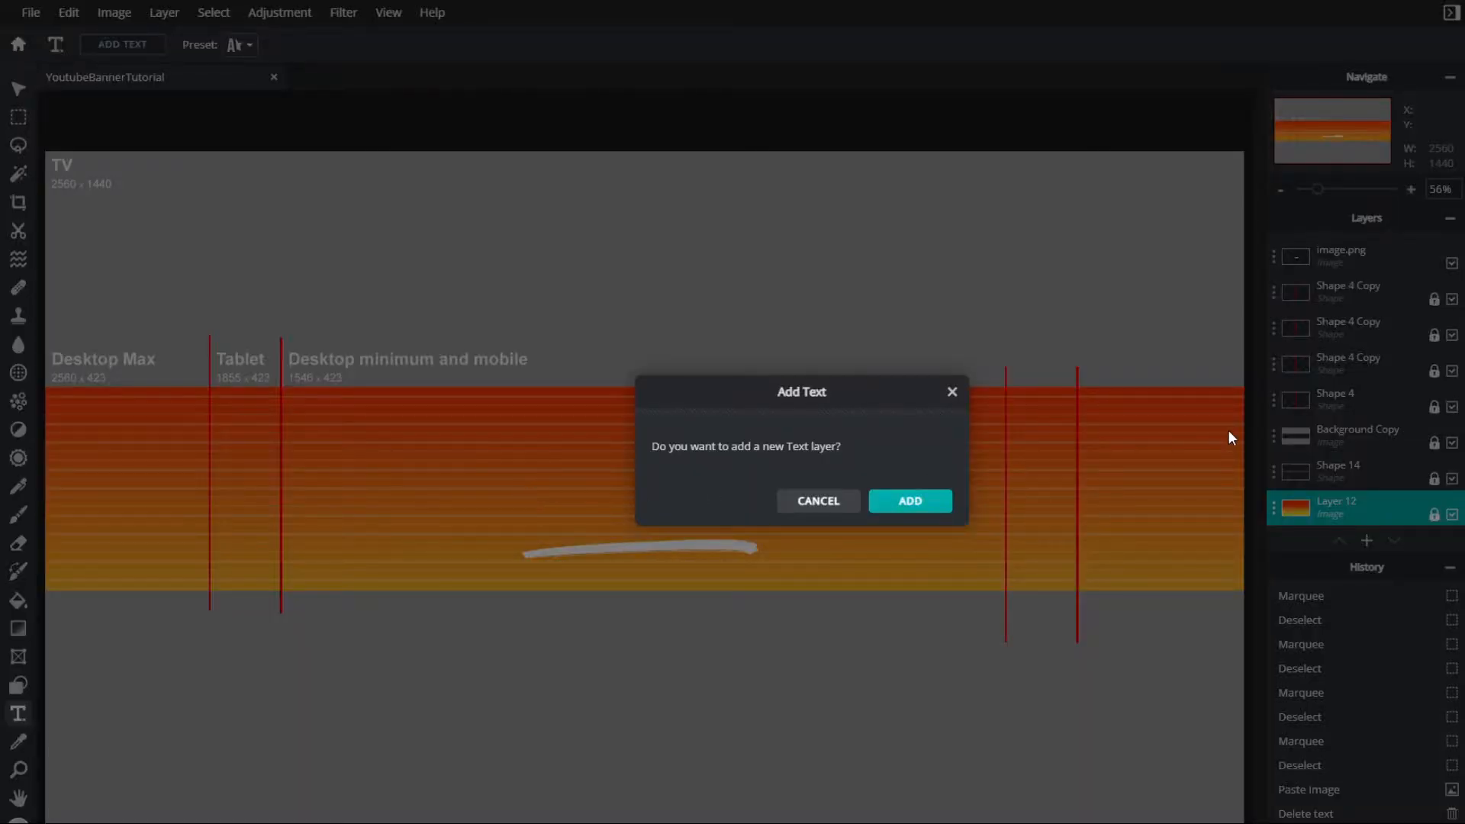
left_click(910, 500)
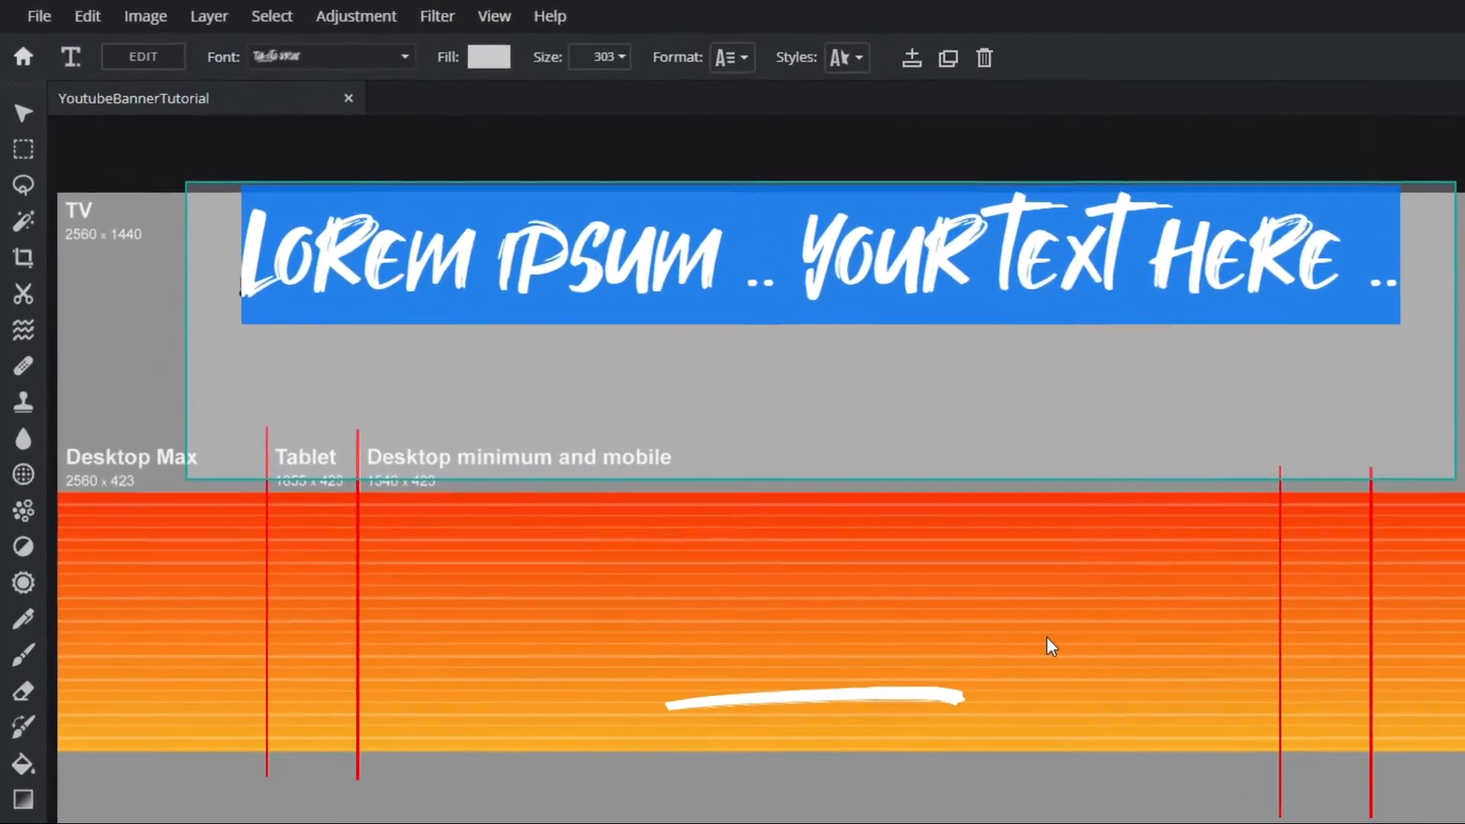
type("DaBeast34")
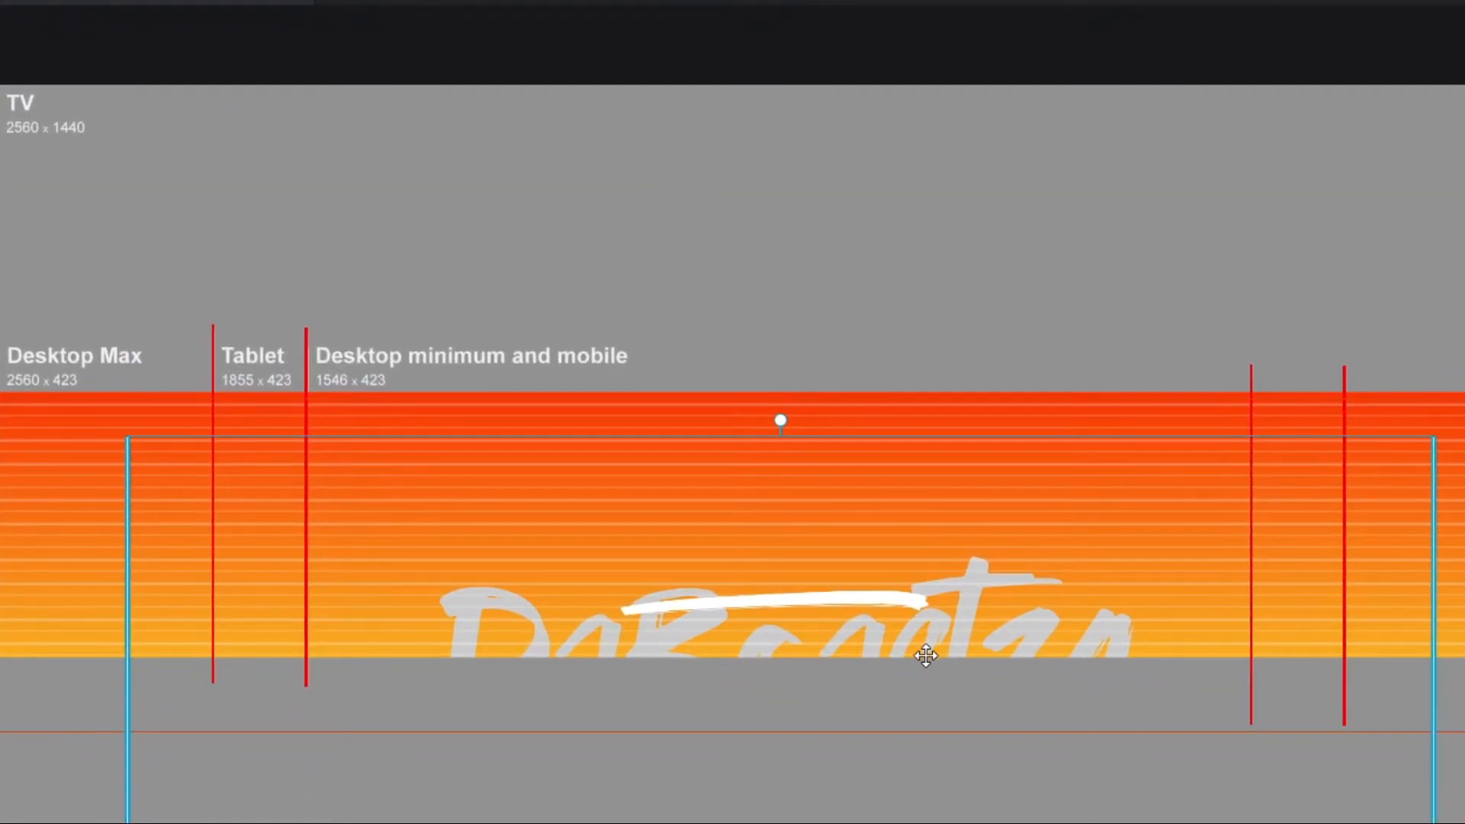
left_click_drag(986, 766, 1016, 605)
mouse_move(1297, 490)
left_mouse_down()
mouse_move(1373, 291)
mouse_move(1356, 143)
mouse_move(1343, 195)
mouse_move(1296, 184)
left_mouse_up()
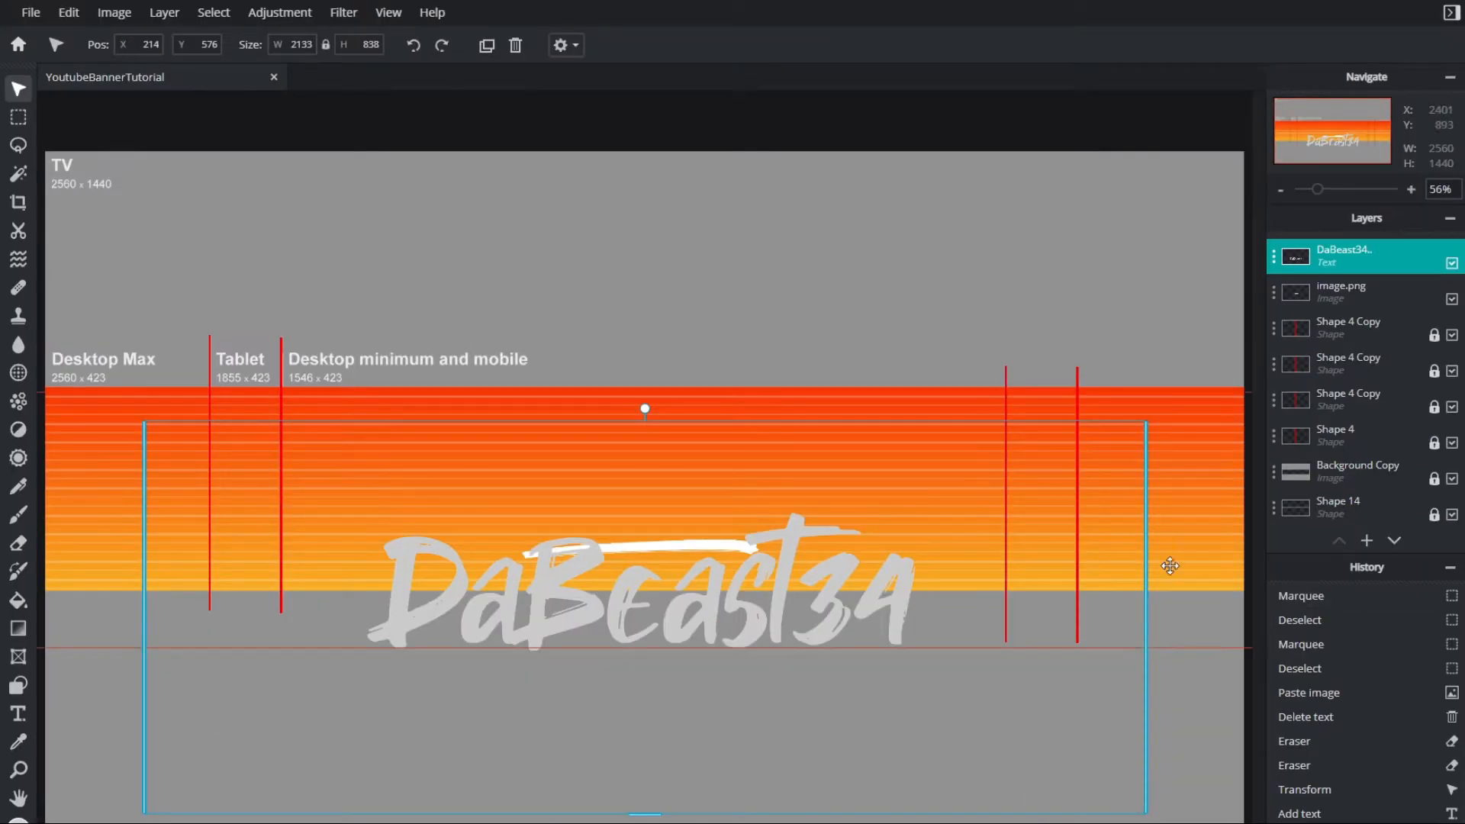
Set the DaBeast34 text's fill to white (#FFFFFF) and move it up into the orange band above the underline
key("t")
left_click(383, 45)
left_click_drag(262, 161, 251, 128)
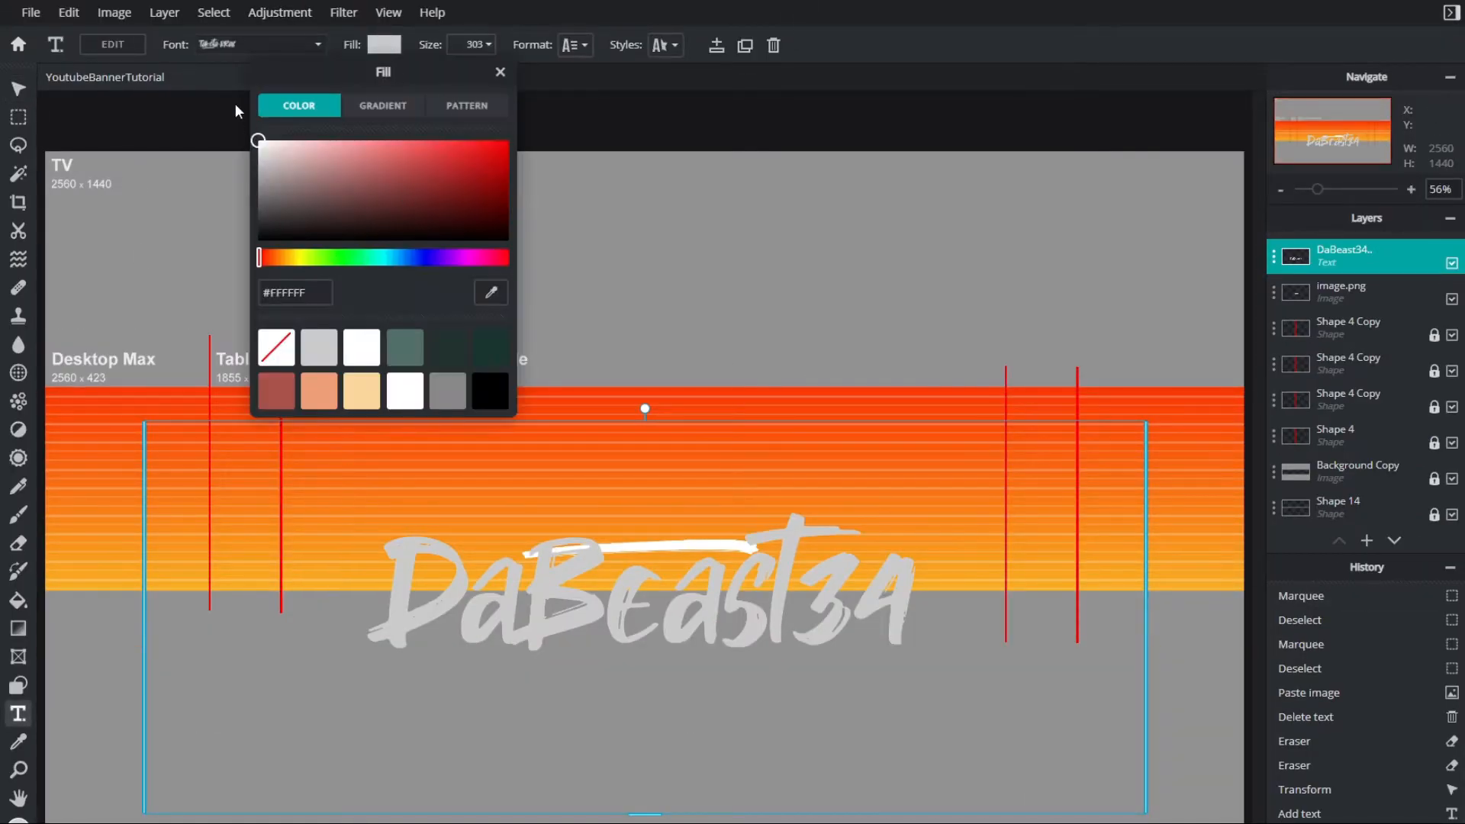
left_click(798, 4)
left_click(19, 88)
left_click_drag(568, 580, 574, 442)
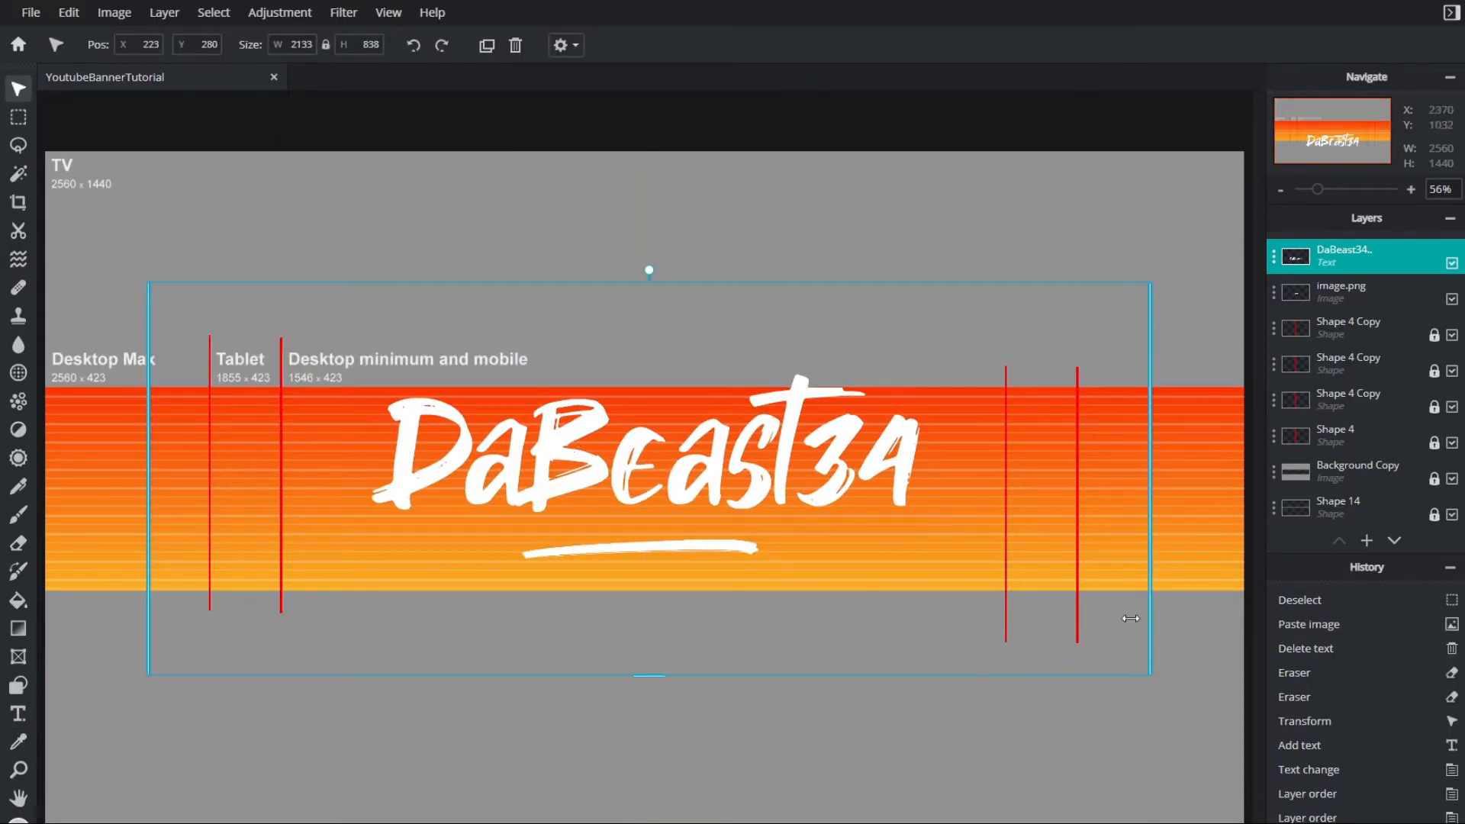
Replace the text with uppercase "DABEAST34", scale it to about 1788 × 705 and position it centrally above the underline
double_click(574, 442)
type("DABEAST34")
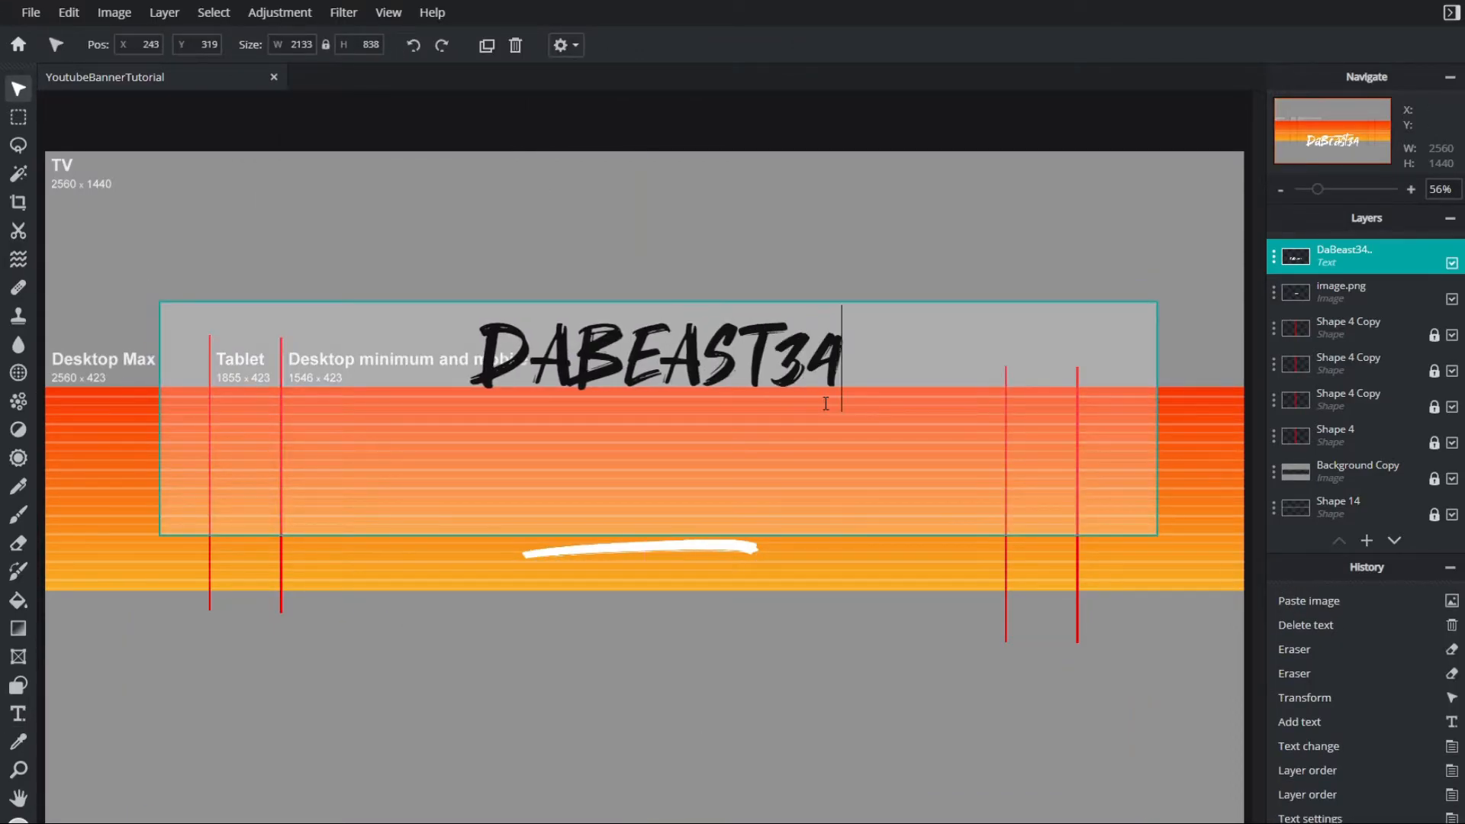
left_click(19, 87)
left_click_drag(659, 694, 674, 632)
mouse_move(690, 469)
left_mouse_down()
mouse_move(693, 498)
mouse_move(703, 485)
left_mouse_up()
left_click_drag(832, 481, 829, 478)
Raise the underline layer above the DABEAST34 text and tilt both slightly clockwise, keeping the underline close beneath the letters
left_click(1353, 296)
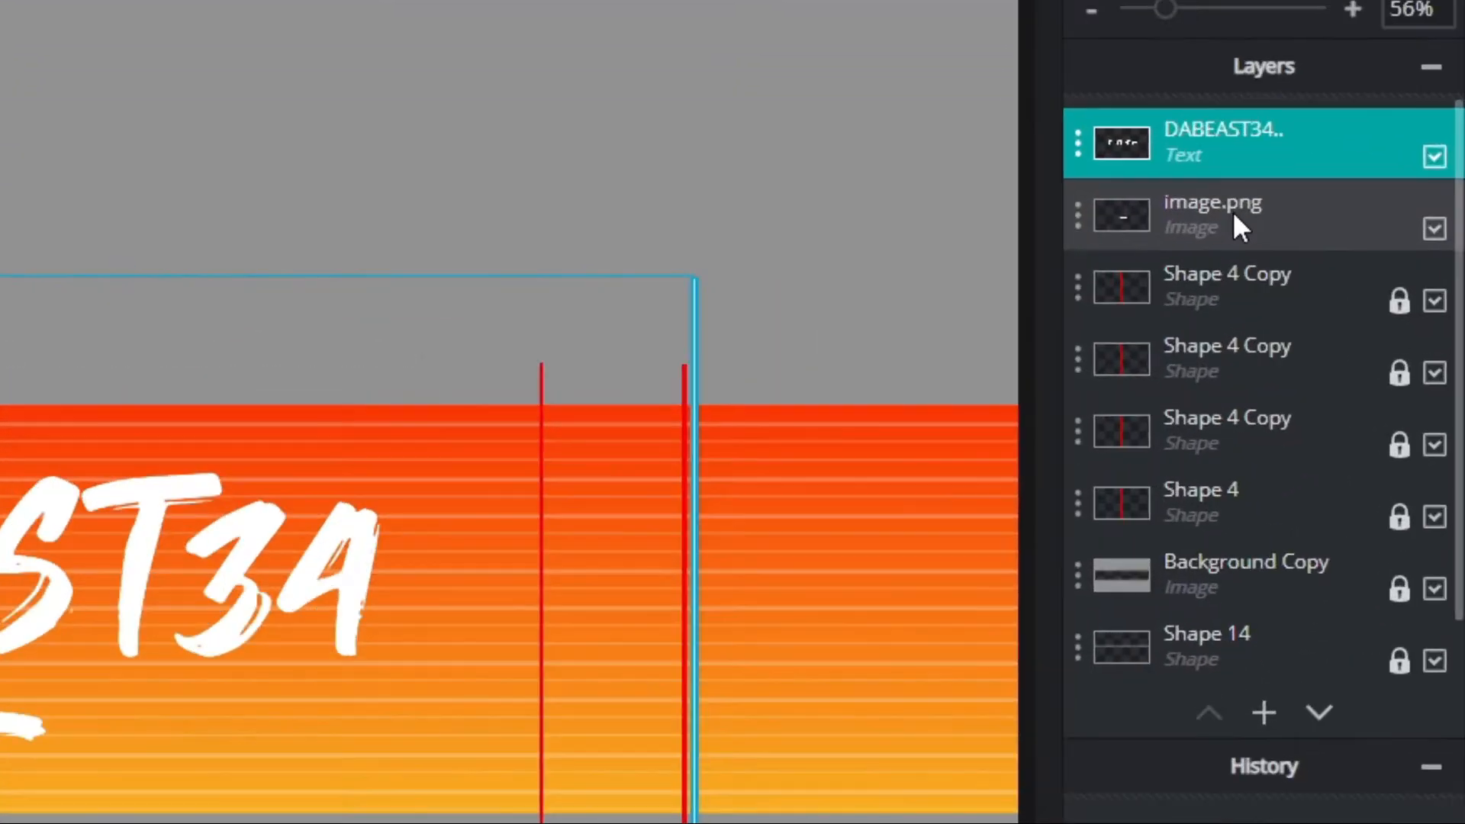
left_click_drag(1284, 189, 1221, 164)
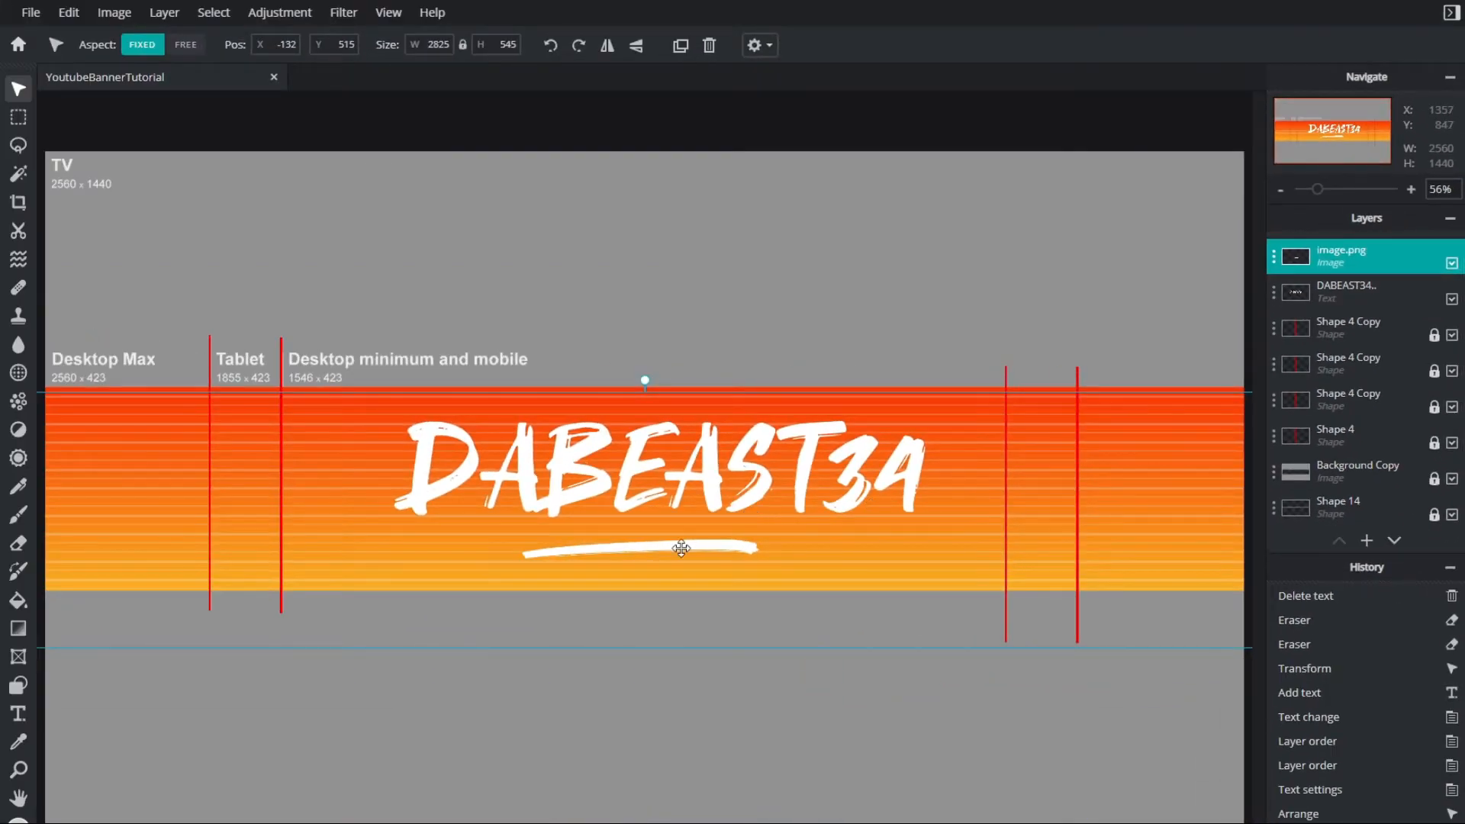
left_click_drag(682, 548, 681, 541)
left_click_drag(645, 374, 660, 371)
left_click_drag(734, 555, 724, 544)
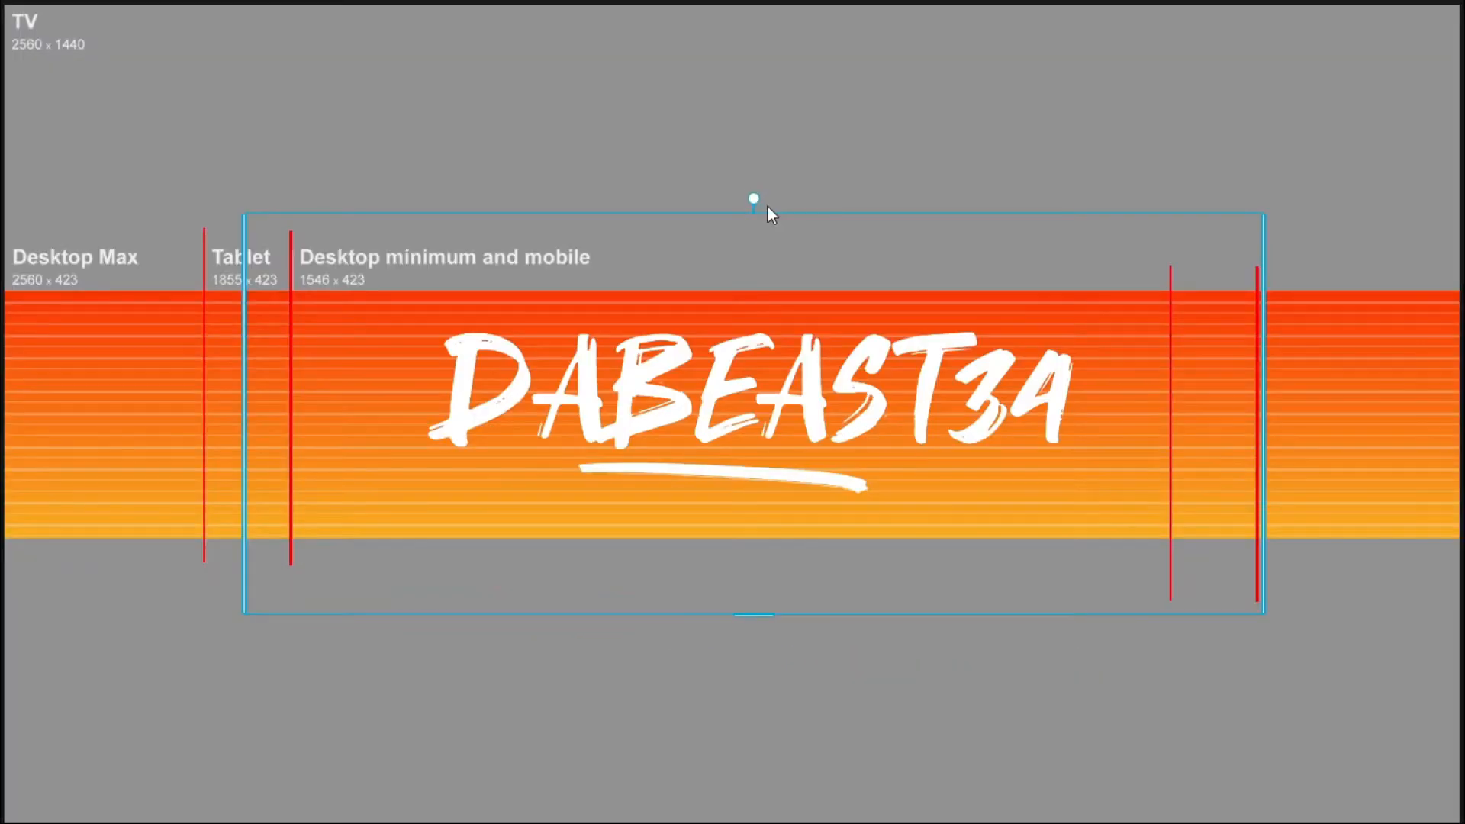
left_click_drag(753, 199, 758, 200)
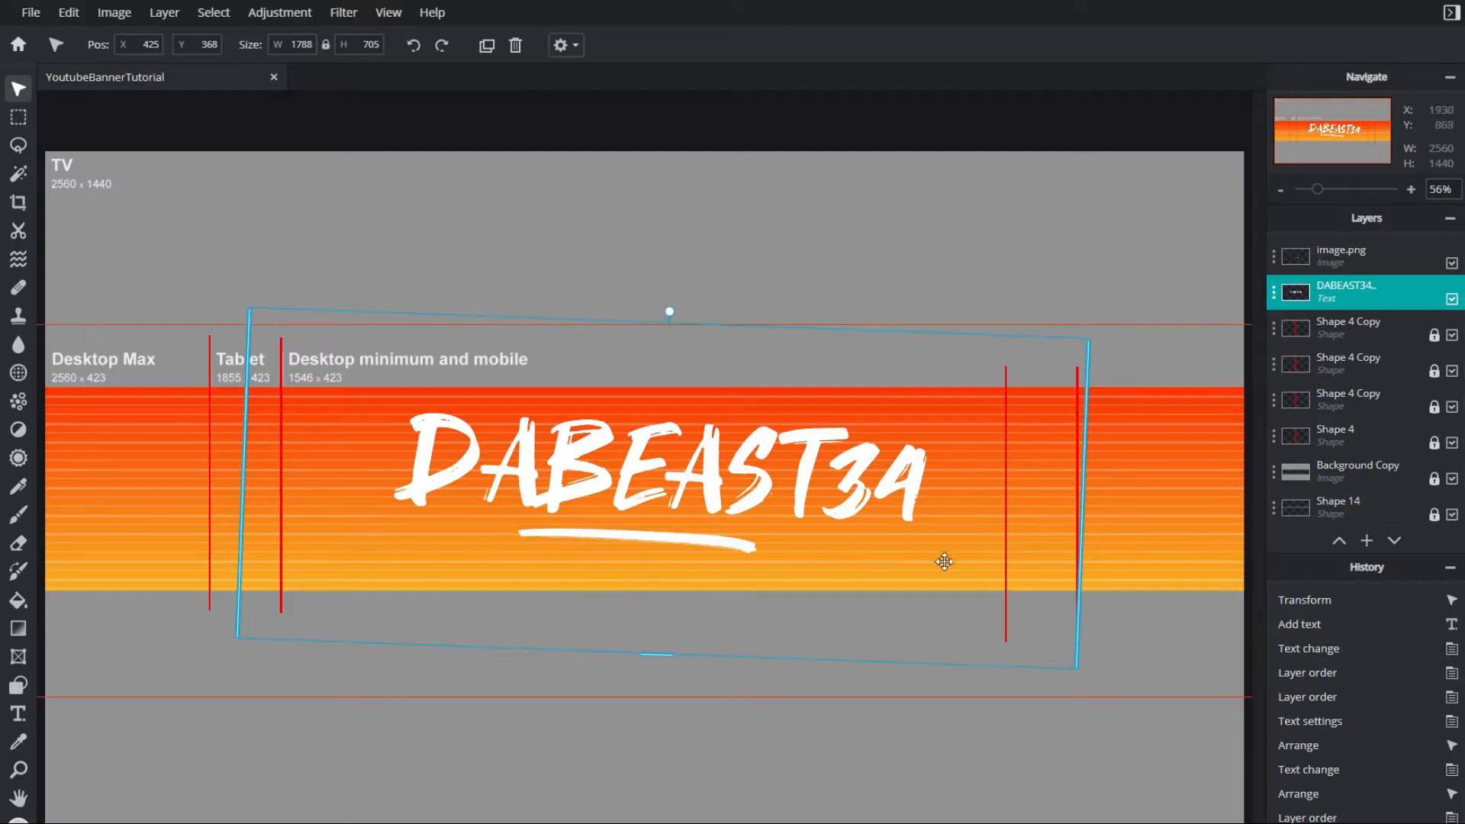
left_click(1255, 567)
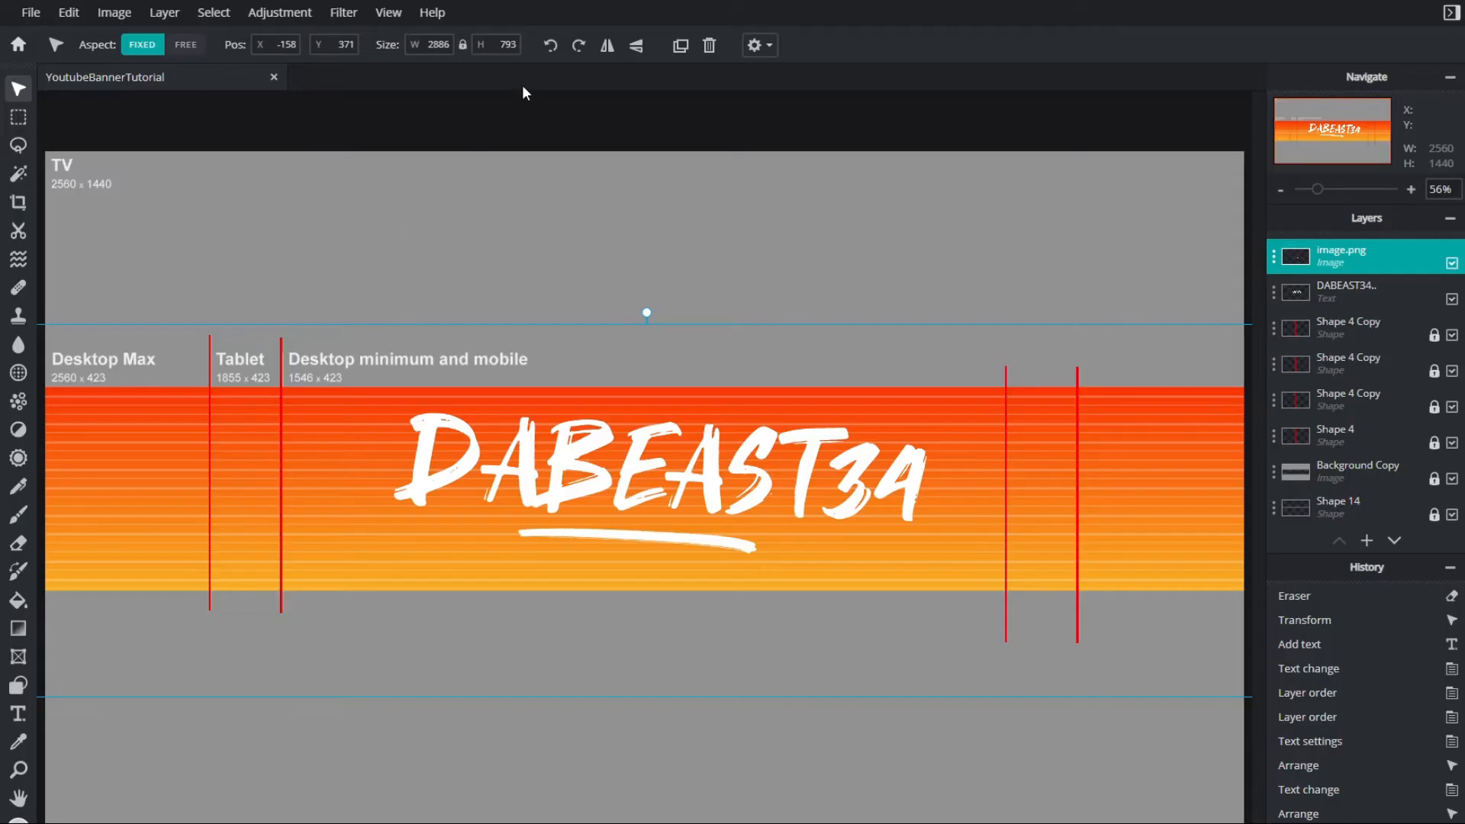
Add another text layer with placeholder text for the social media icons
key("t")
left_click(680, 399)
left_click(1389, 277)
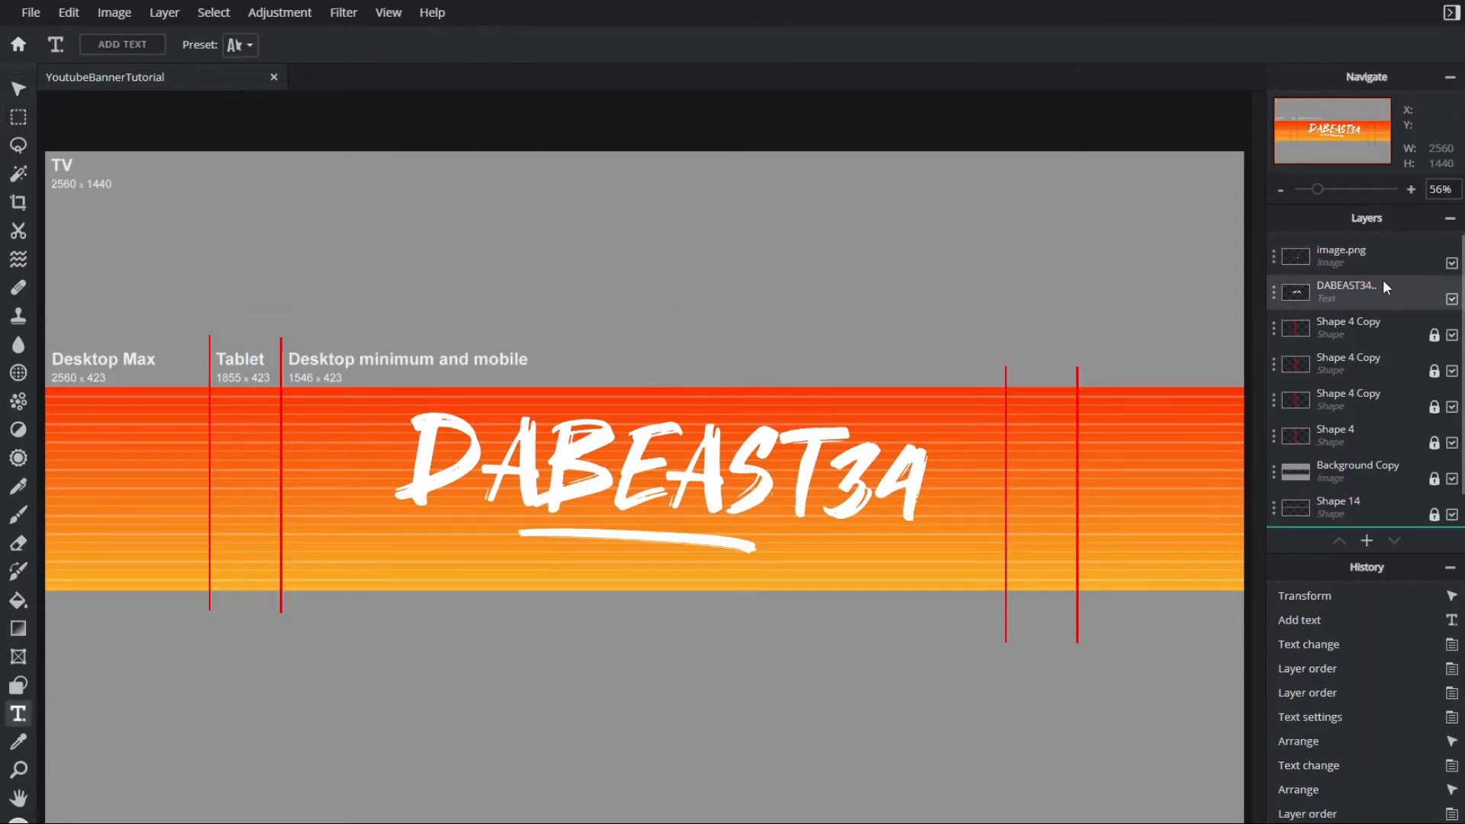
left_click(1373, 258)
left_click(574, 309)
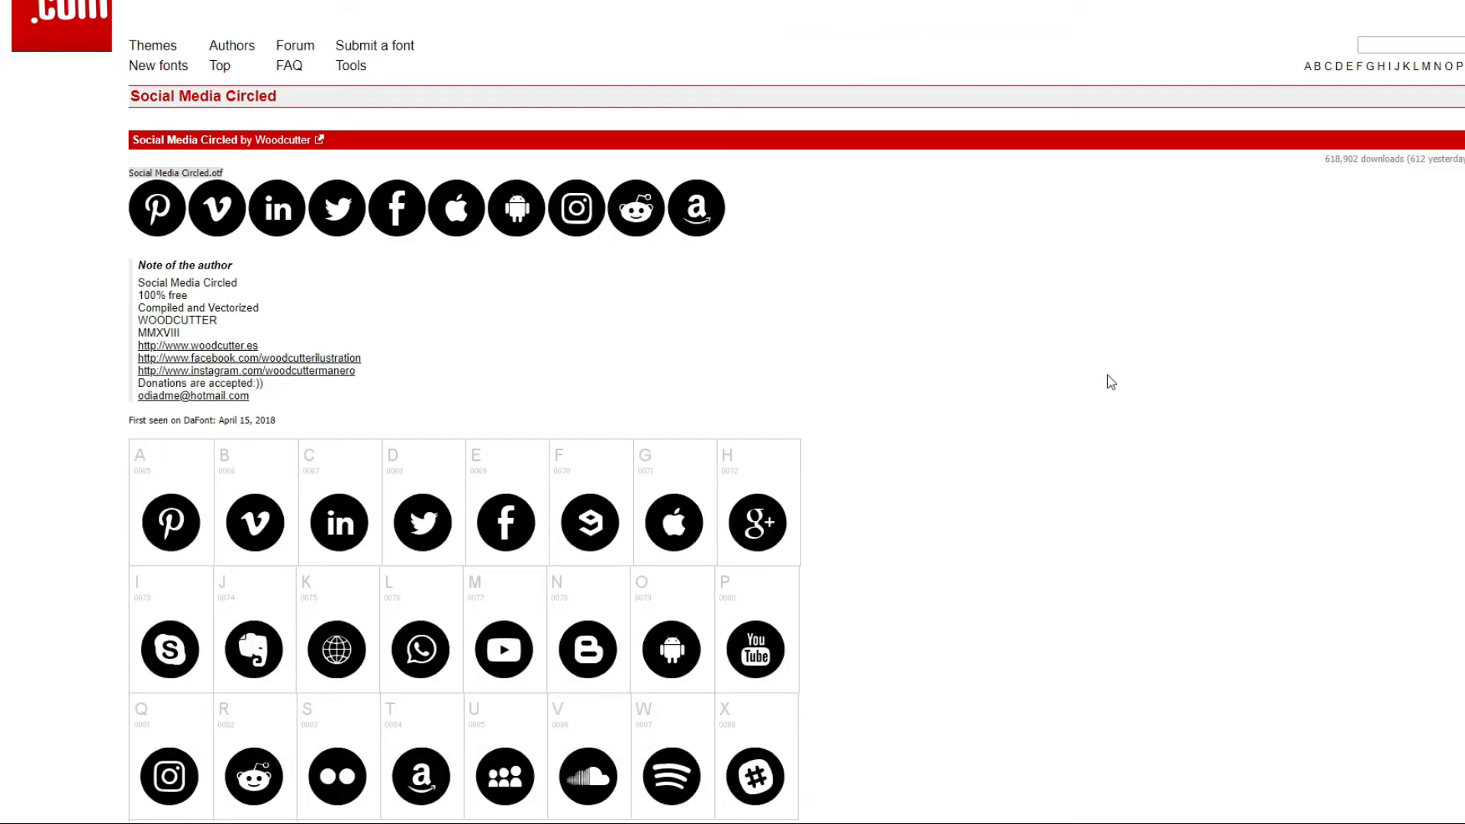
Look through the Social Media Circled character map on DaFont to see which characters produce which icons
scroll(1107, 375, "down", 5)
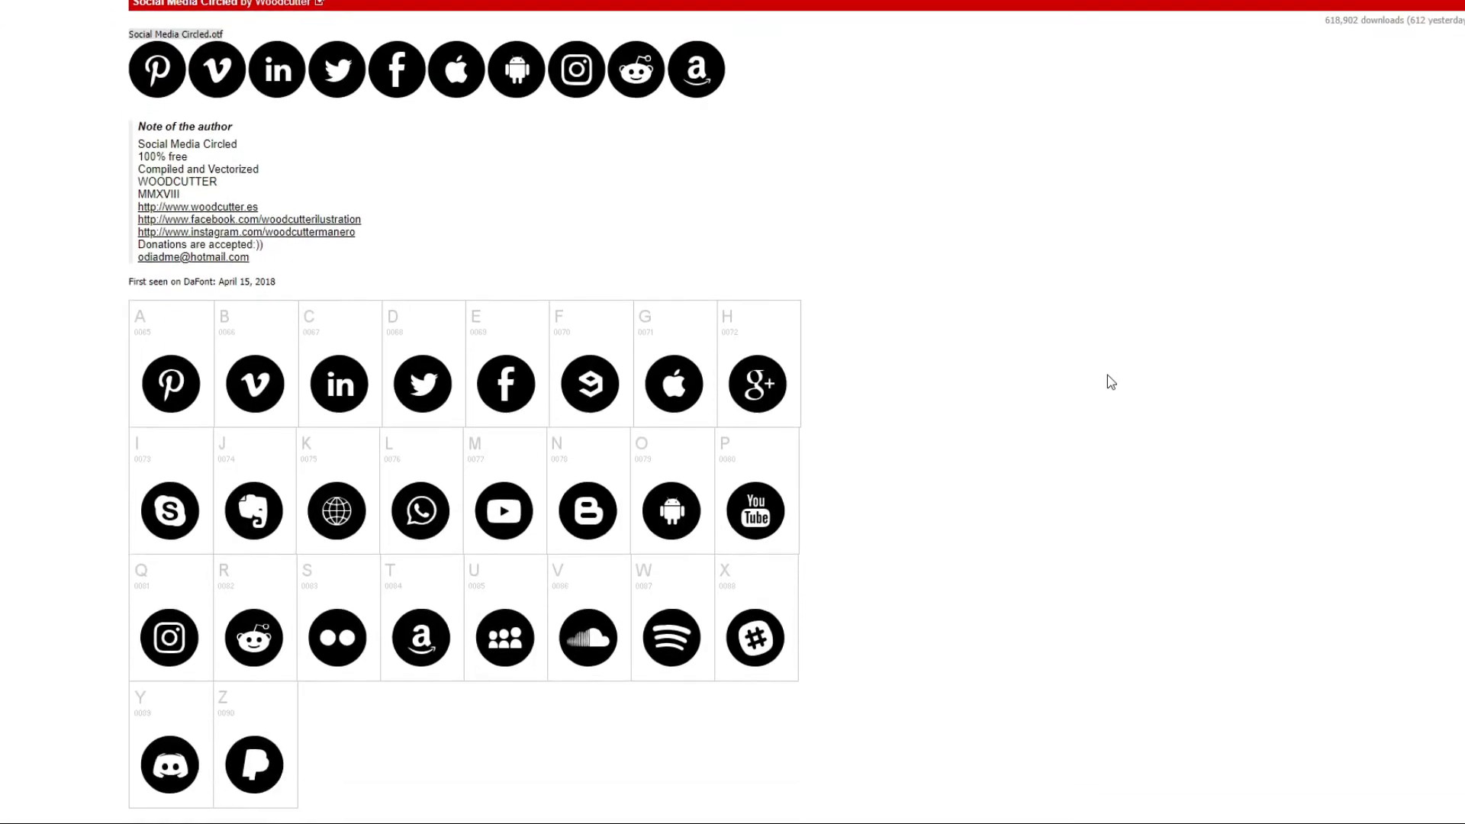
scroll(476, 183, "up", 1)
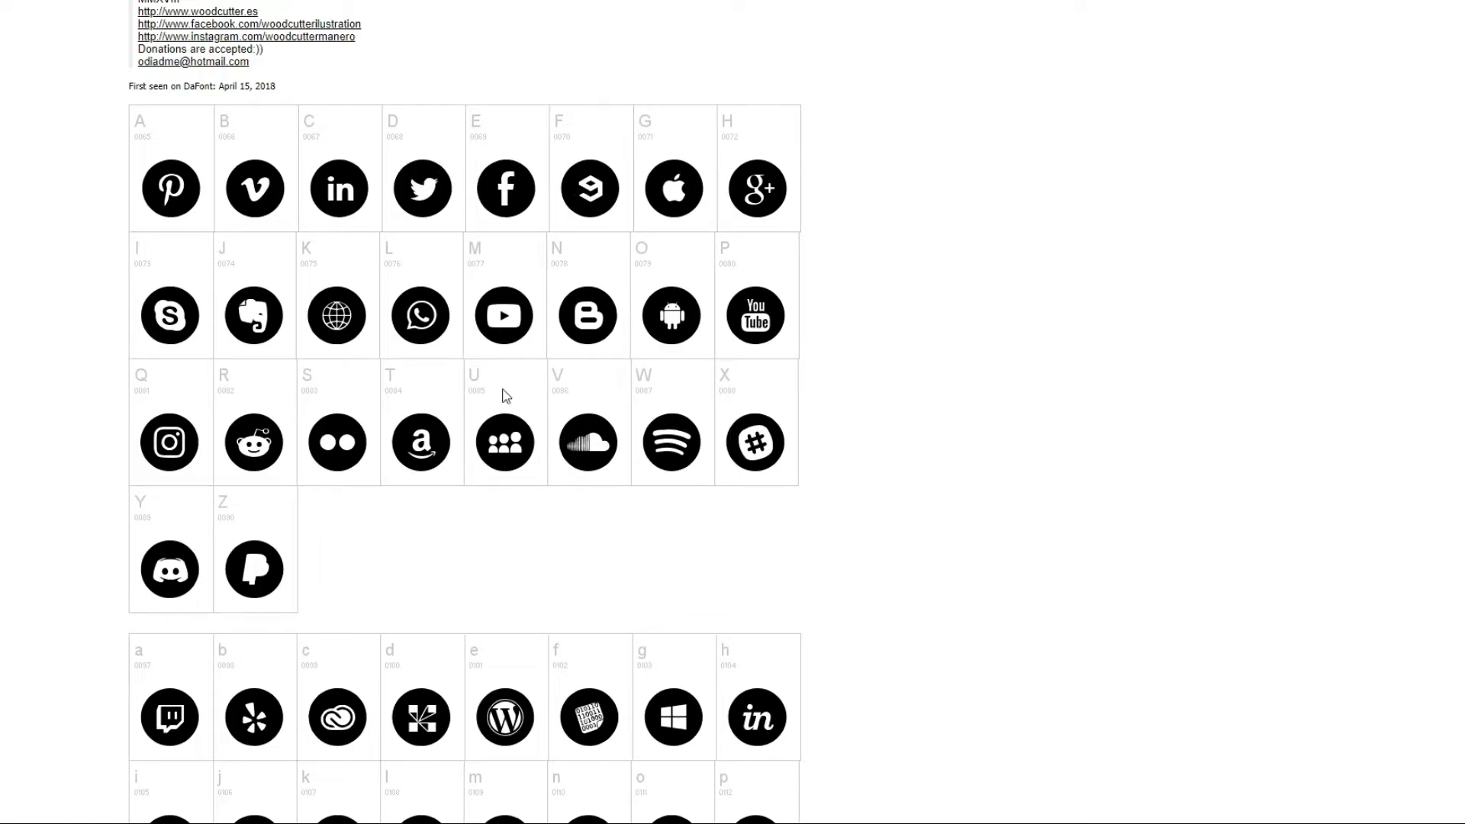
scroll(523, 414, "up", 1)
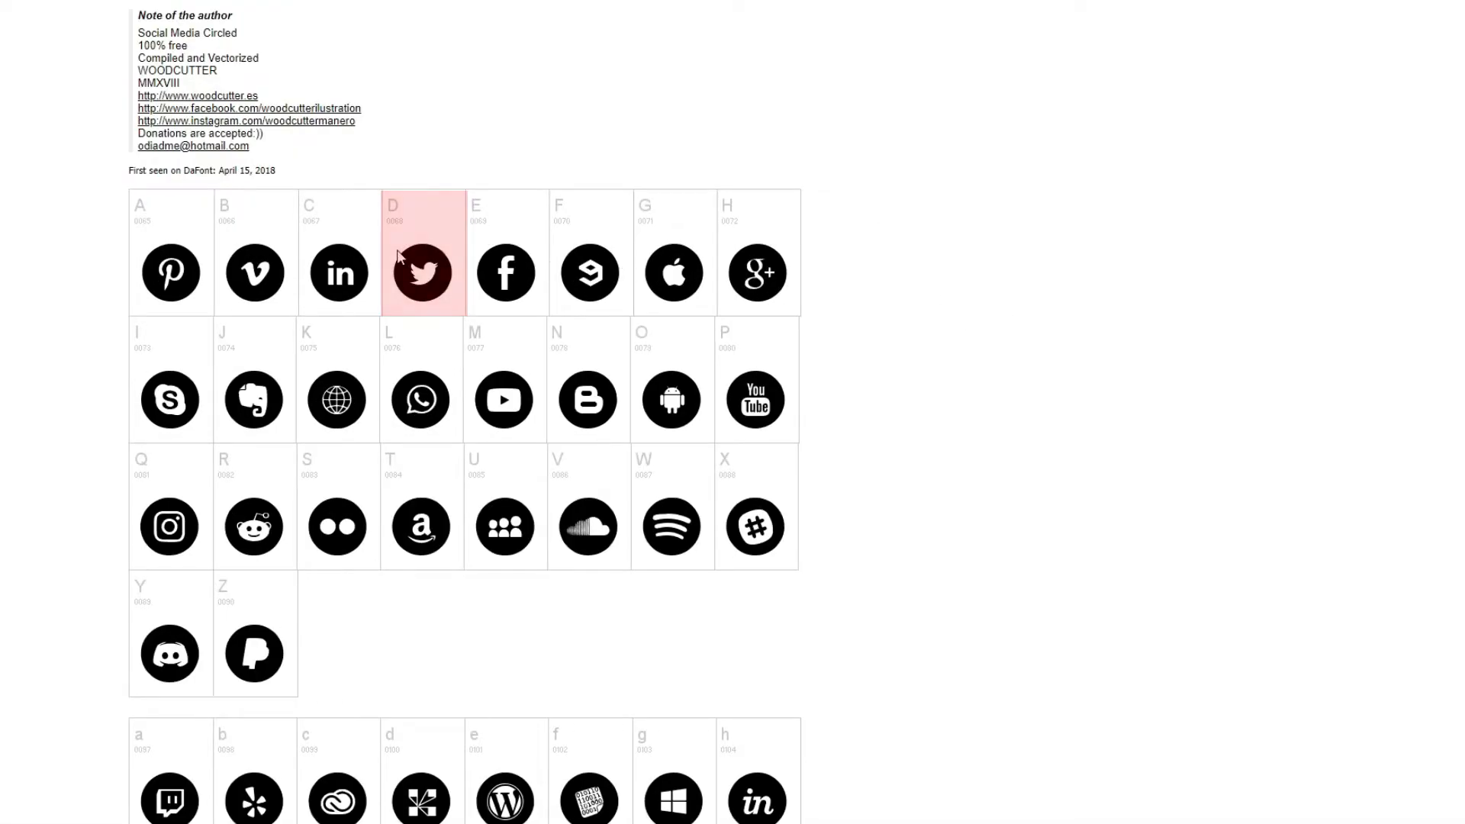
scroll(509, 392, "down", 4)
scroll(206, 269, "down", 3)
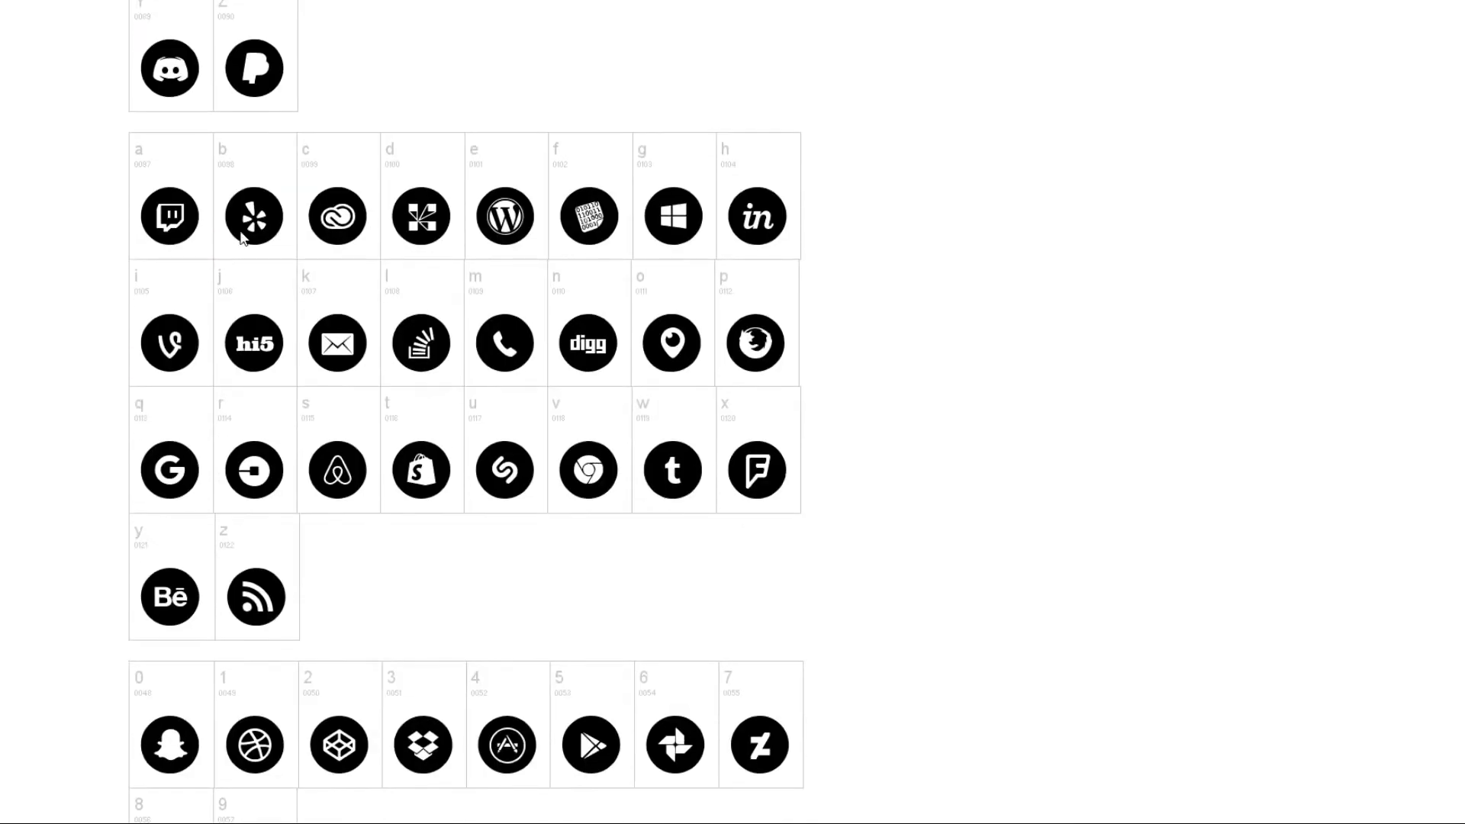
scroll(685, 385, "up", 5)
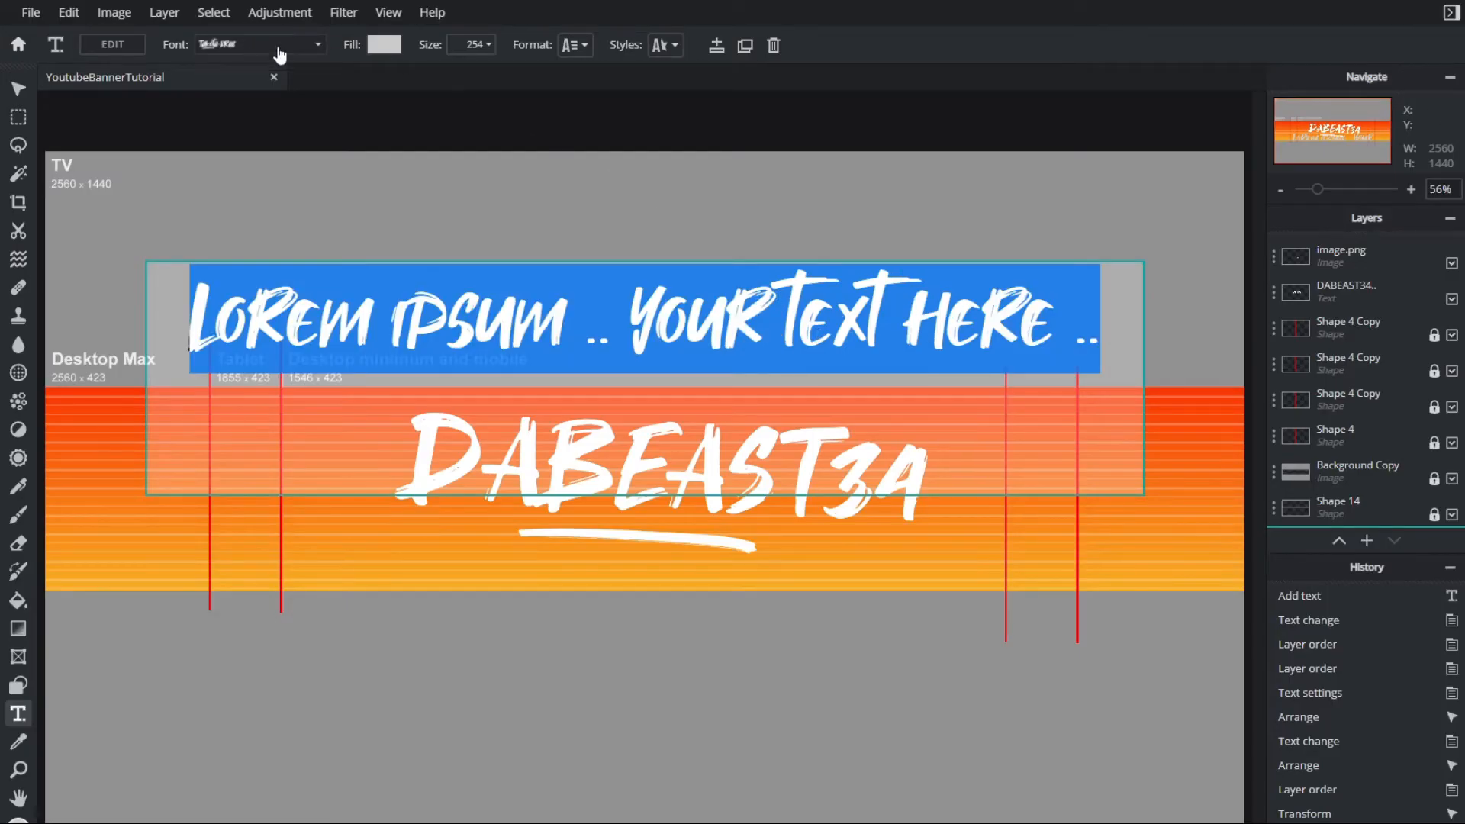
Set the new text layer's font to the circled social media icon font
left_click(279, 49)
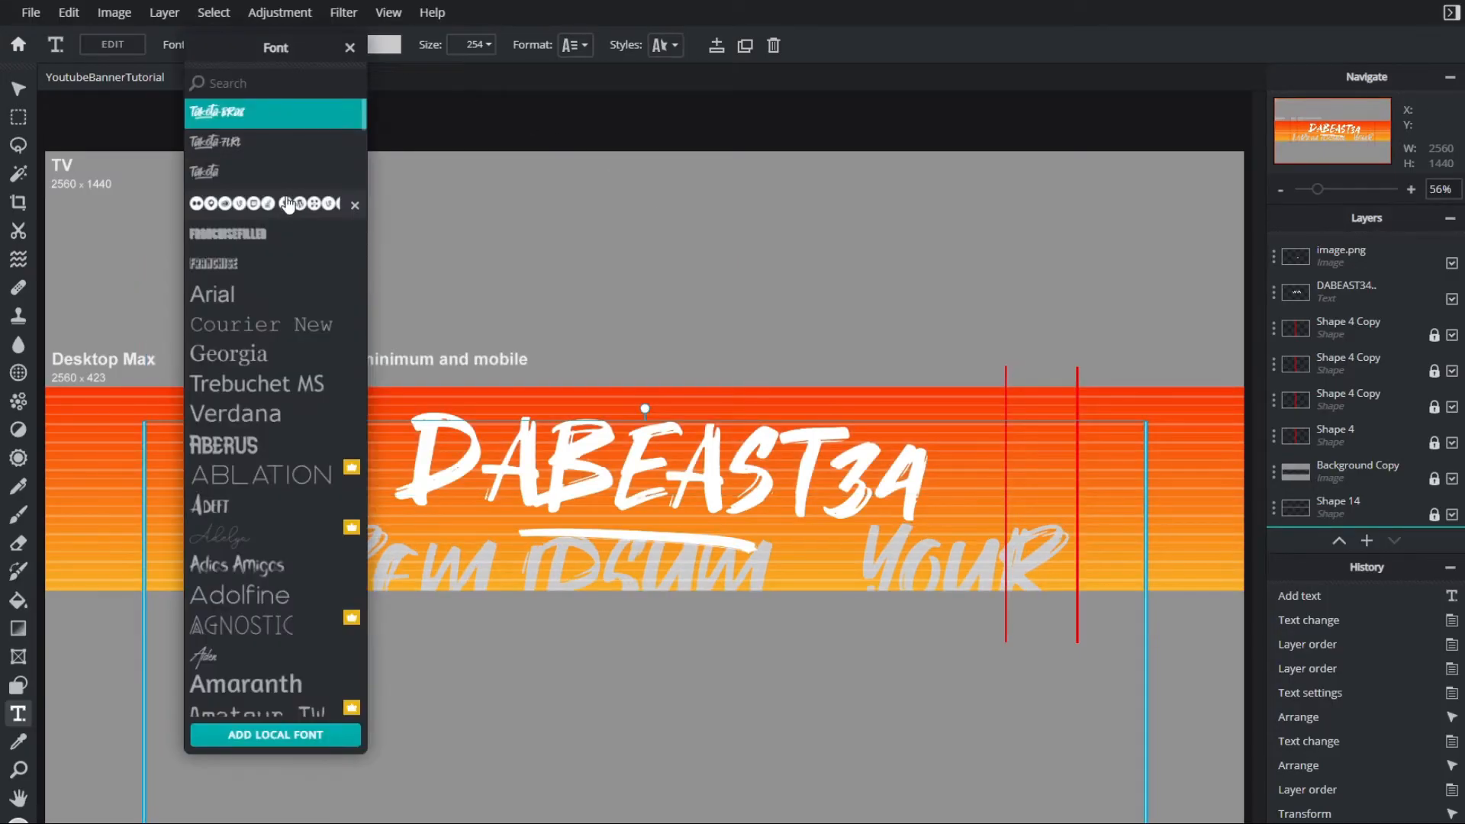
left_click(293, 204)
scroll(1303, 452, "down", 2)
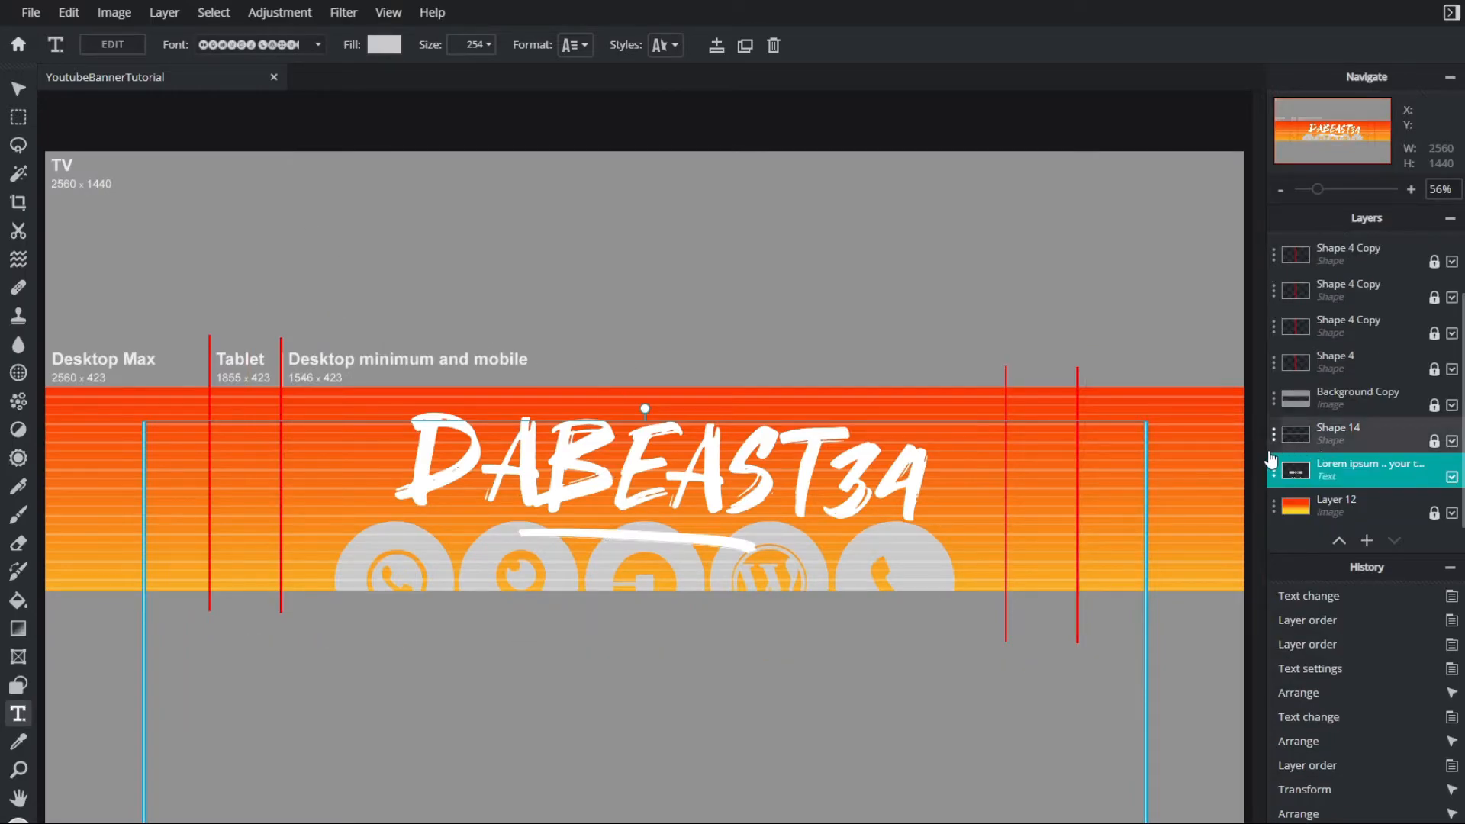
Raise the icon text layer to the top and replace its placeholder text with the Twitter, Instagram and Twitch icon characters "DQa"
left_click_drag(1274, 468, 1347, 422)
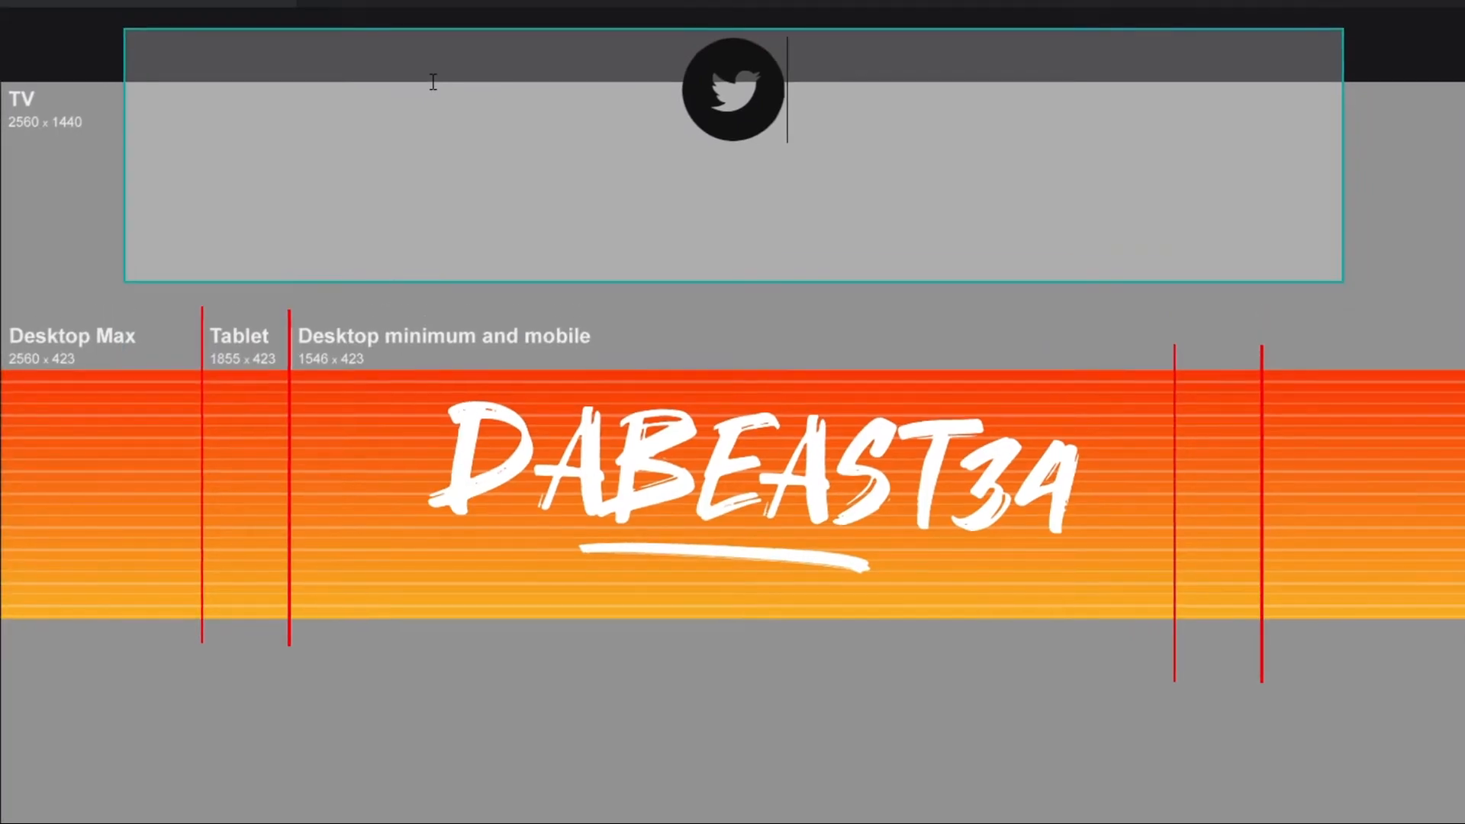
type("xc")
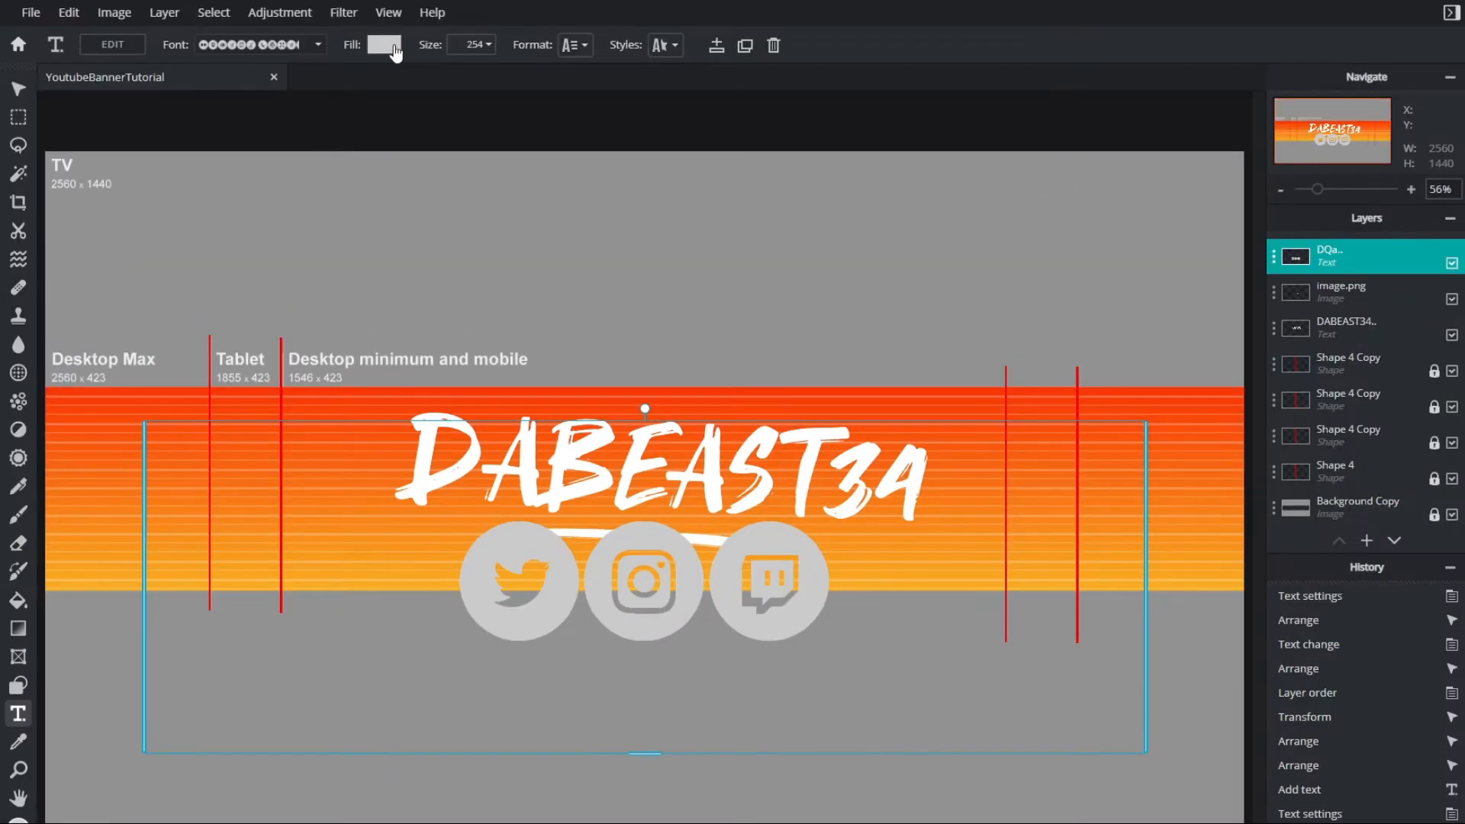
Set the fill colour of the social media icon text to white
left_click(383, 44)
left_click(362, 347)
left_click(659, 8)
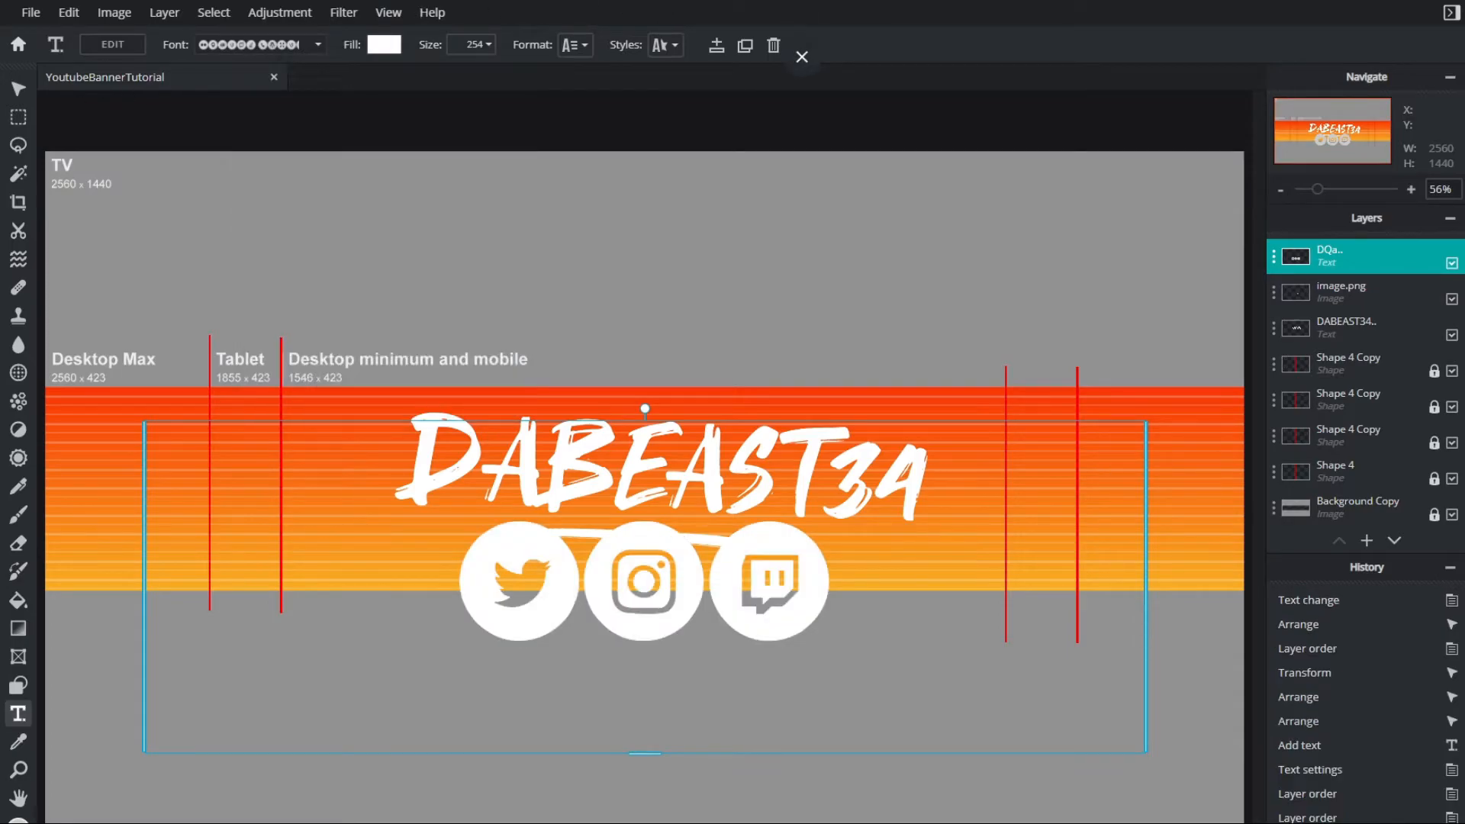
Scale the social media icon text down to 398 × 134 and centre it just below the underline at X 1081, Y 834
left_click(18, 89)
left_click_drag(640, 751, 651, 565)
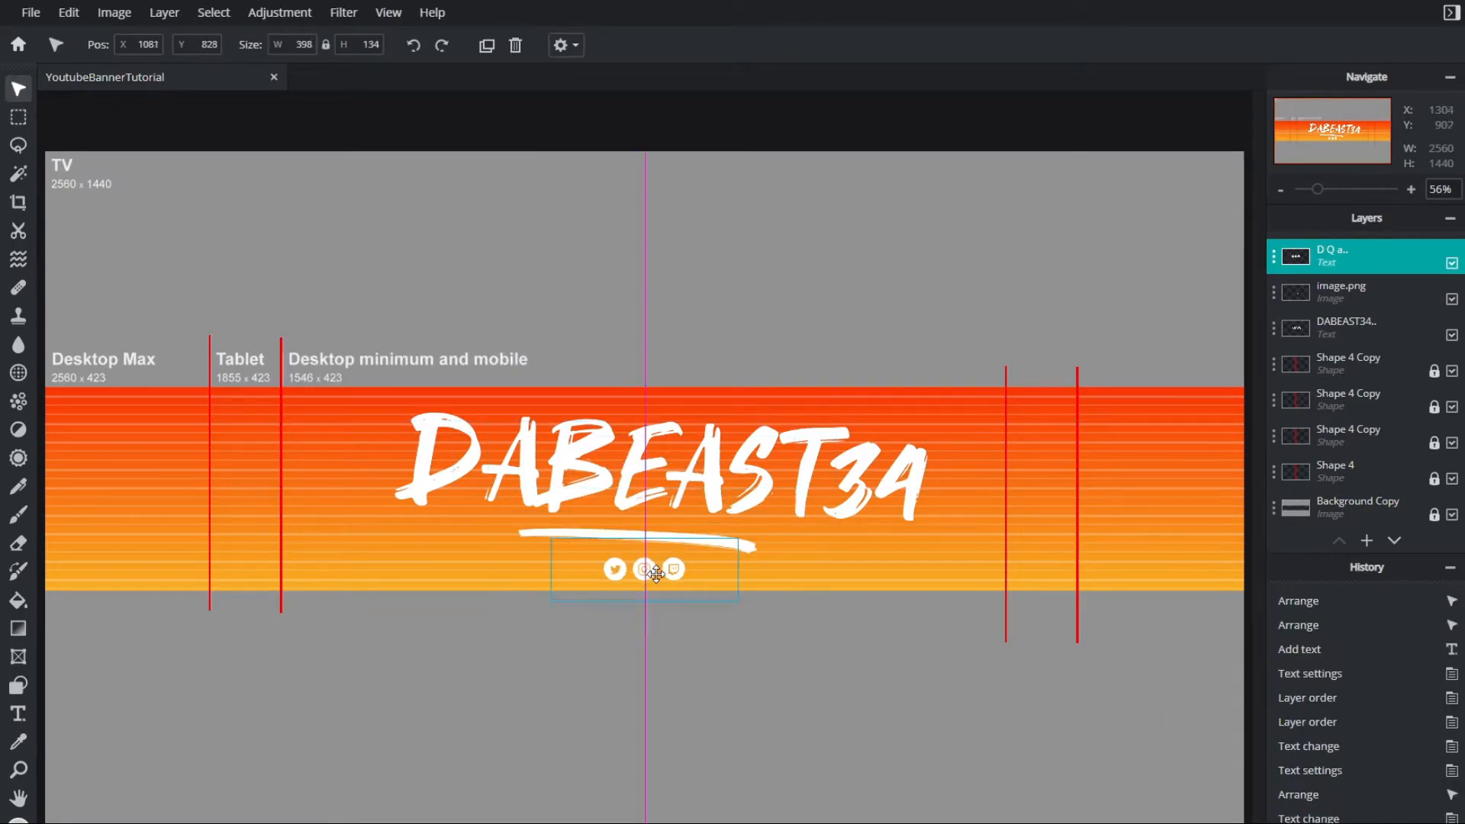
left_click_drag(653, 574, 653, 576)
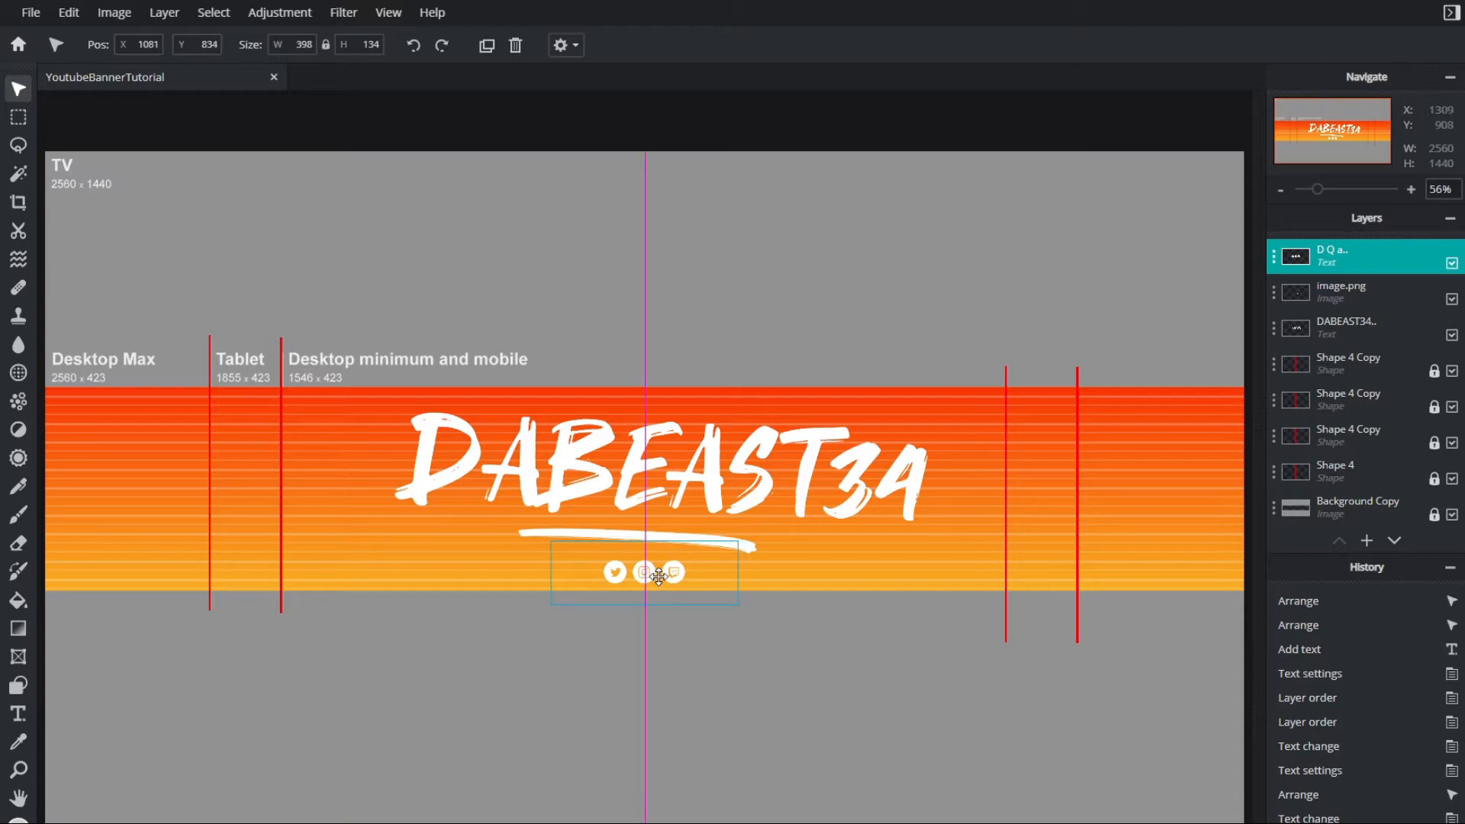
left_click(1033, 654)
Set the social media icon layer's transparency to 90
left_click(1373, 269)
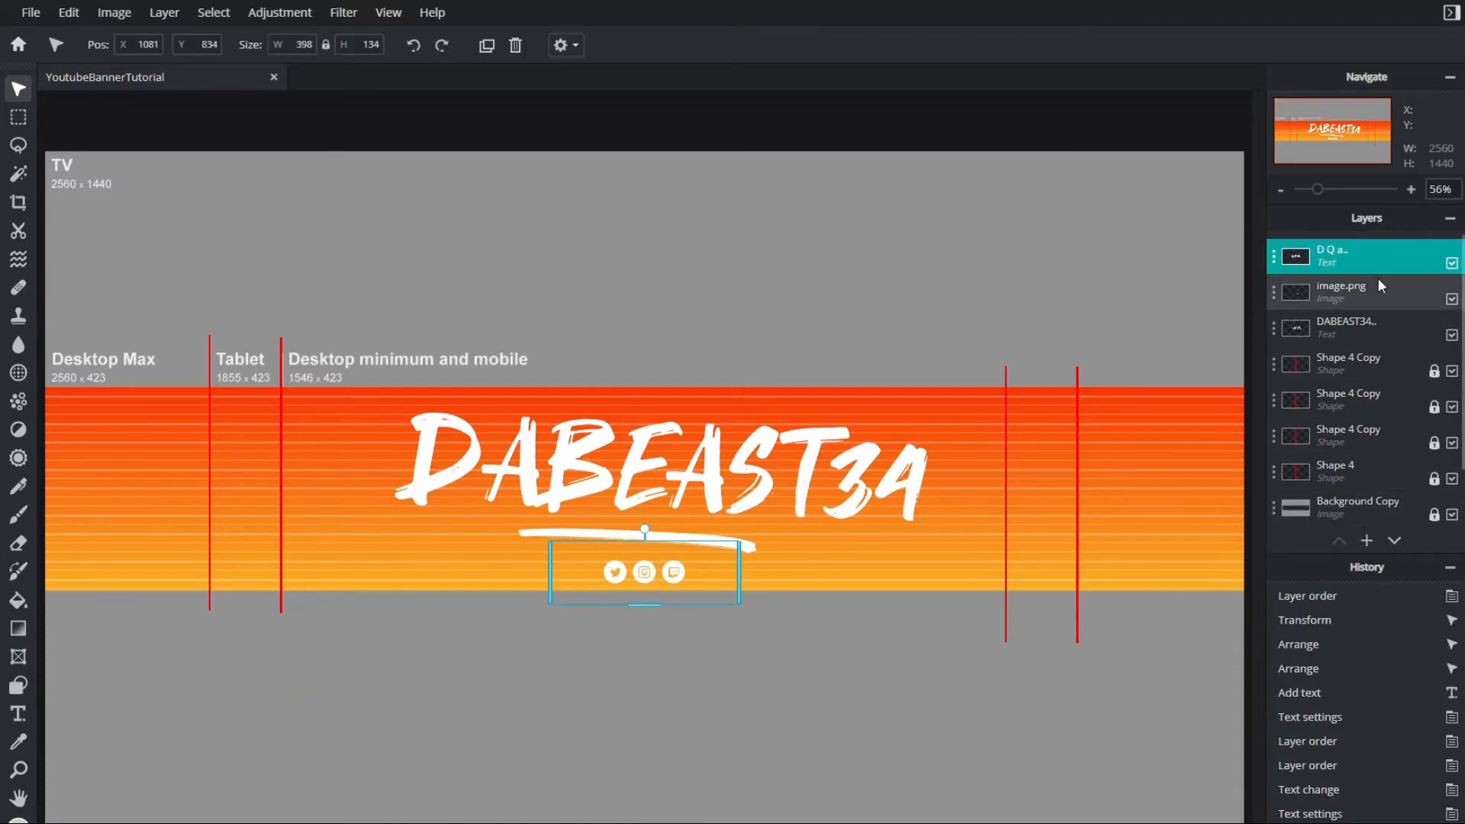
left_click(1376, 278)
left_click_drag(1265, 375, 1257, 375)
left_click(1223, 640)
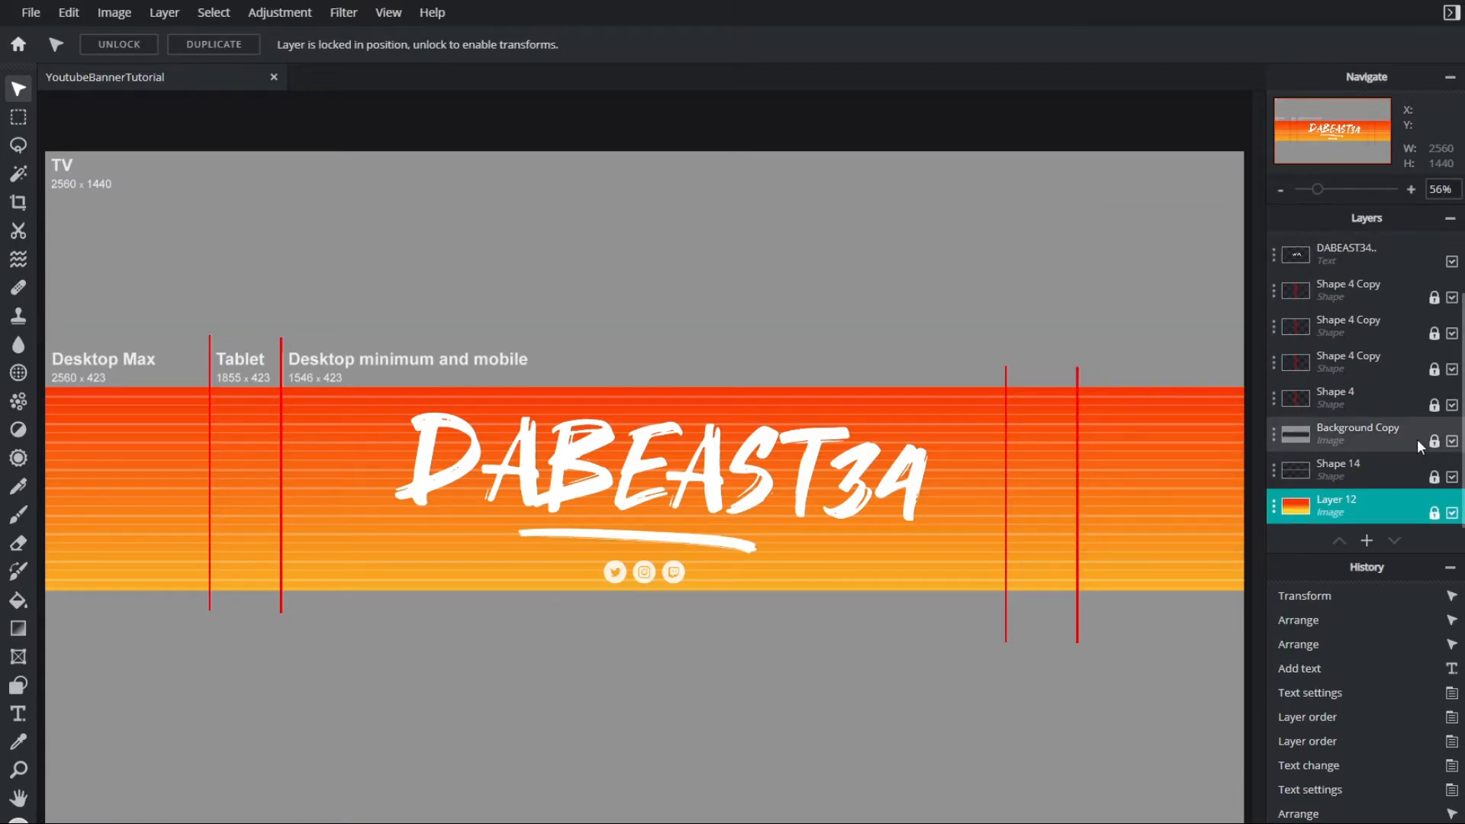
Duplicate the Shape 14 layer that holds the background lines
left_click(1370, 479)
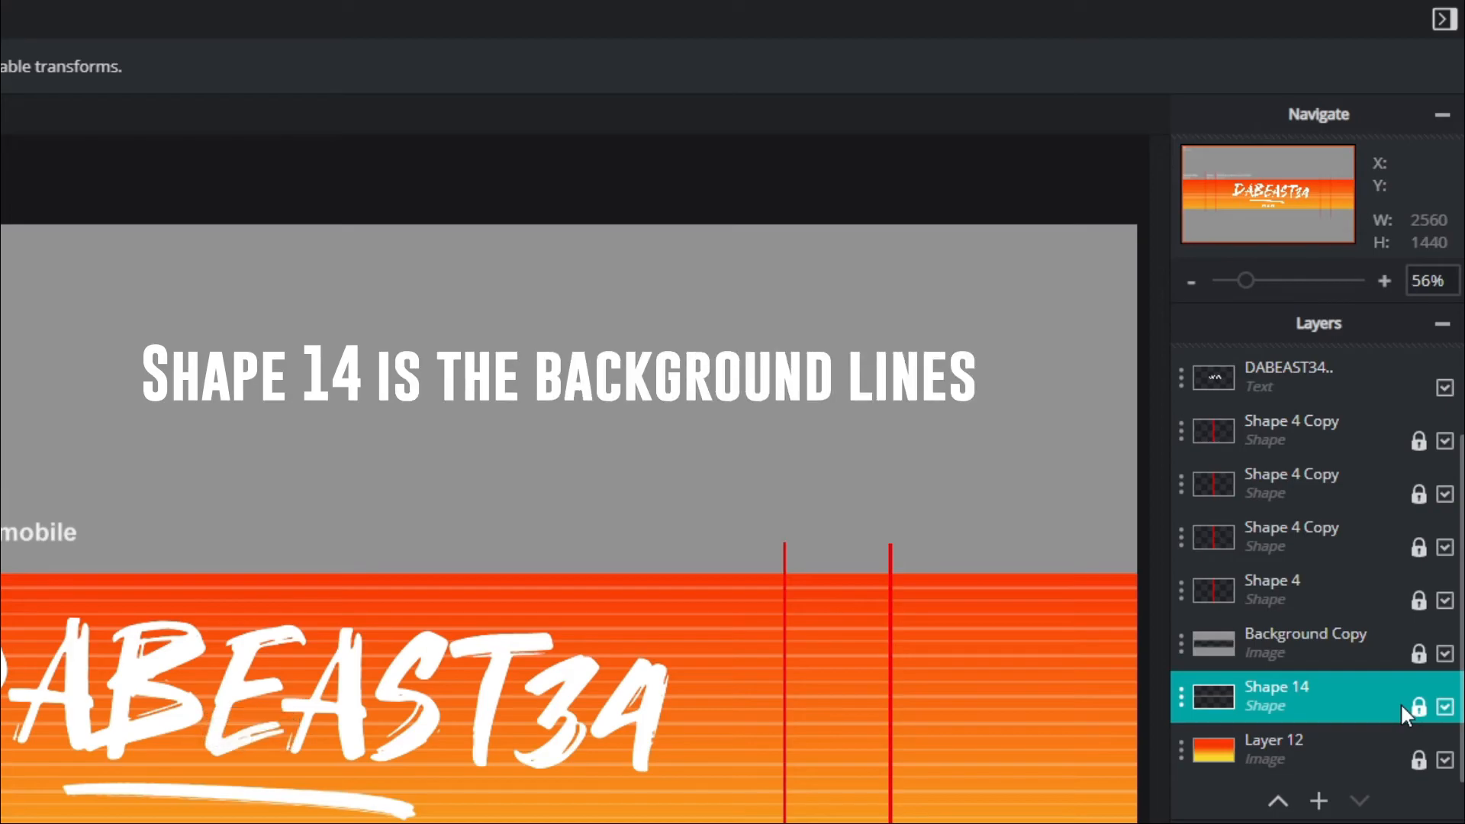
key("ctrl+c")
key("ctrl+v")
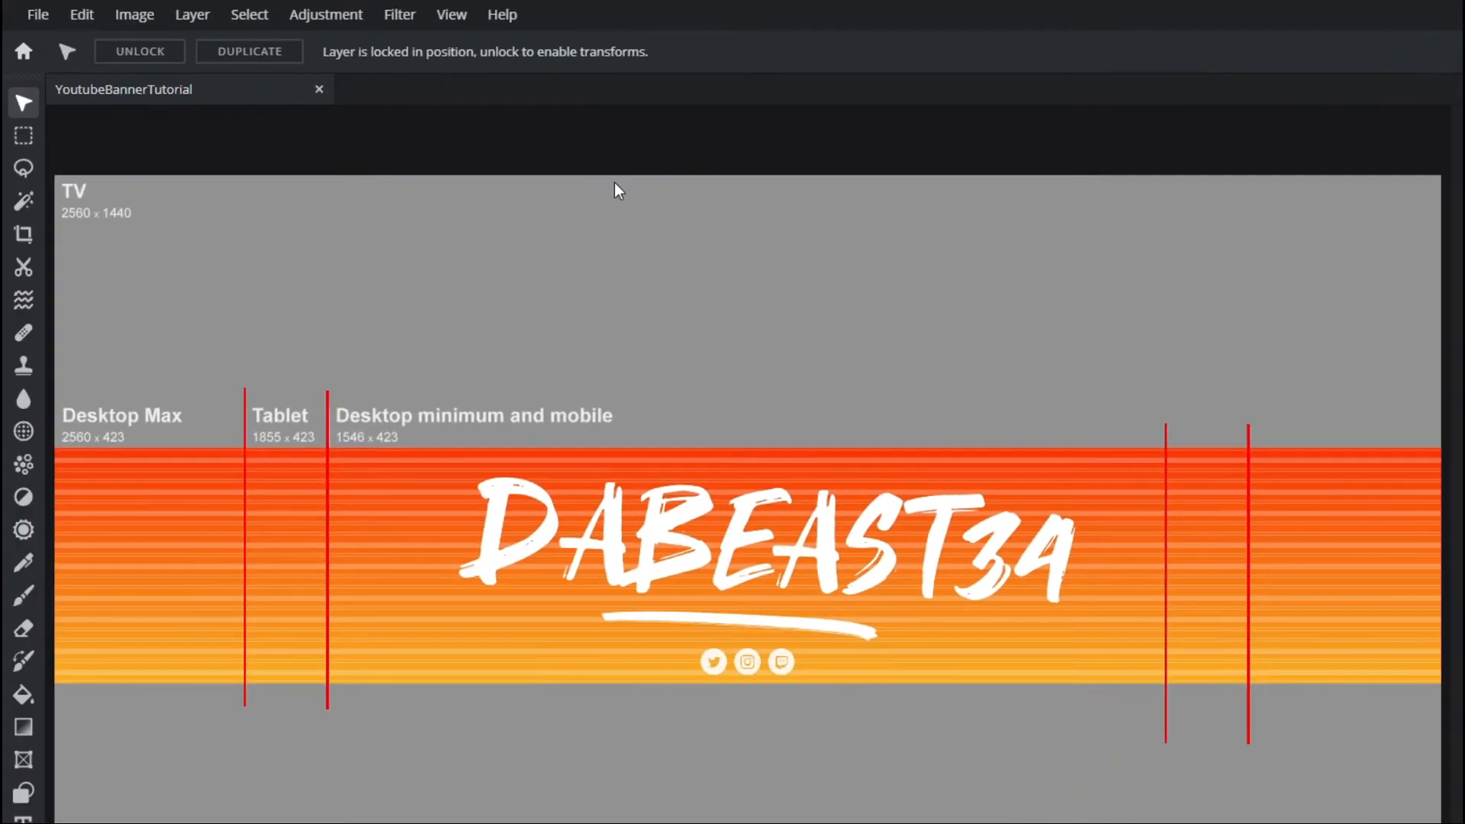
Change the Shape 14 Copy layer's pattern fill to the scattered small white crosses and adjust the pattern's scale
left_click(24, 793)
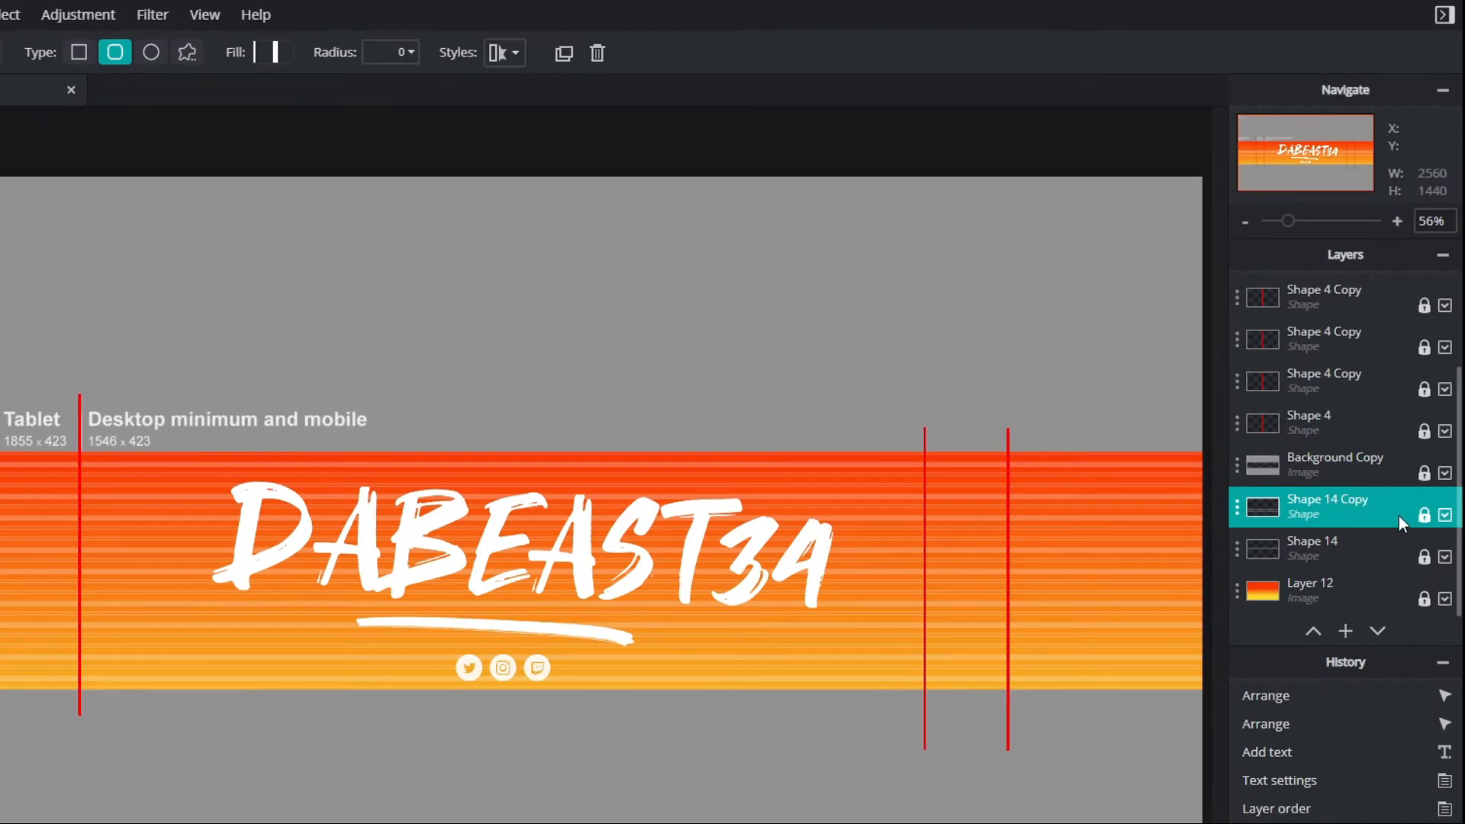
left_click(265, 52)
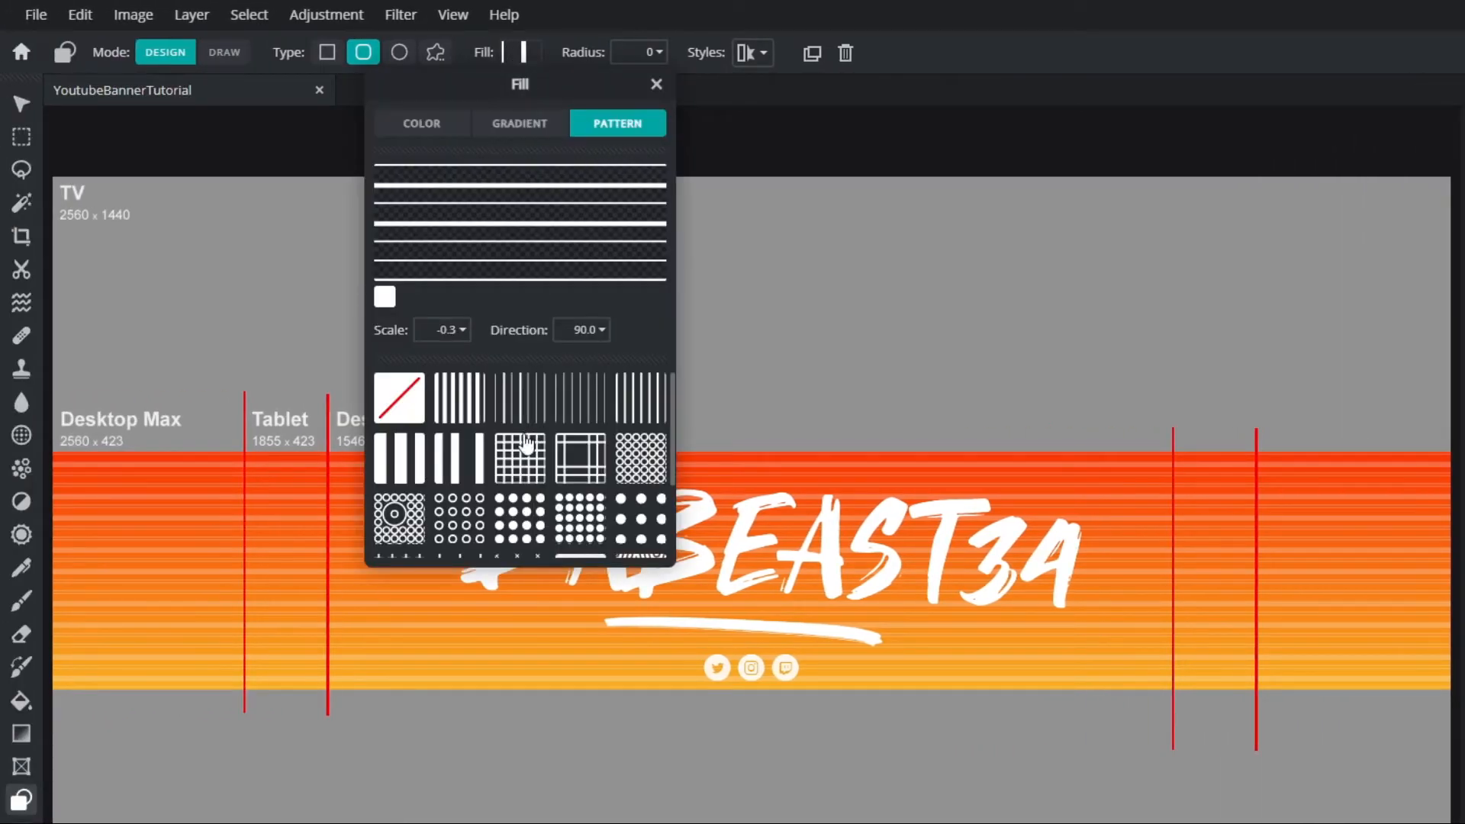
scroll(526, 457, "down", 2)
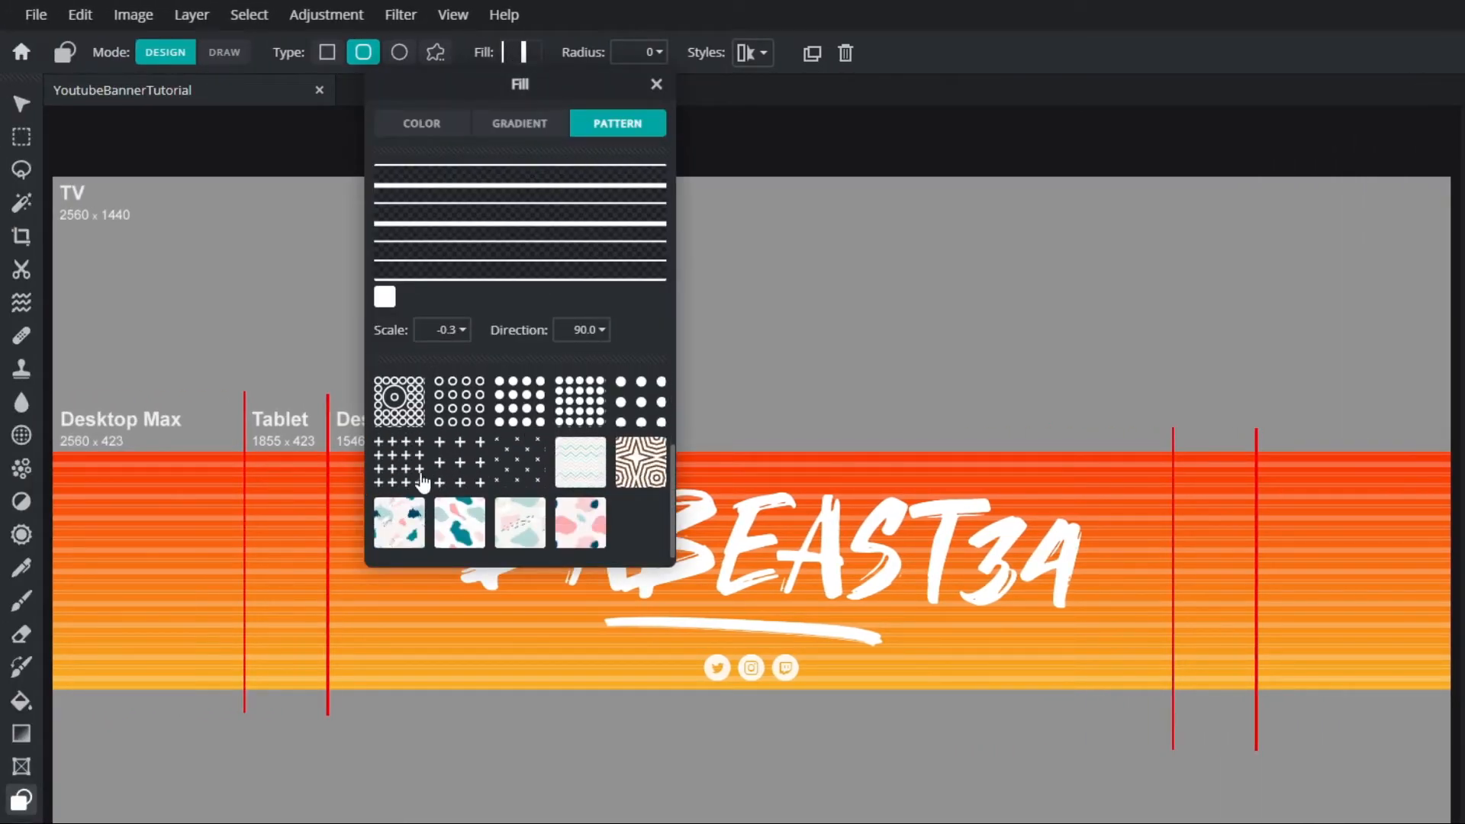
left_click(511, 466)
left_click(462, 330)
mouse_move(376, 363)
left_mouse_down()
mouse_move(390, 365)
mouse_move(377, 365)
left_mouse_up()
left_click(1425, 200)
left_click(1425, 200)
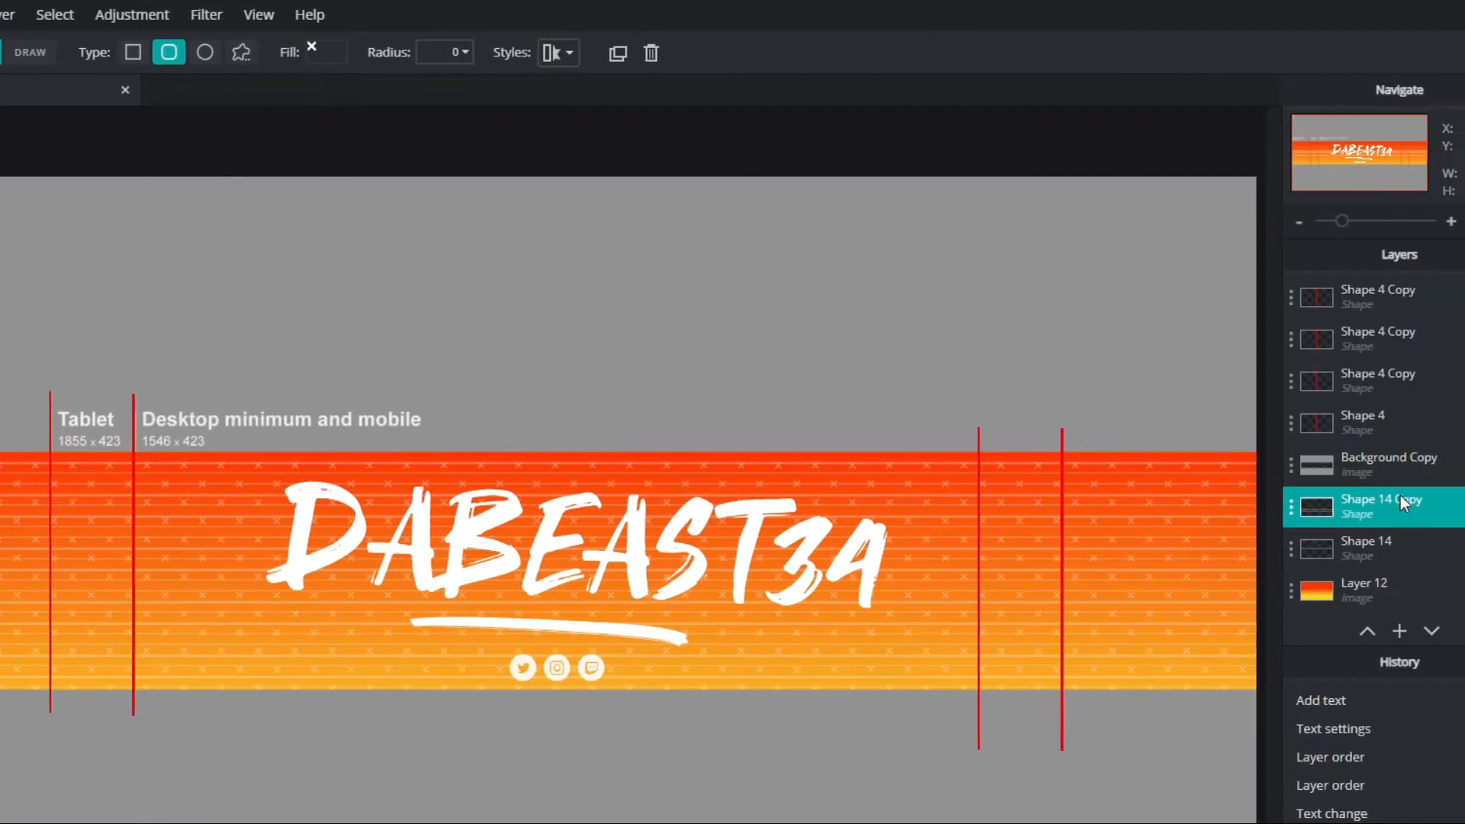
Fade the cross pattern on the Shape 14 Copy layer by lowering its transparency value
left_click(1333, 500)
left_click_drag(1089, 441, 1066, 446)
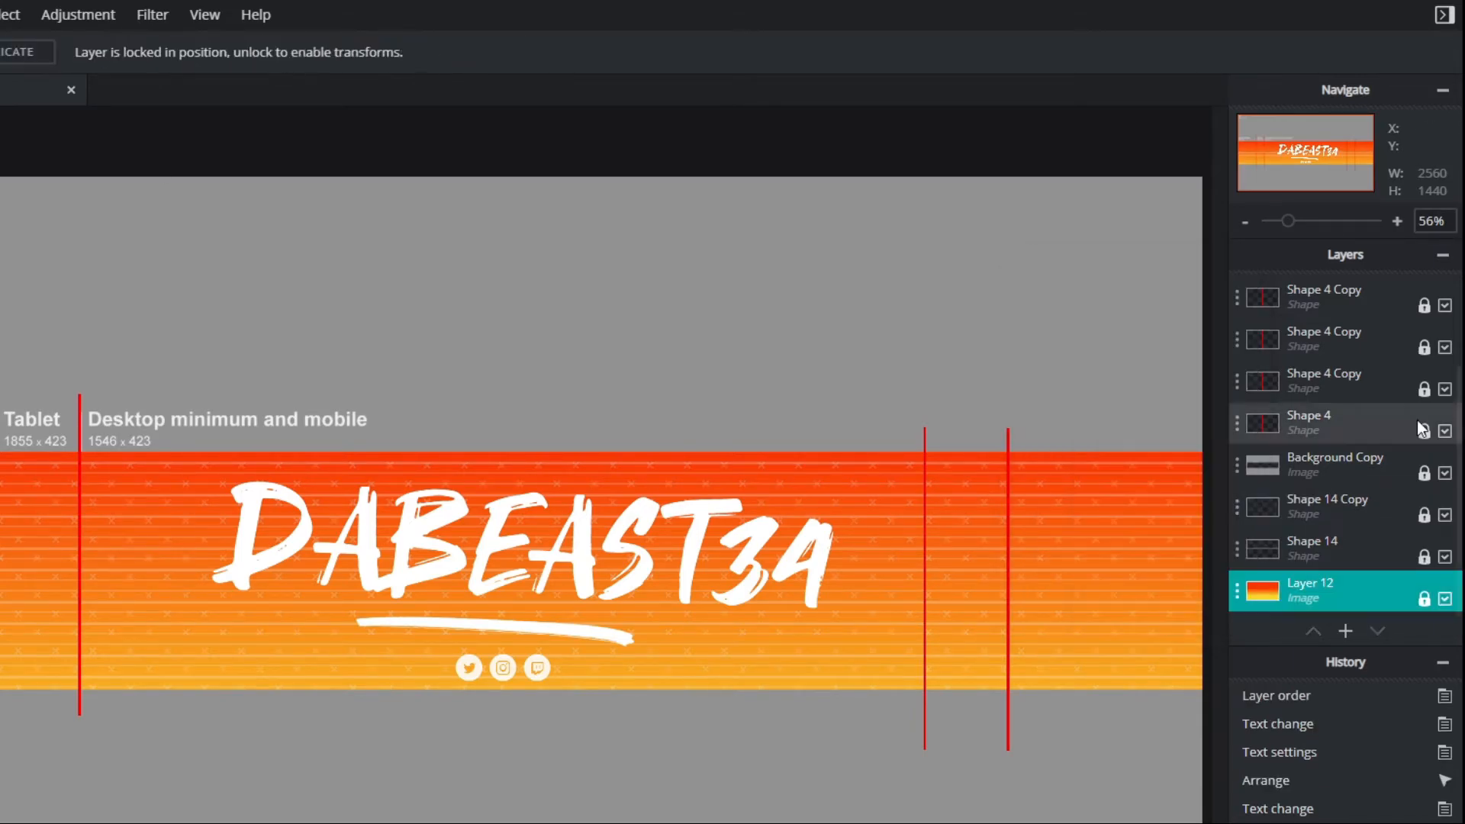
scroll(1373, 519, "down", 2)
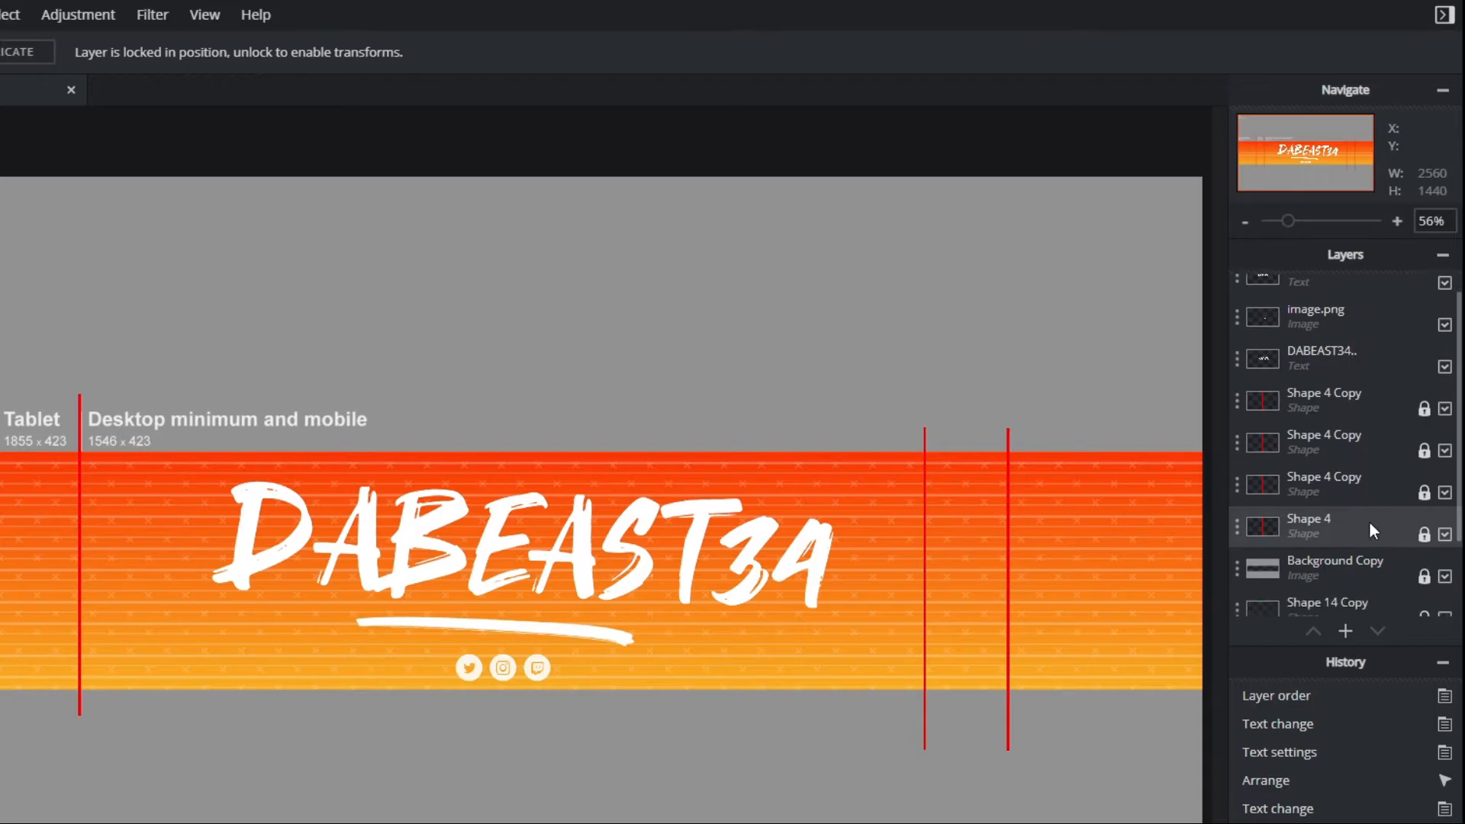
left_click(1362, 584)
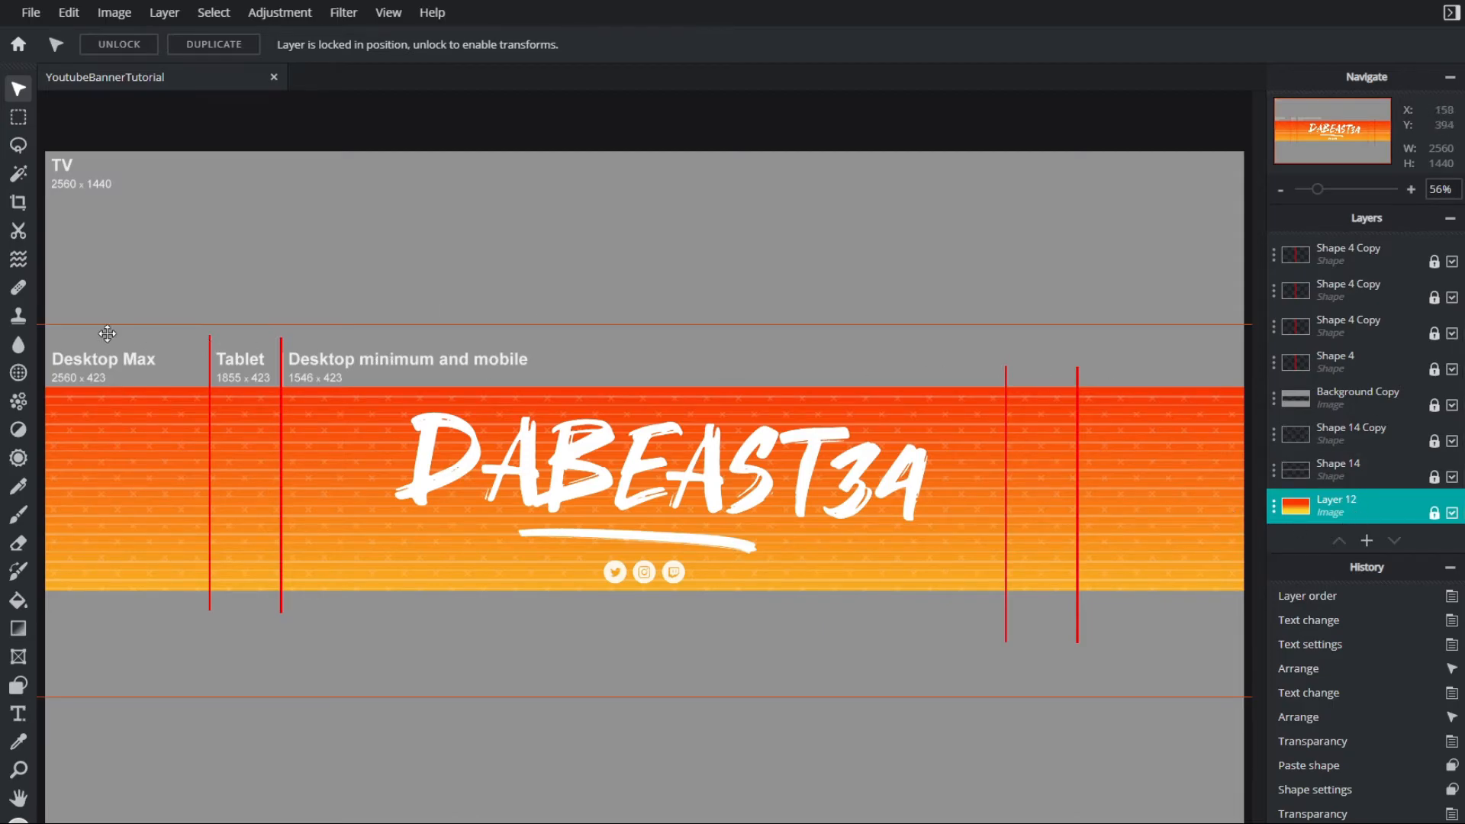
Draw a custom shape notched inward on both sides over the left end of the orange banner strip
left_click(18, 685)
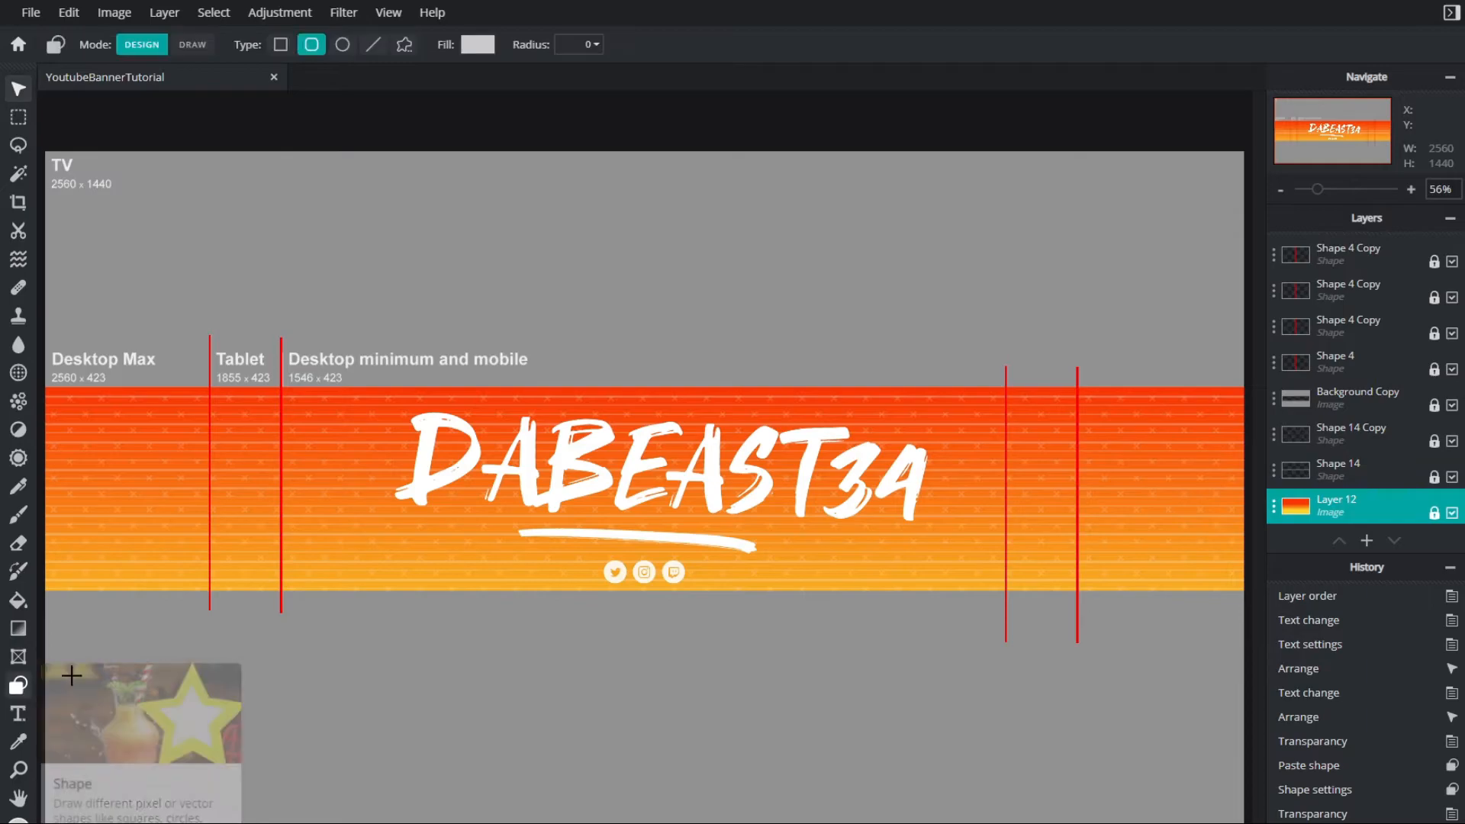
left_click(405, 44)
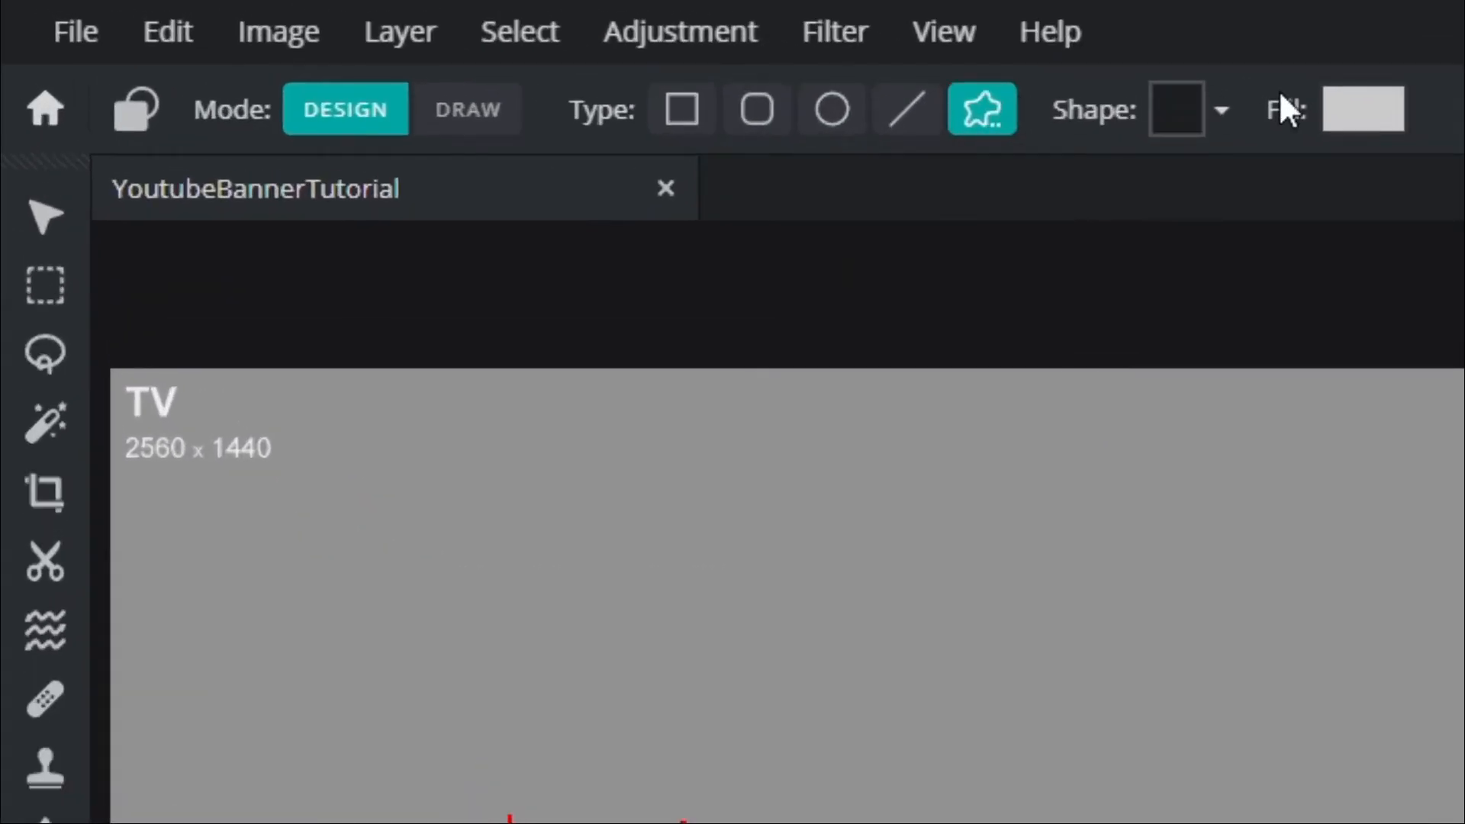
left_click(502, 45)
scroll(511, 183, "down", 1)
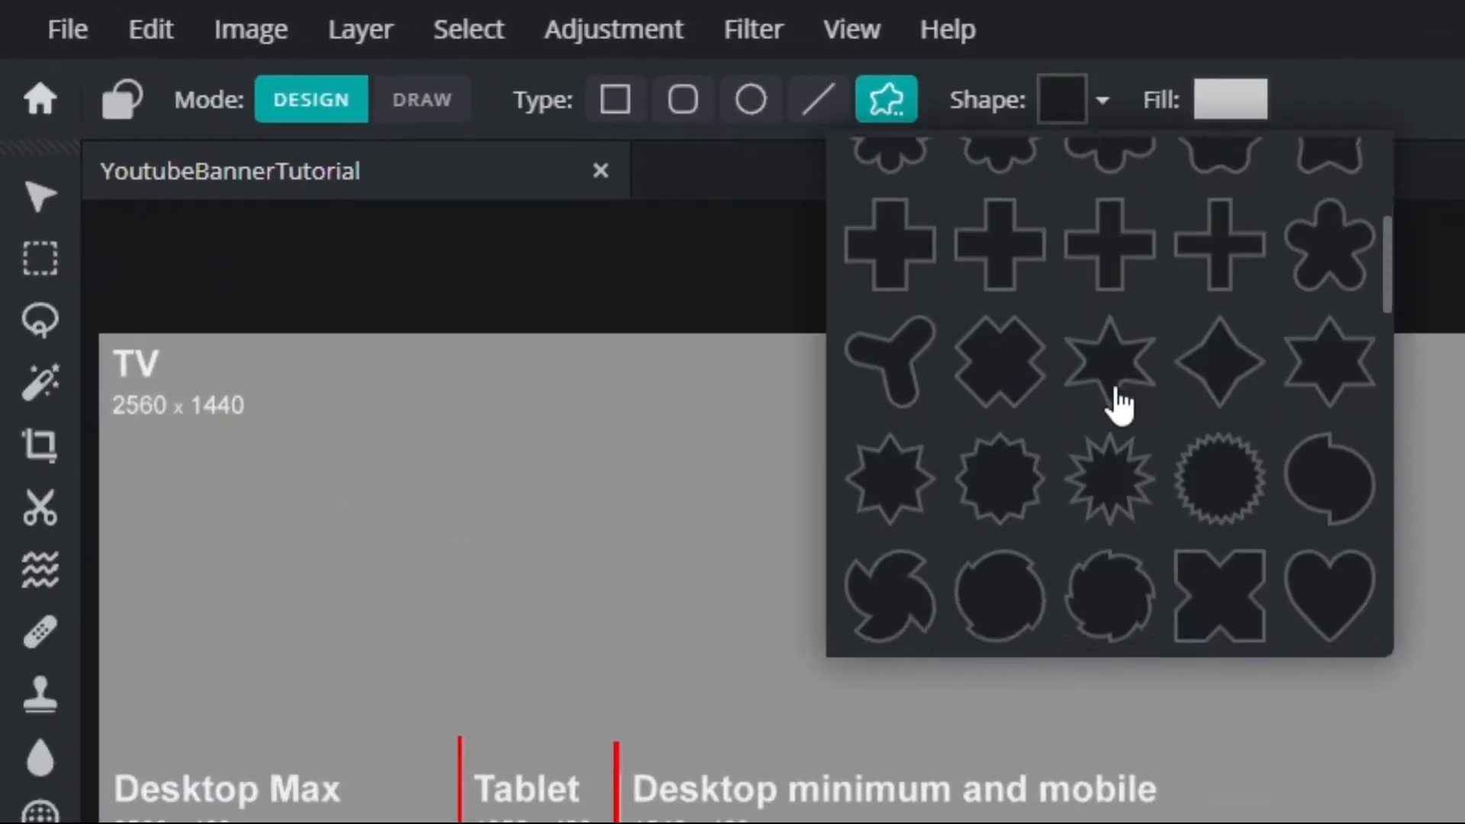
scroll(1118, 403, "down", 4)
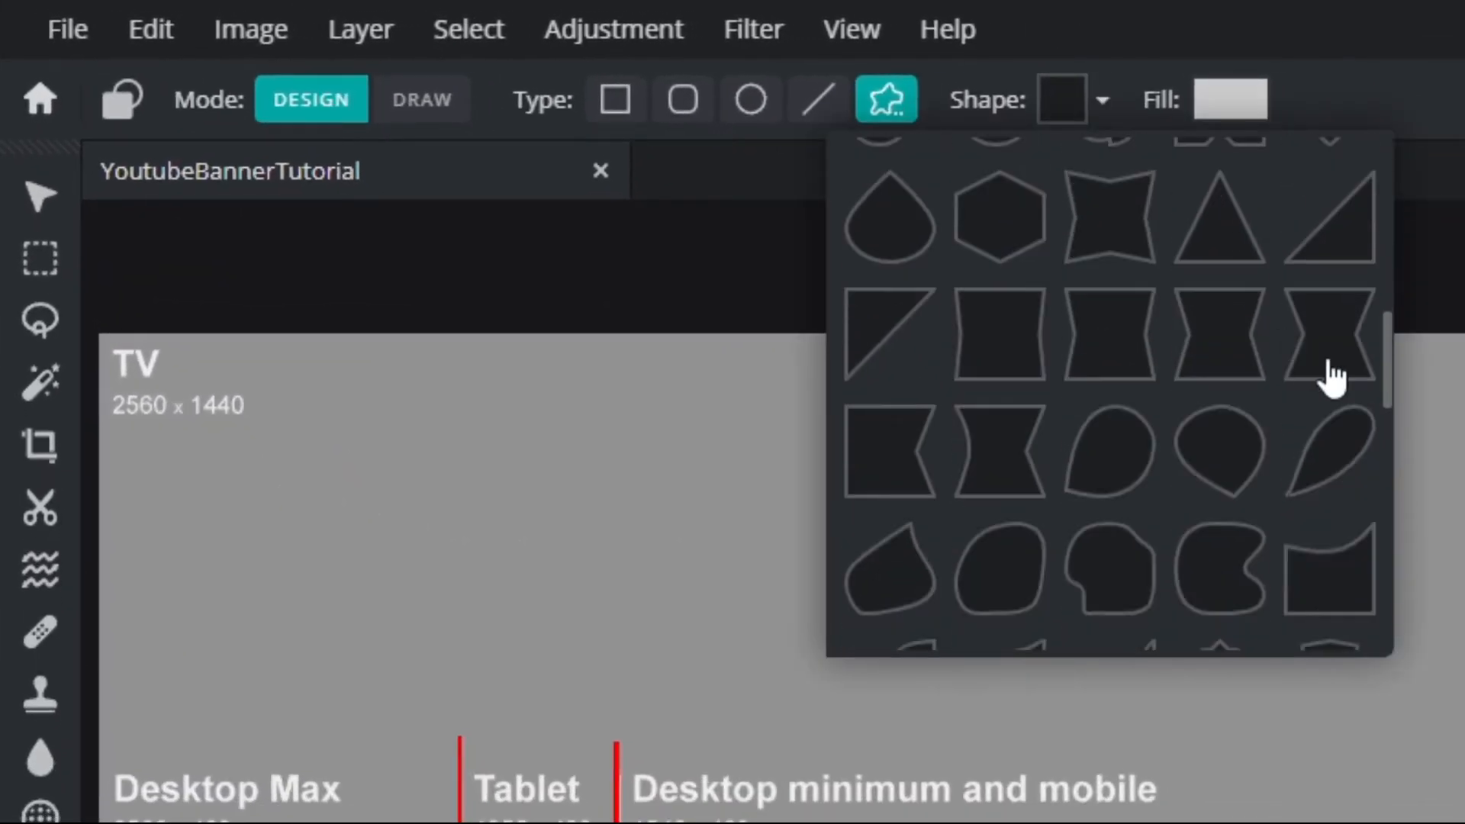
left_click(1229, 343)
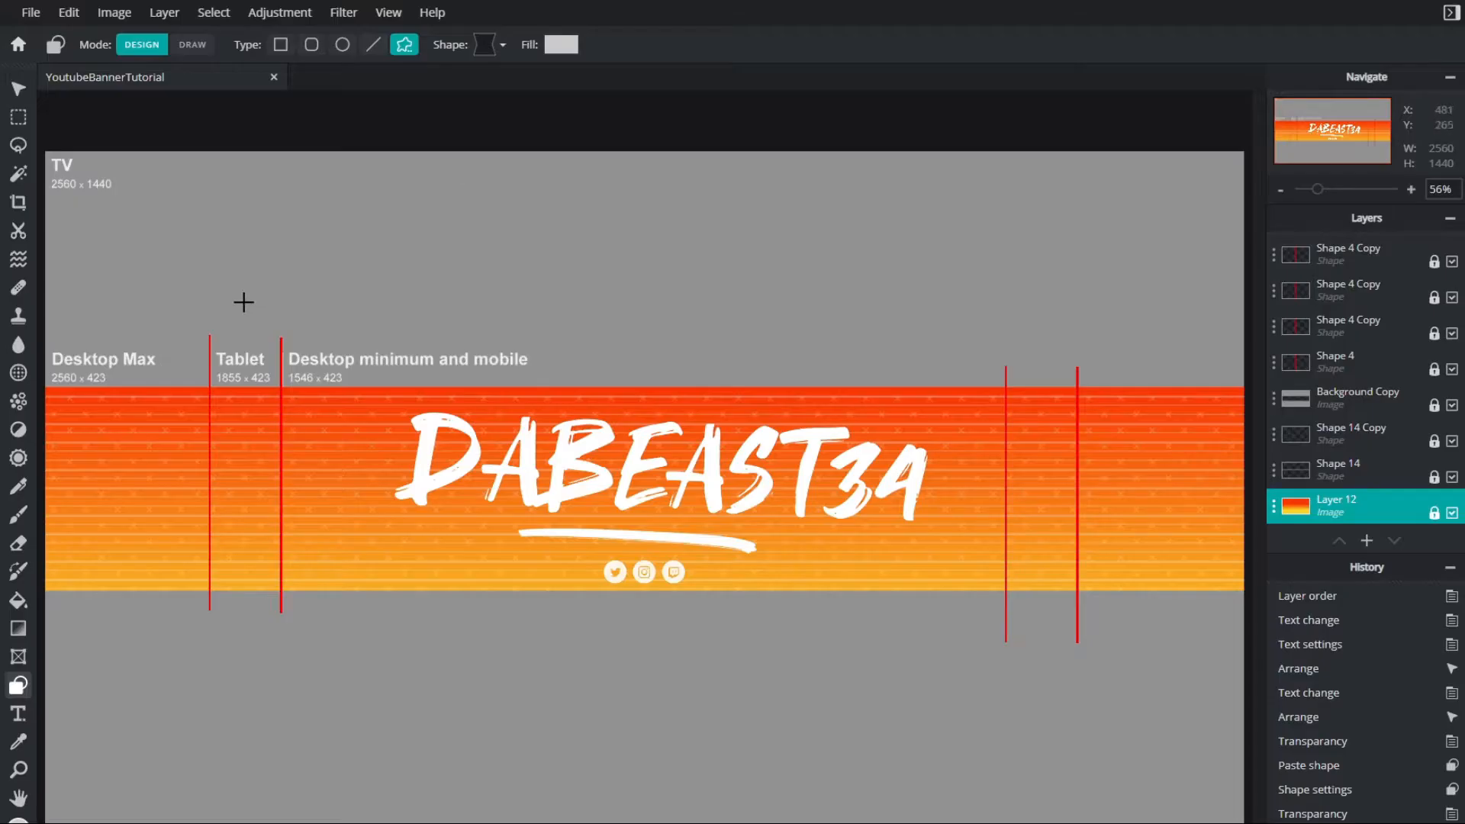
mouse_move(82, 367)
left_mouse_down()
mouse_move(295, 631)
mouse_move(347, 646)
left_mouse_up()
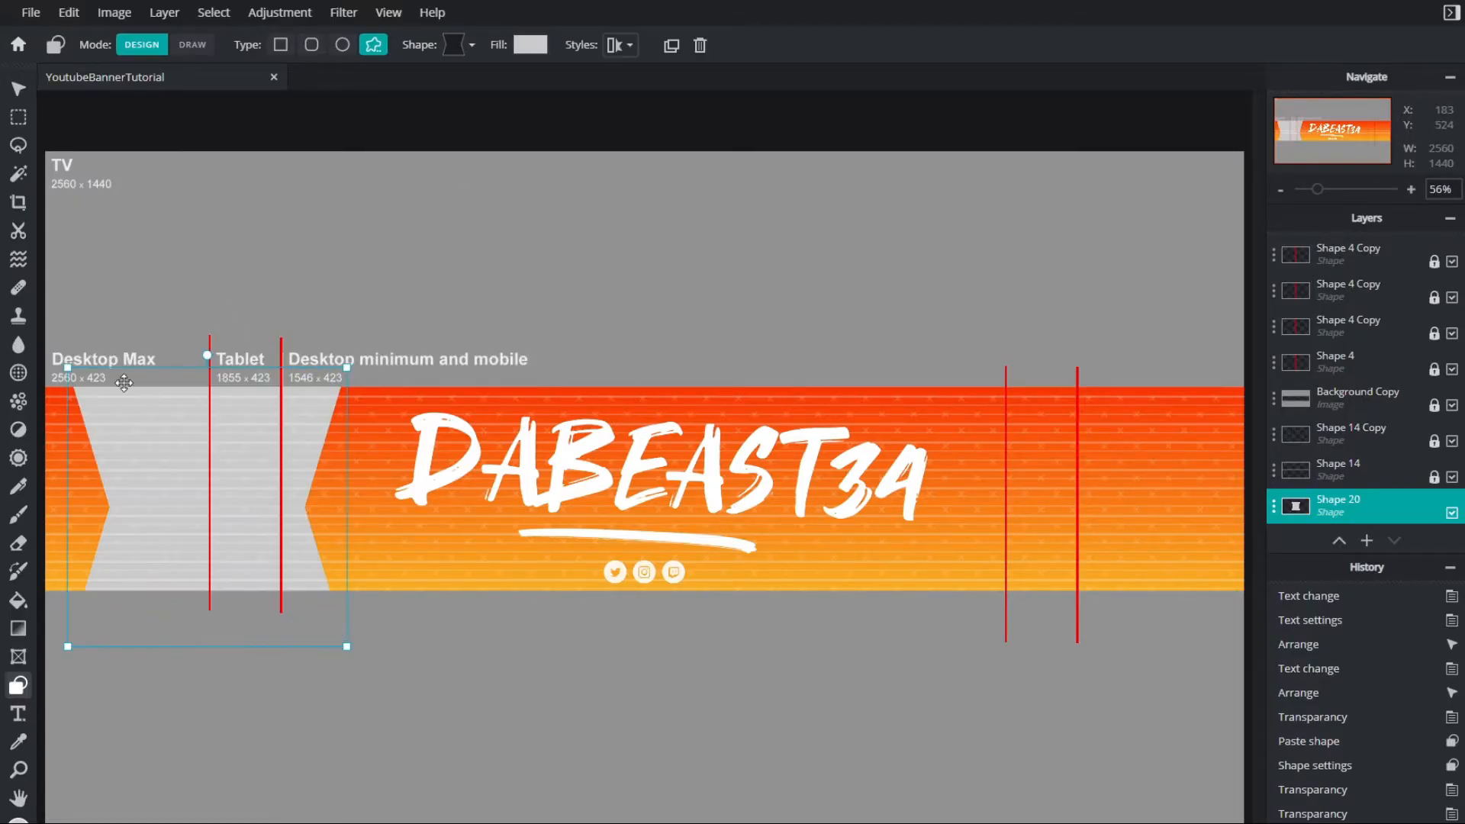
Move the new notched shape's layer to the top of the layer stack
left_click(23, 98)
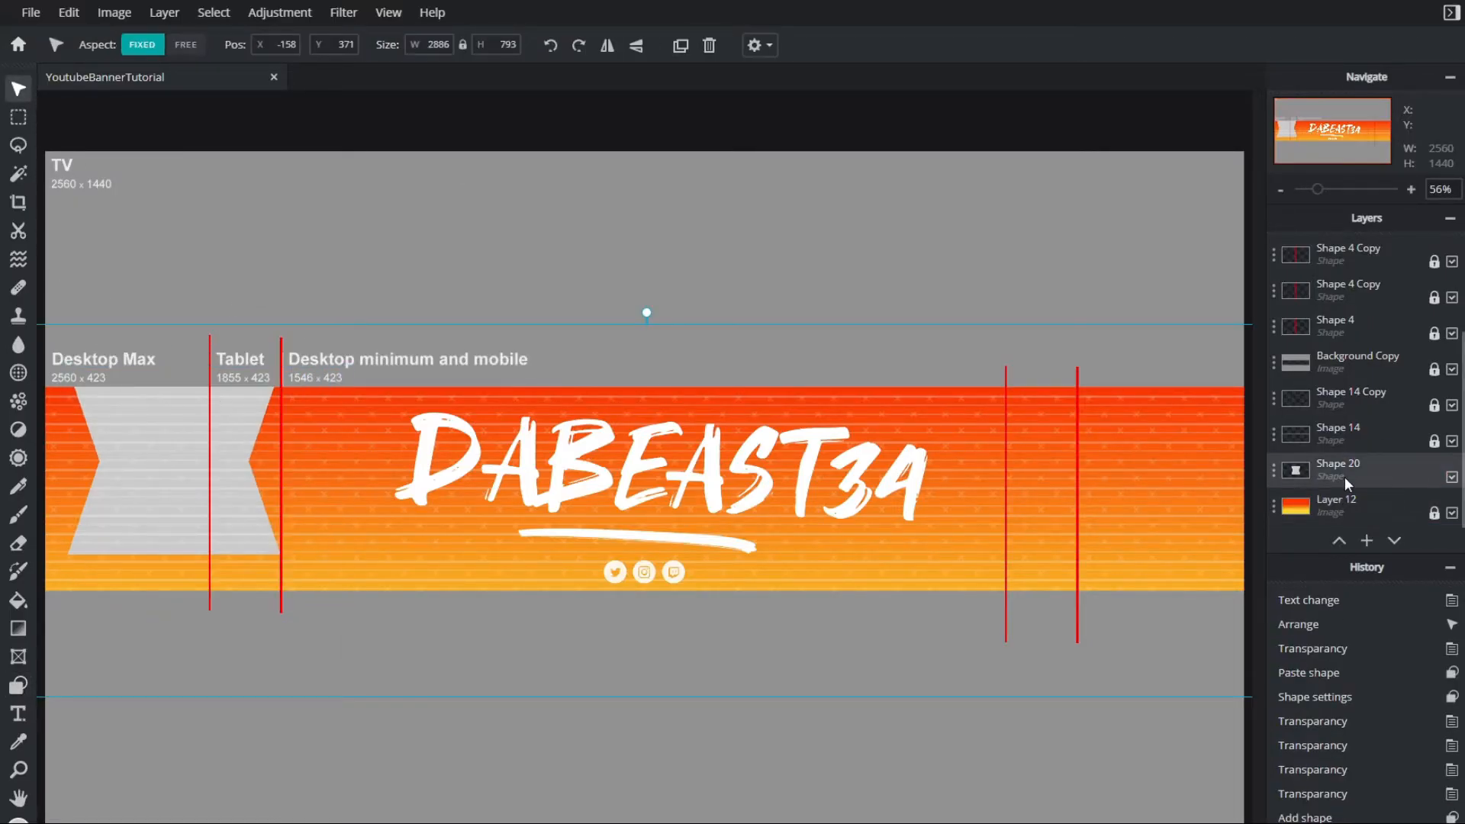
left_click(1348, 479)
mouse_move(1350, 470)
left_mouse_down()
mouse_move(1395, 252)
mouse_move(1333, 412)
mouse_move(1362, 268)
left_mouse_up()
Resize the notched shape to about 457 × 474 and place it partly off the canvas's left edge at about X -230, Y 483
left_click_drag(199, 409, 70, 412)
left_click_drag(151, 559, 214, 615)
left_click_drag(85, 483, 20, 483)
left_click_drag(82, 441, 81, 442)
left_click_drag(151, 615, 138, 602)
left_click_drag(97, 537, 136, 533)
scroll(176, 549, "down", 2)
left_click_drag(315, 571, 287, 573)
left_click_drag(251, 515, 258, 519)
scroll(213, 465, "up", 2)
scroll(213, 464, "down", 1)
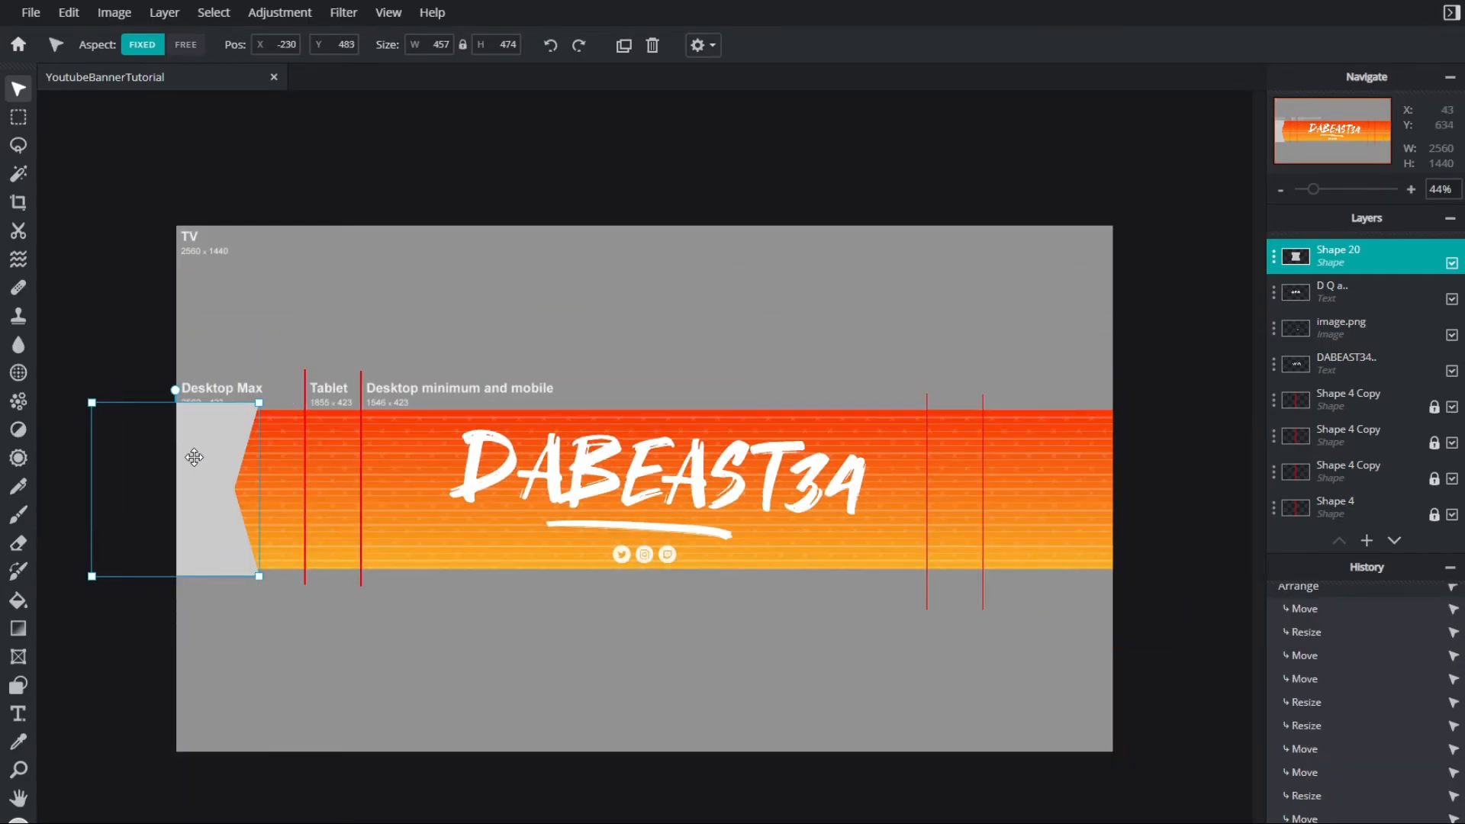
scroll(170, 392, "up", 4)
scroll(148, 389, "down", 3)
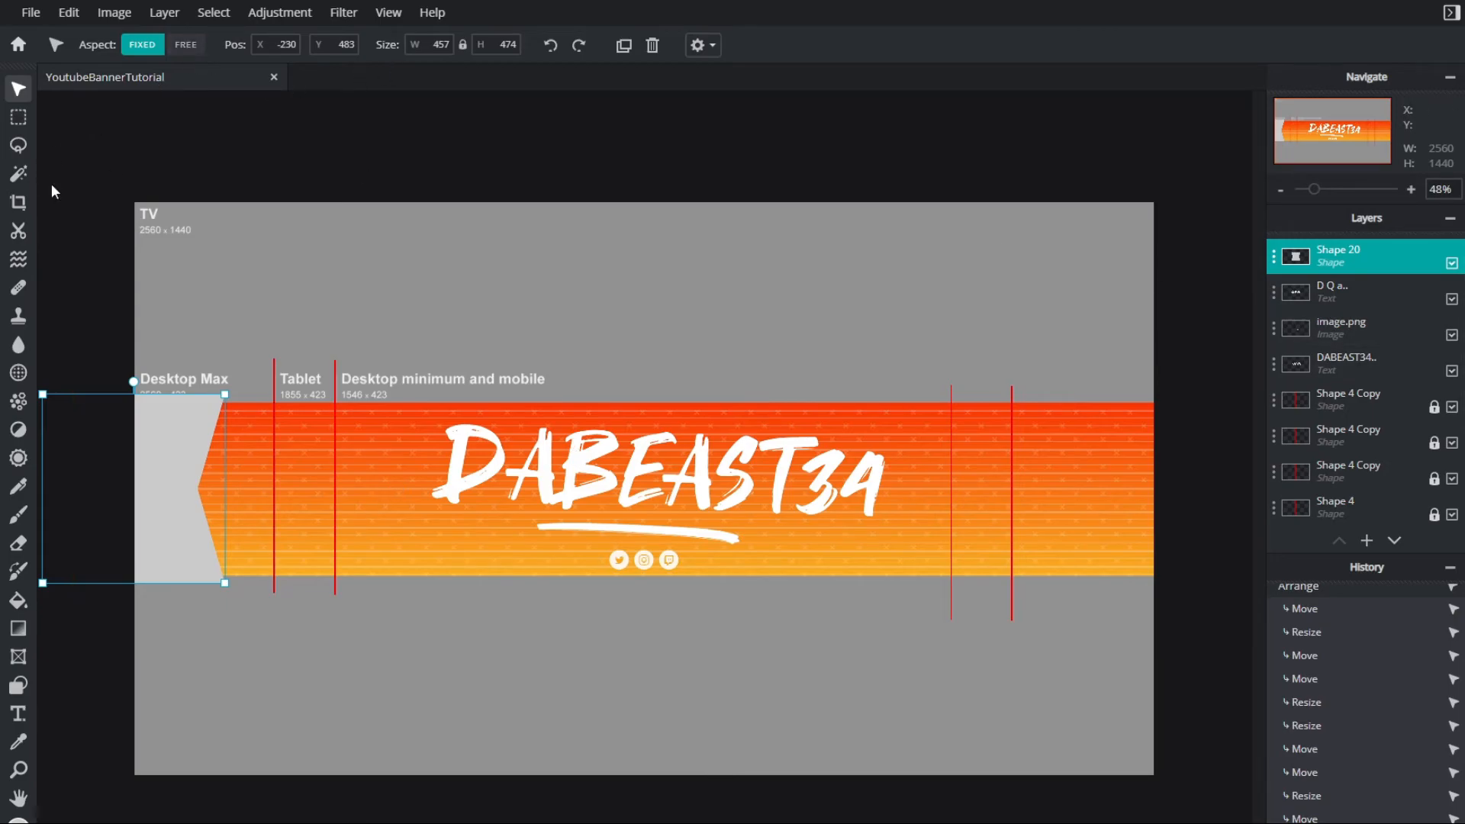
Fill the notched shape with the white vertical line pattern of alternating thin and thick lines and adjust the pattern's scale
left_click(16, 690)
left_click(530, 45)
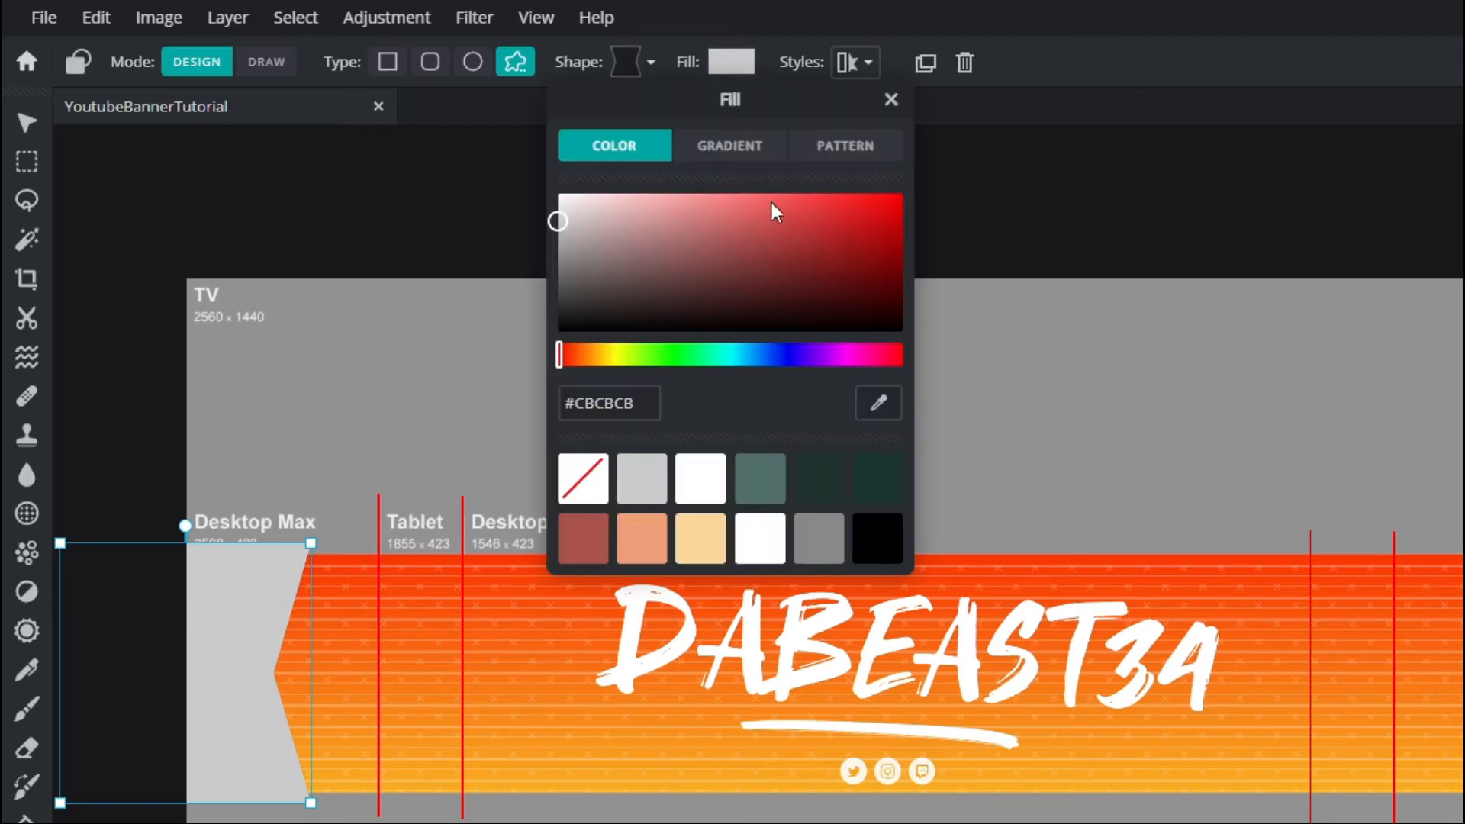
left_click(558, 196)
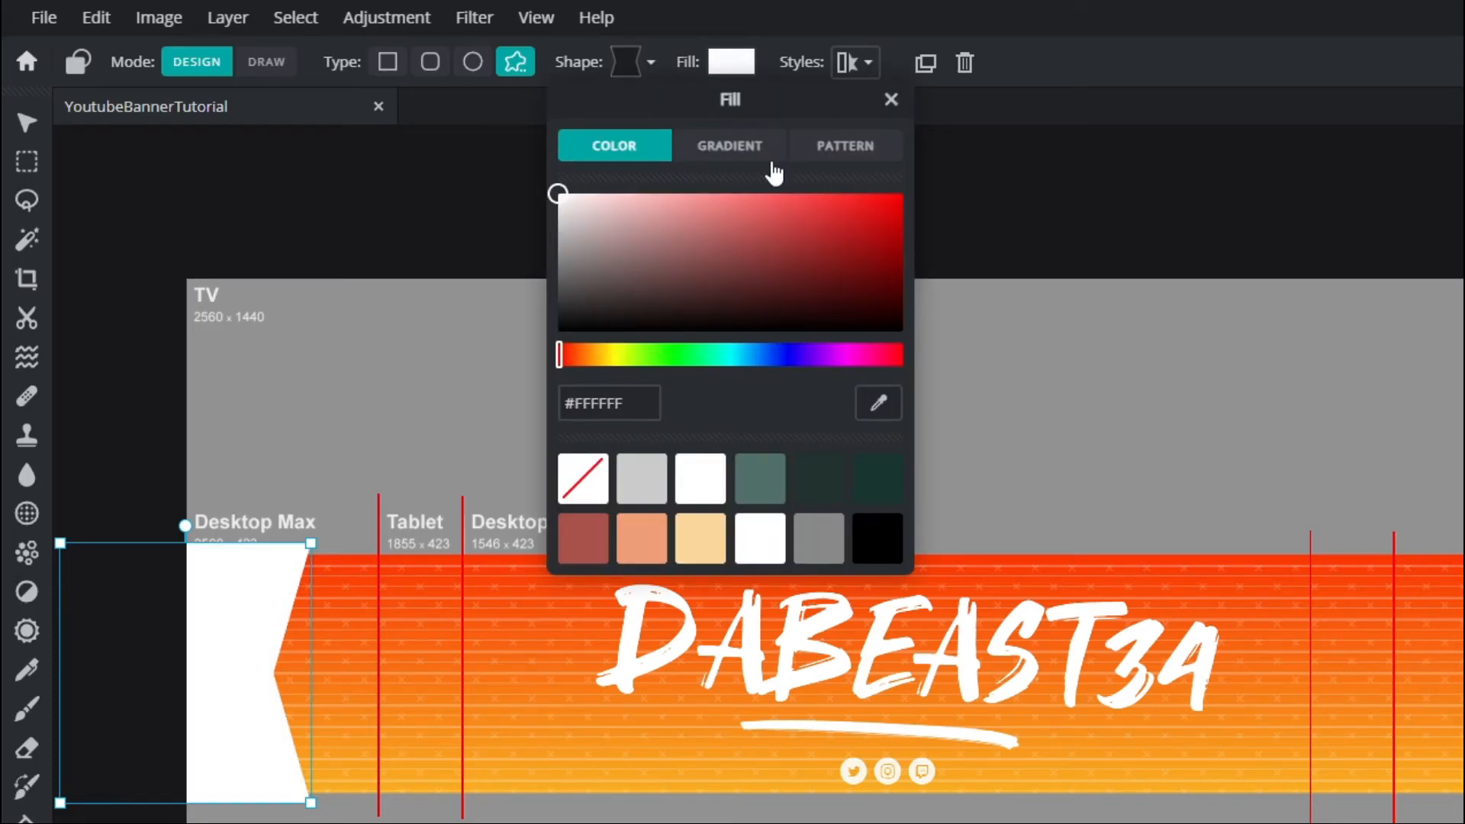
left_click(879, 149)
left_click(771, 461)
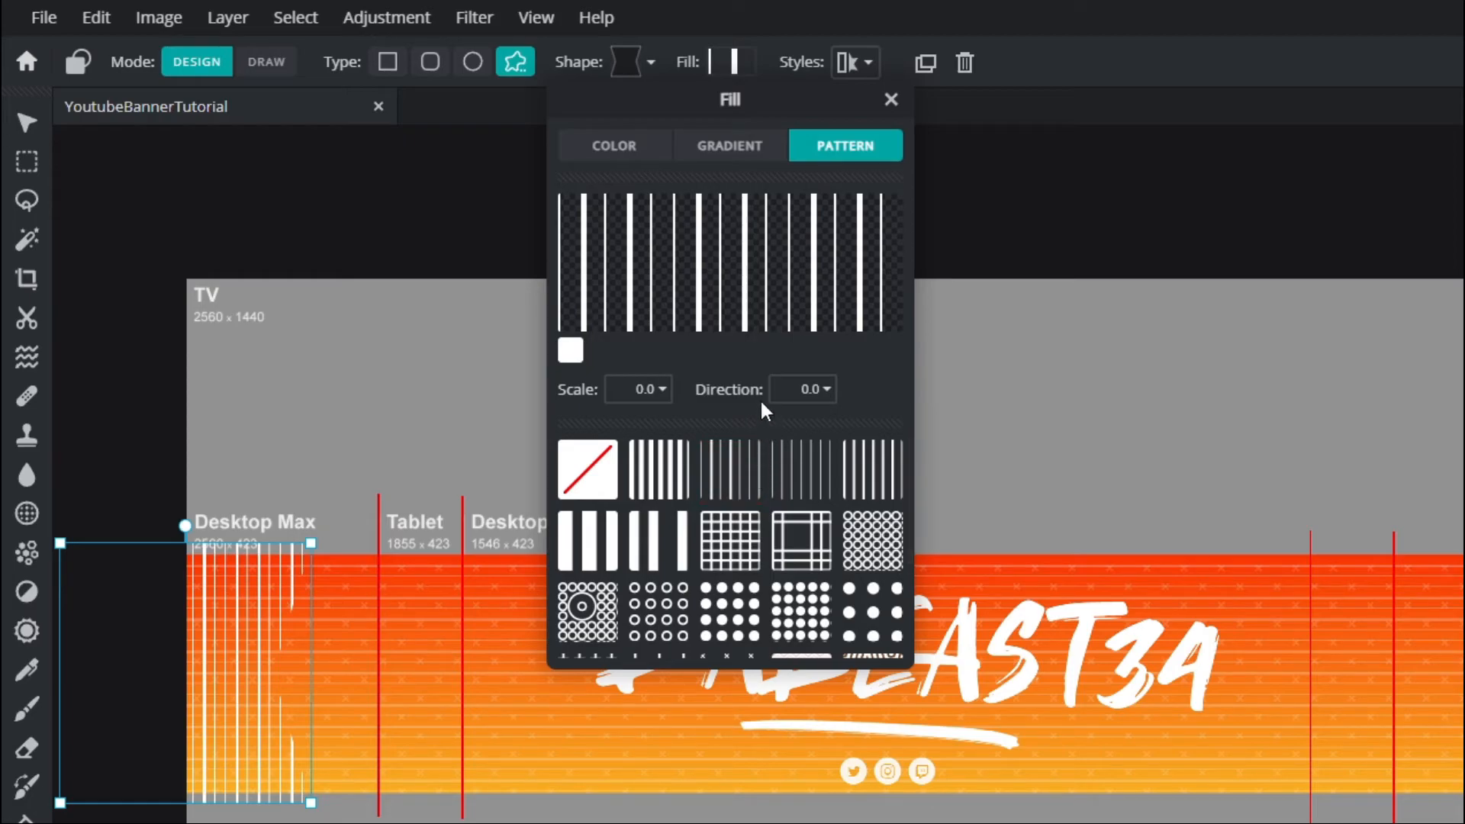
left_click(661, 389)
left_click_drag(556, 428, 547, 439)
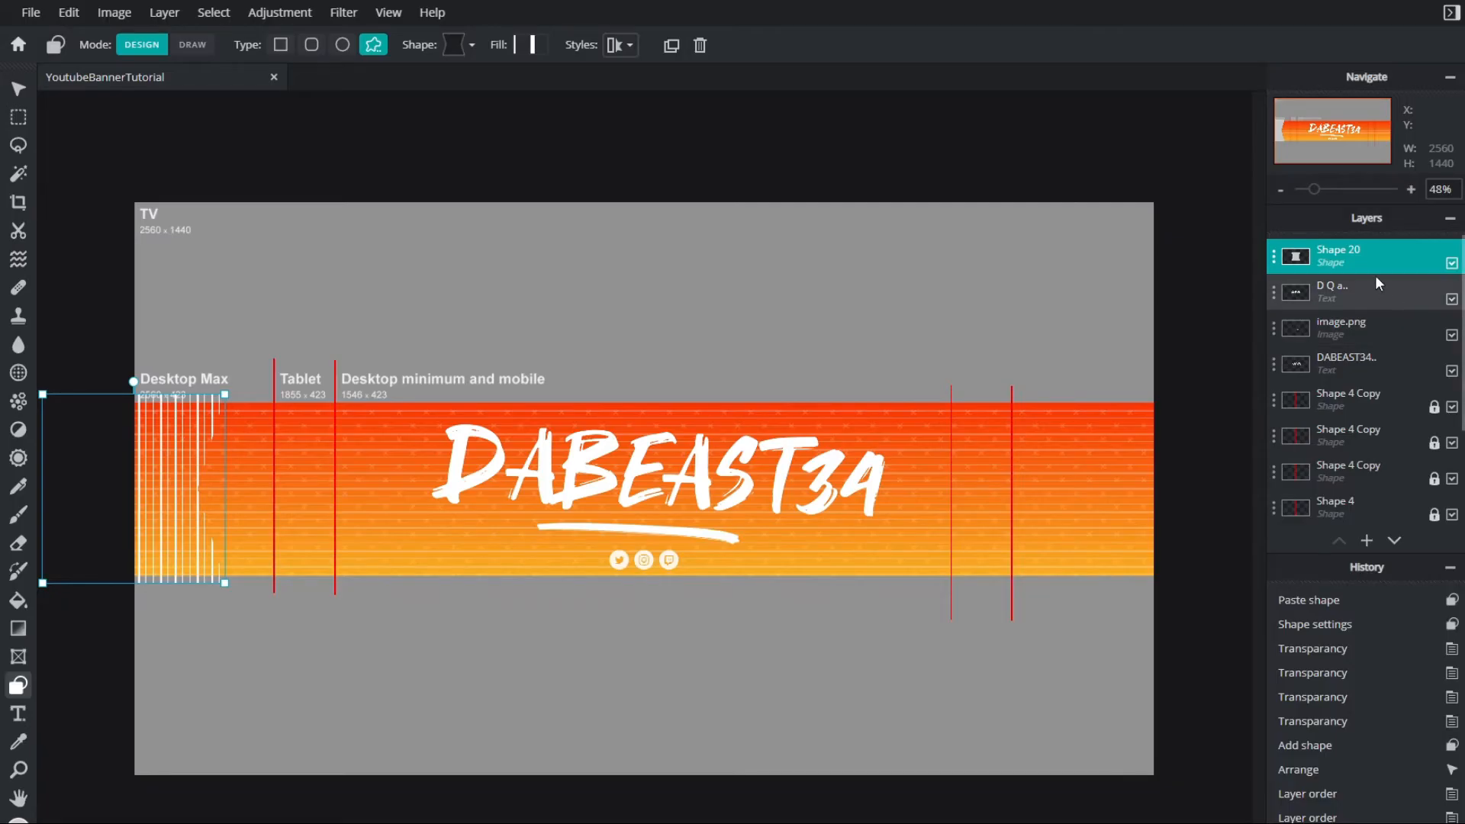
Set the striped notched shape's transparency to 70 and move its layer below the Background Copy layer
left_click(1273, 257)
left_click_drag(1279, 376, 1224, 377)
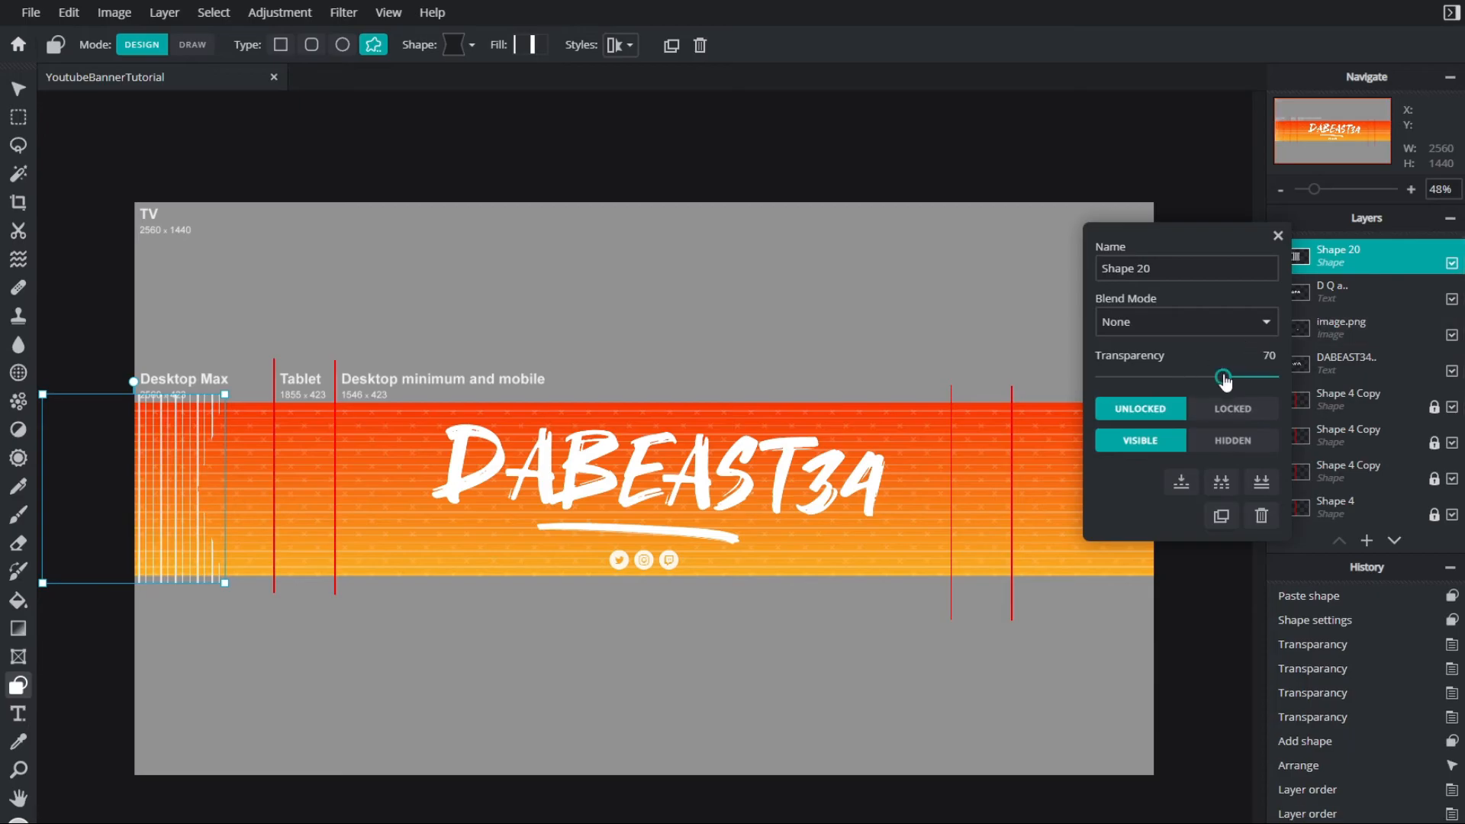
left_click(19, 89)
left_click(79, 158)
left_click_drag(1335, 256, 1324, 412)
Duplicate the striped notched shape layer
key("ctrl+c")
key("ctrl+v")
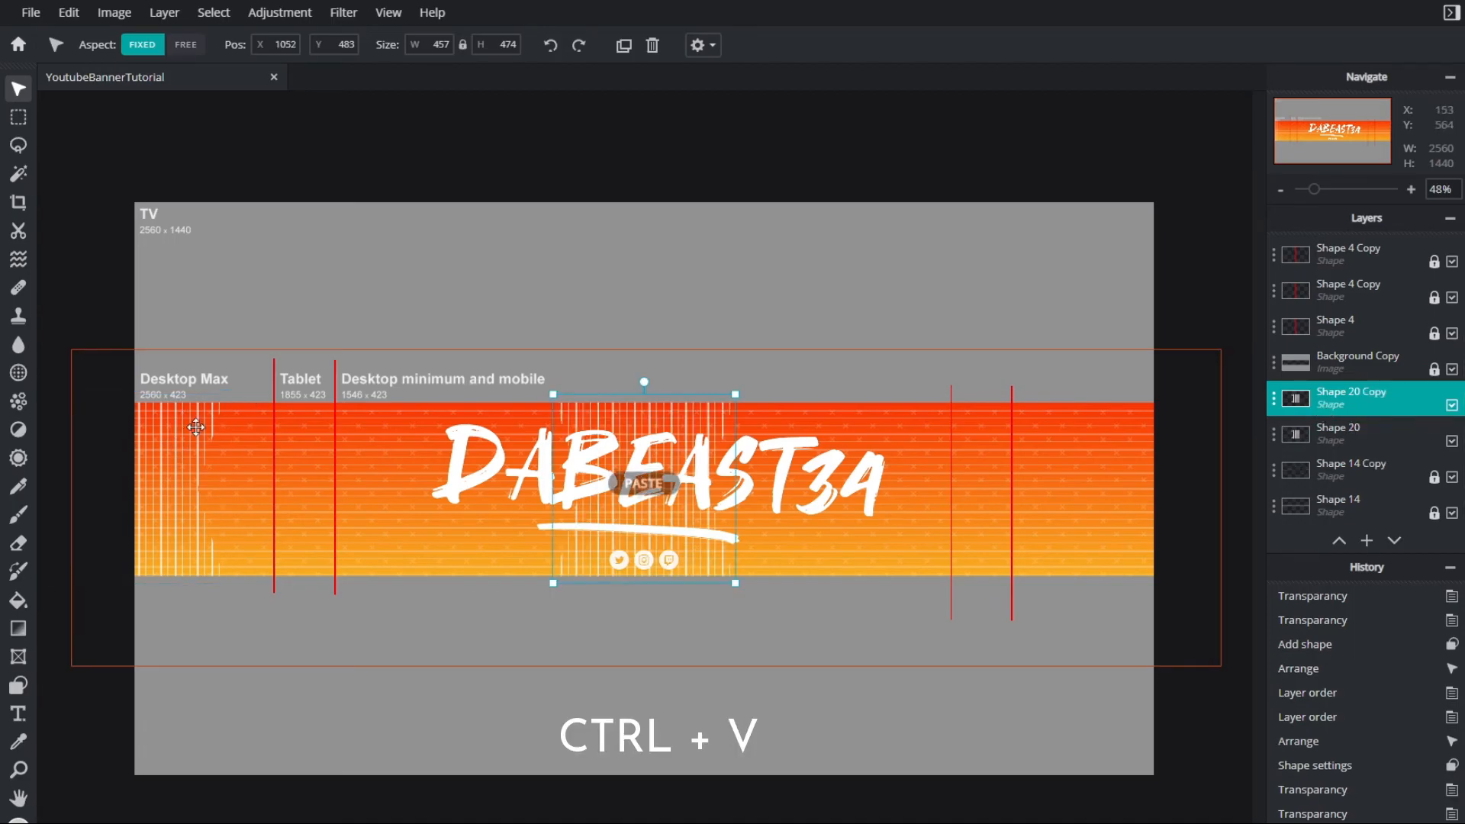
left_click(665, 448)
Lock the DABEAST34 text, underline image and social media icon layers
scroll(1367, 439, "down", 1)
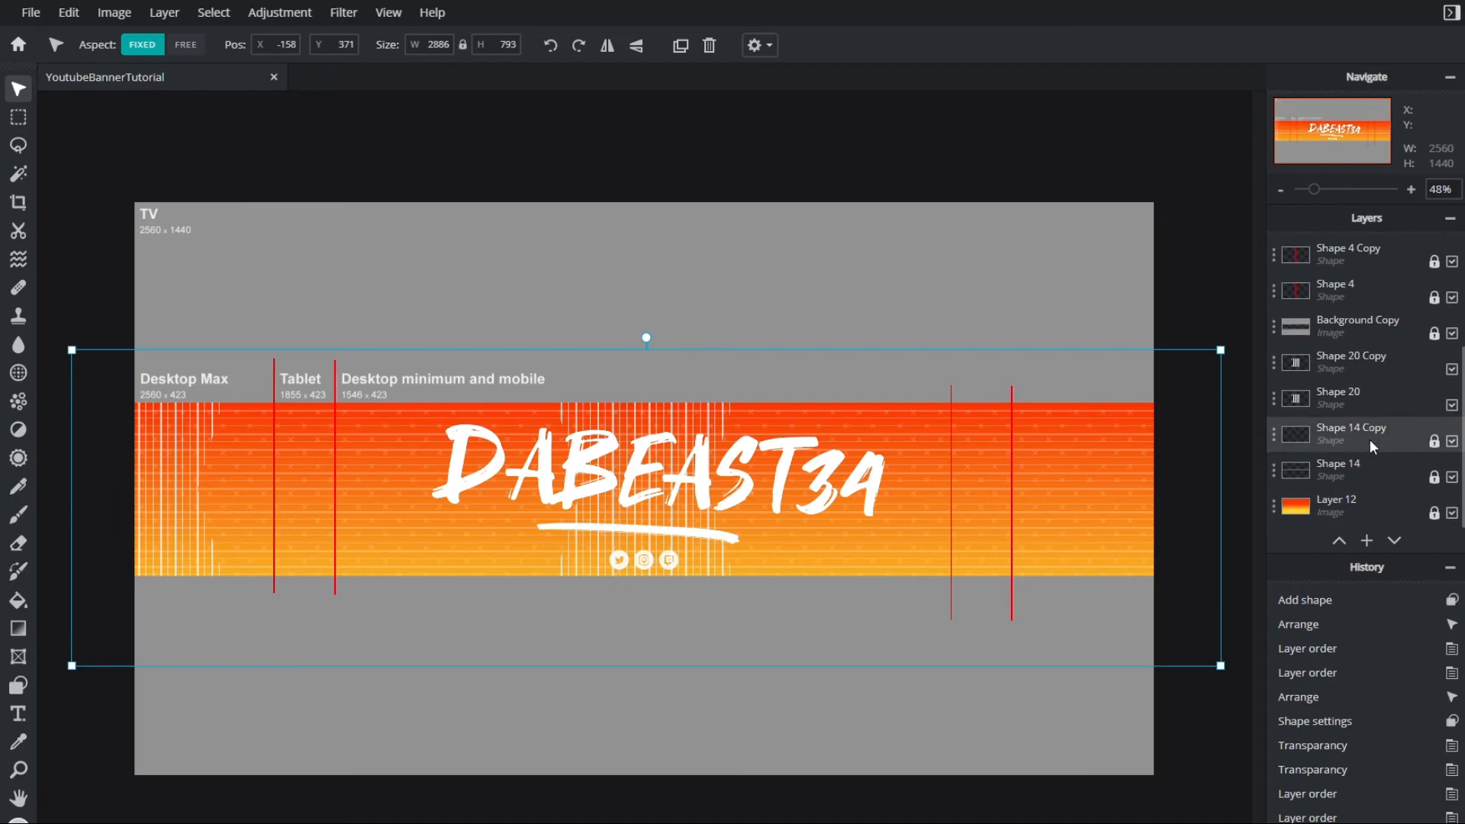
left_click(1381, 415)
scroll(1381, 416, "up", 5)
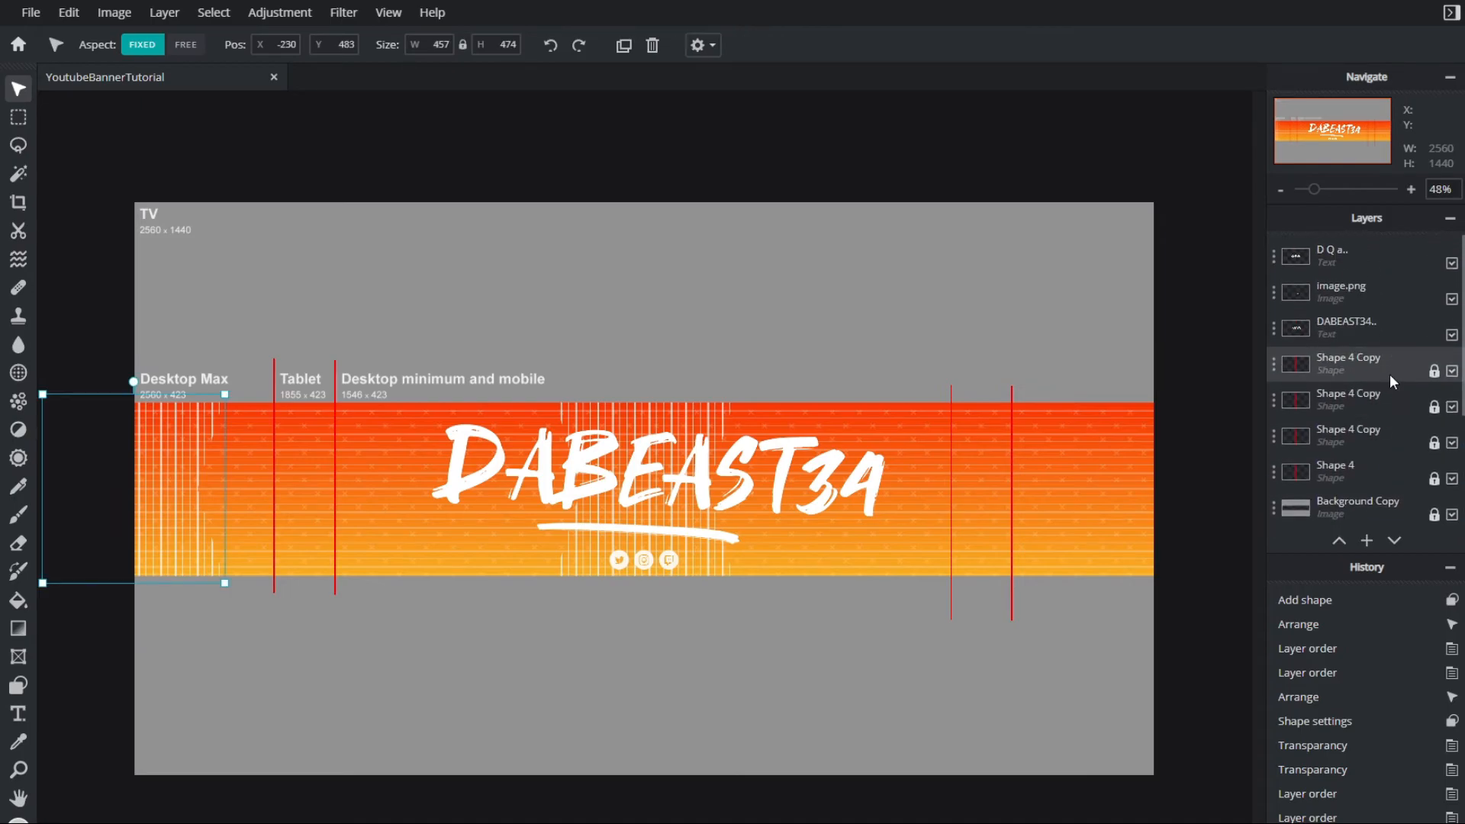
left_click(1366, 327)
left_click(1366, 328)
left_click(1232, 409)
double_click(1363, 296)
left_click(1232, 409)
double_click(1362, 258)
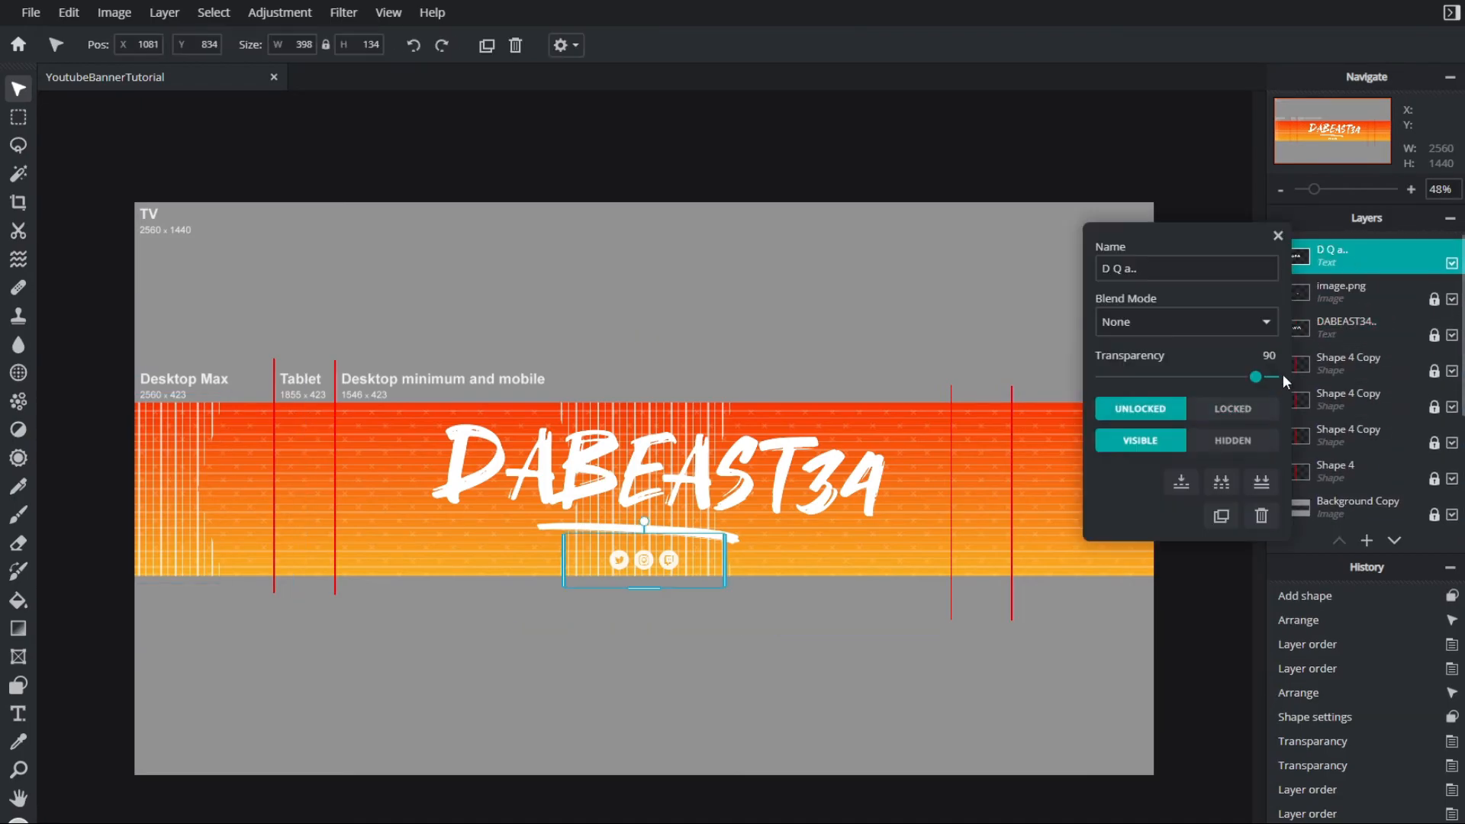
left_click(1232, 409)
Move the copied striped shape to the right end of the banner, partly off the canvas to mirror the left one
scroll(1393, 360, "down", 3)
left_click(1393, 360)
left_click_drag(683, 436, 1143, 426)
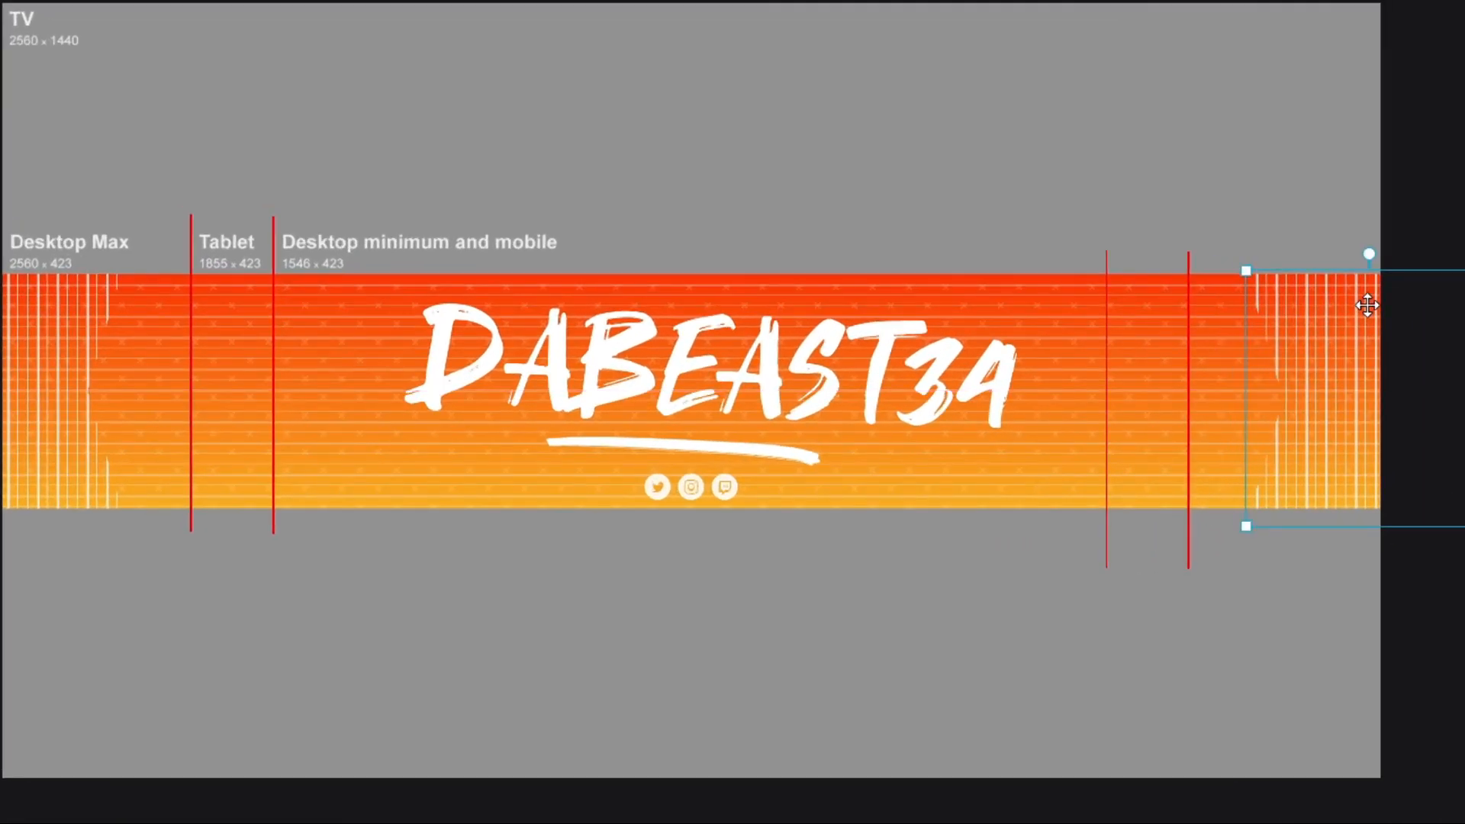
Nudge the copied striped shape at the banner's right end to position X 2333, Y 483 and deselect it
mouse_move(1367, 305)
left_mouse_down()
mouse_move(1366, 290)
mouse_move(1379, 298)
left_mouse_up()
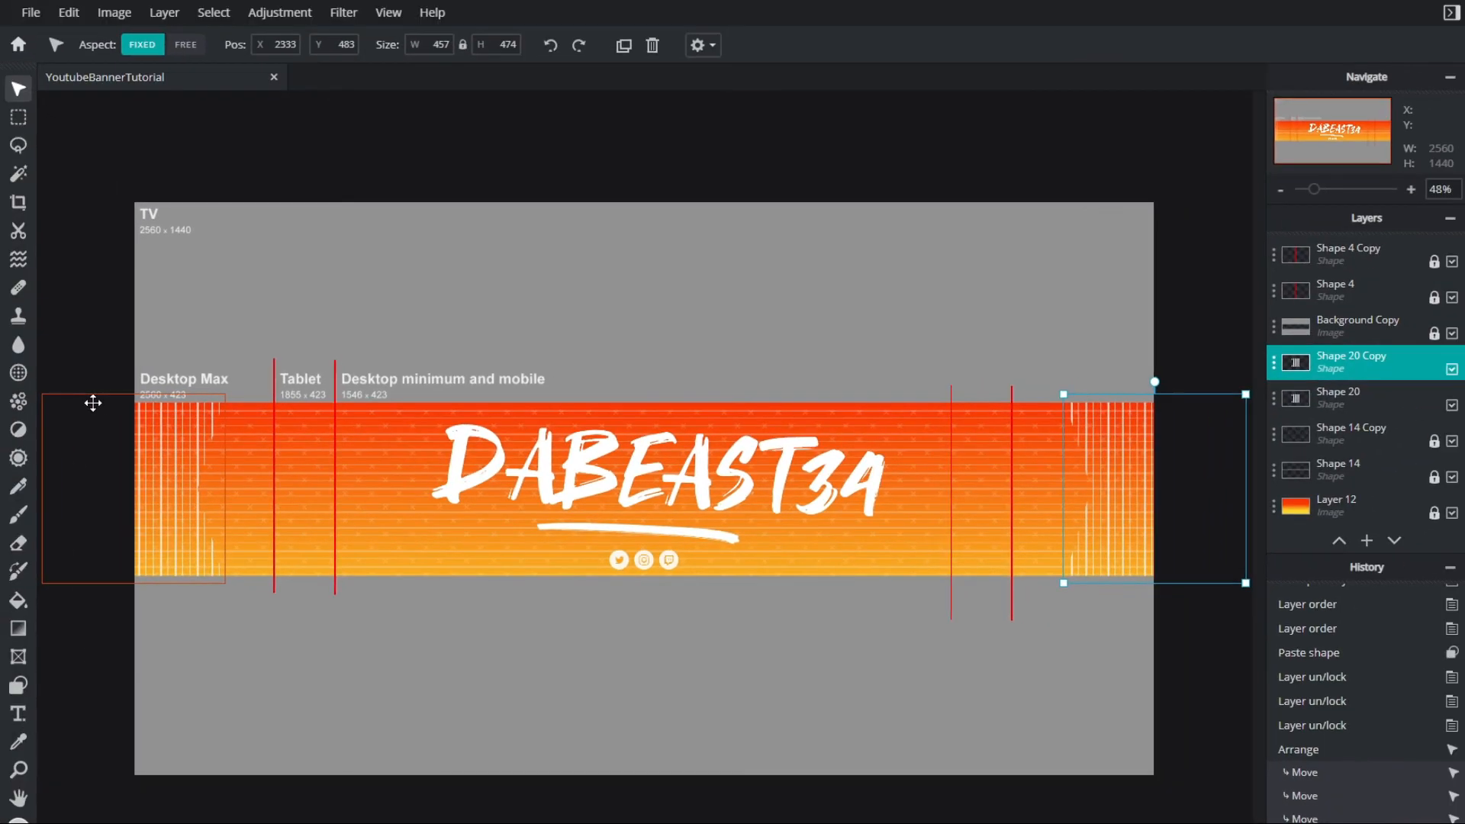
left_click(104, 298)
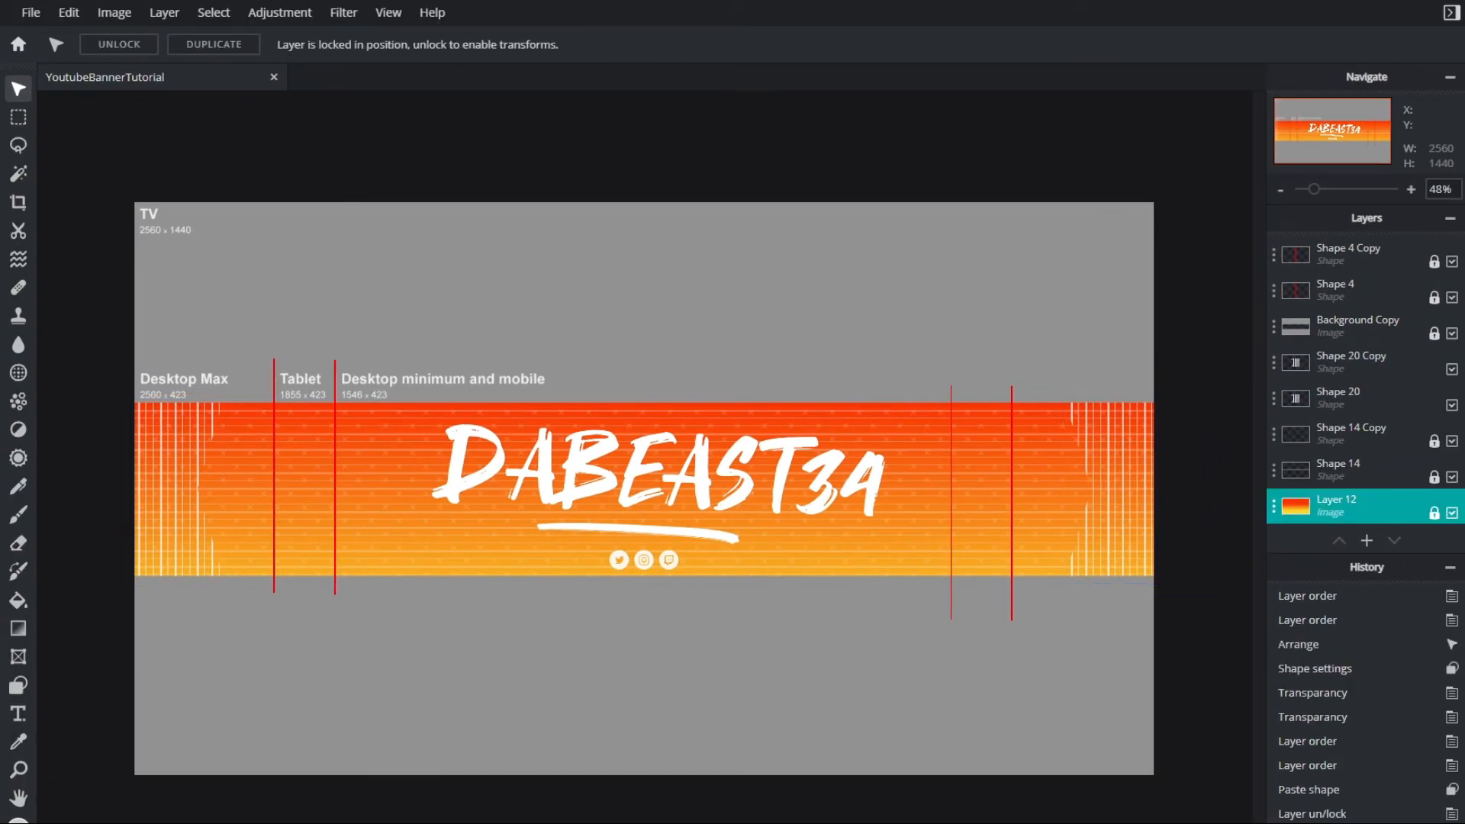
Hide the Shape 4 layer and its three copies that hold the red vertical guide lines
scroll(644, 488, "up", 2)
scroll(1416, 351, "up", 2)
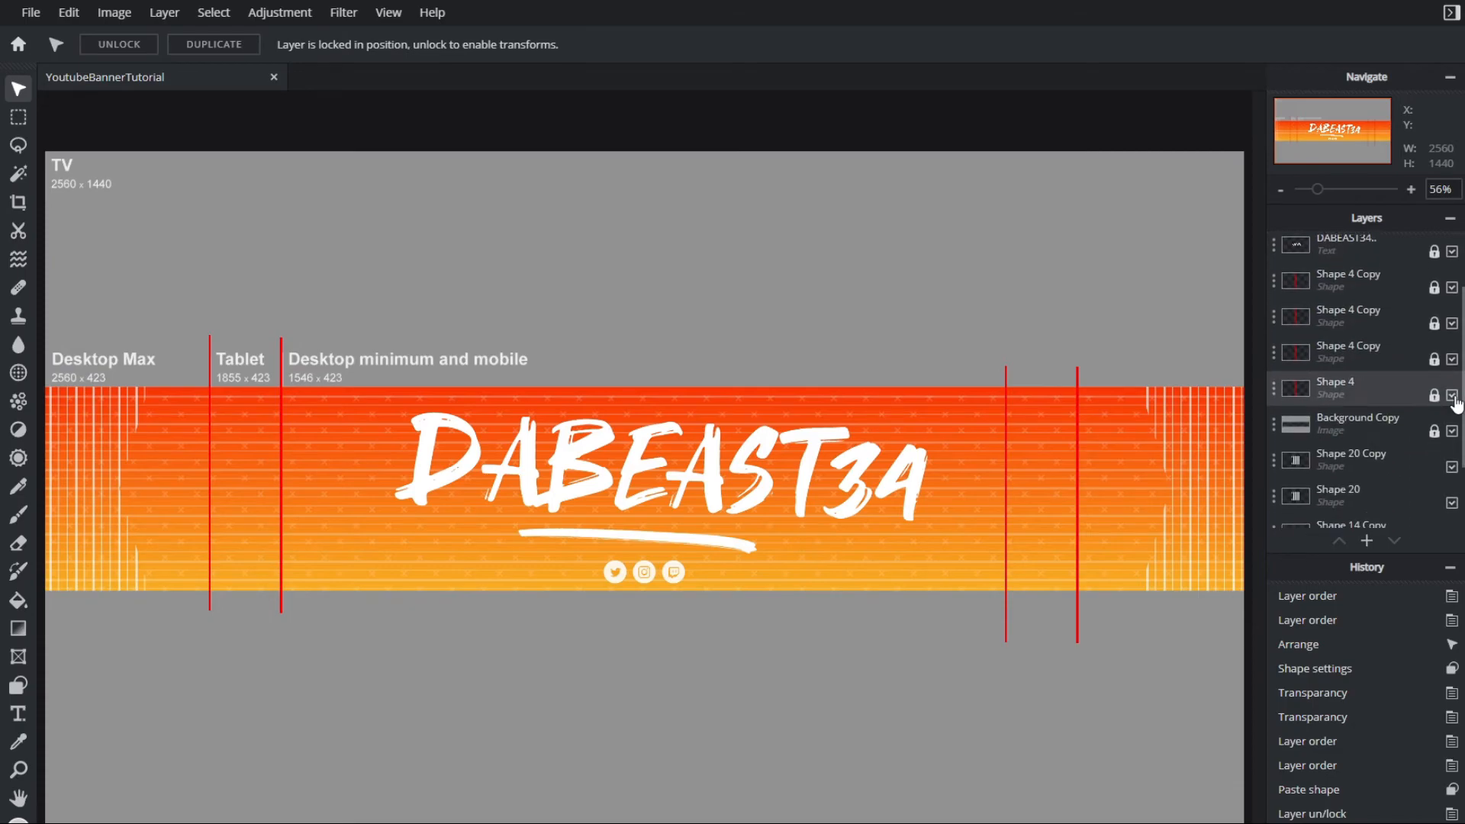
left_click(1450, 391)
left_click(1452, 395)
left_click(1451, 358)
left_click(1452, 323)
left_click(1451, 287)
scroll(1416, 344, "up", 2)
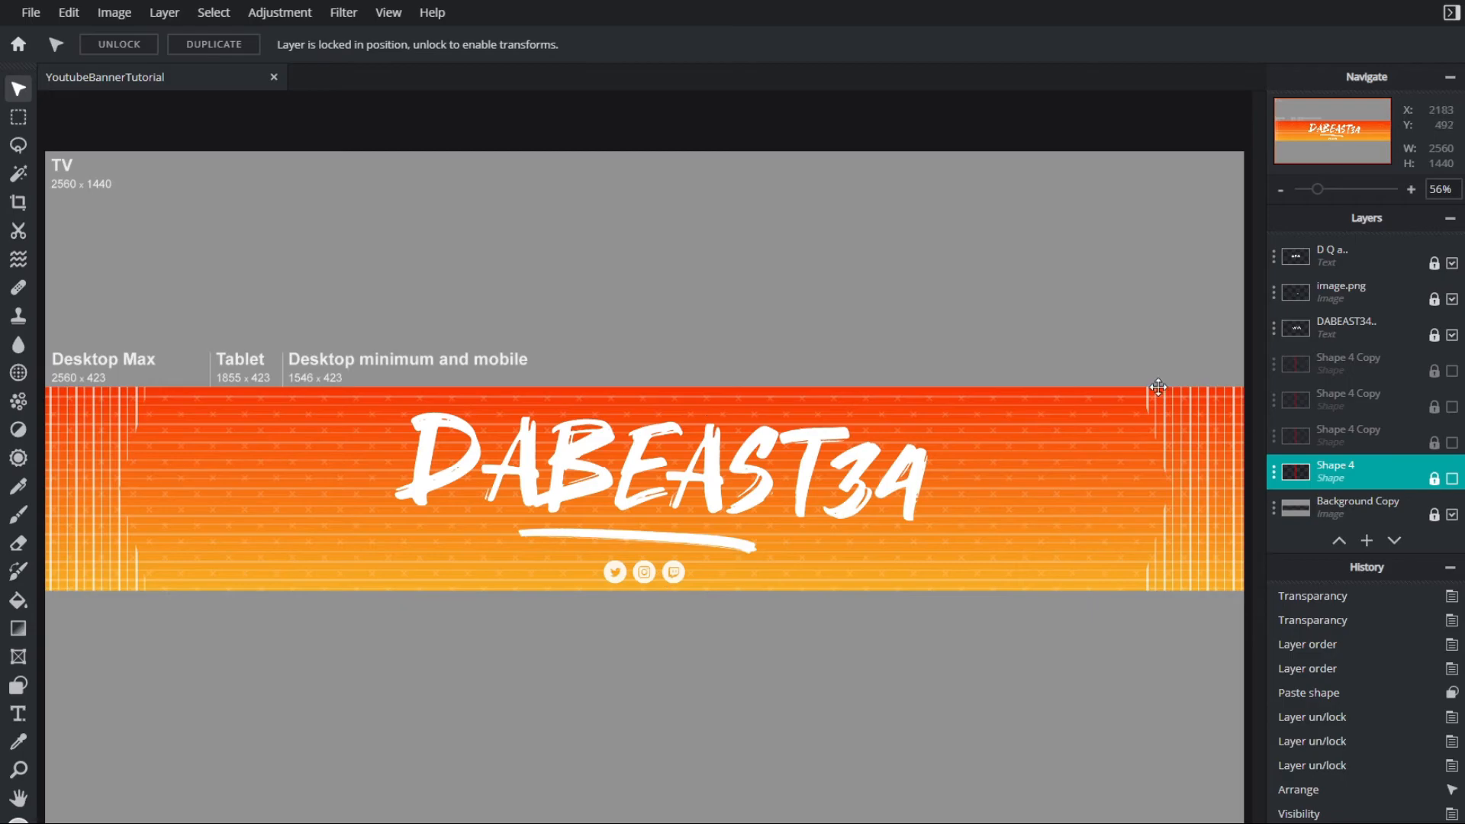
Hide the Background Copy layer that covers the artwork above and below the banner strip with the size template
scroll(1394, 362, "down", 5)
left_click(1451, 334)
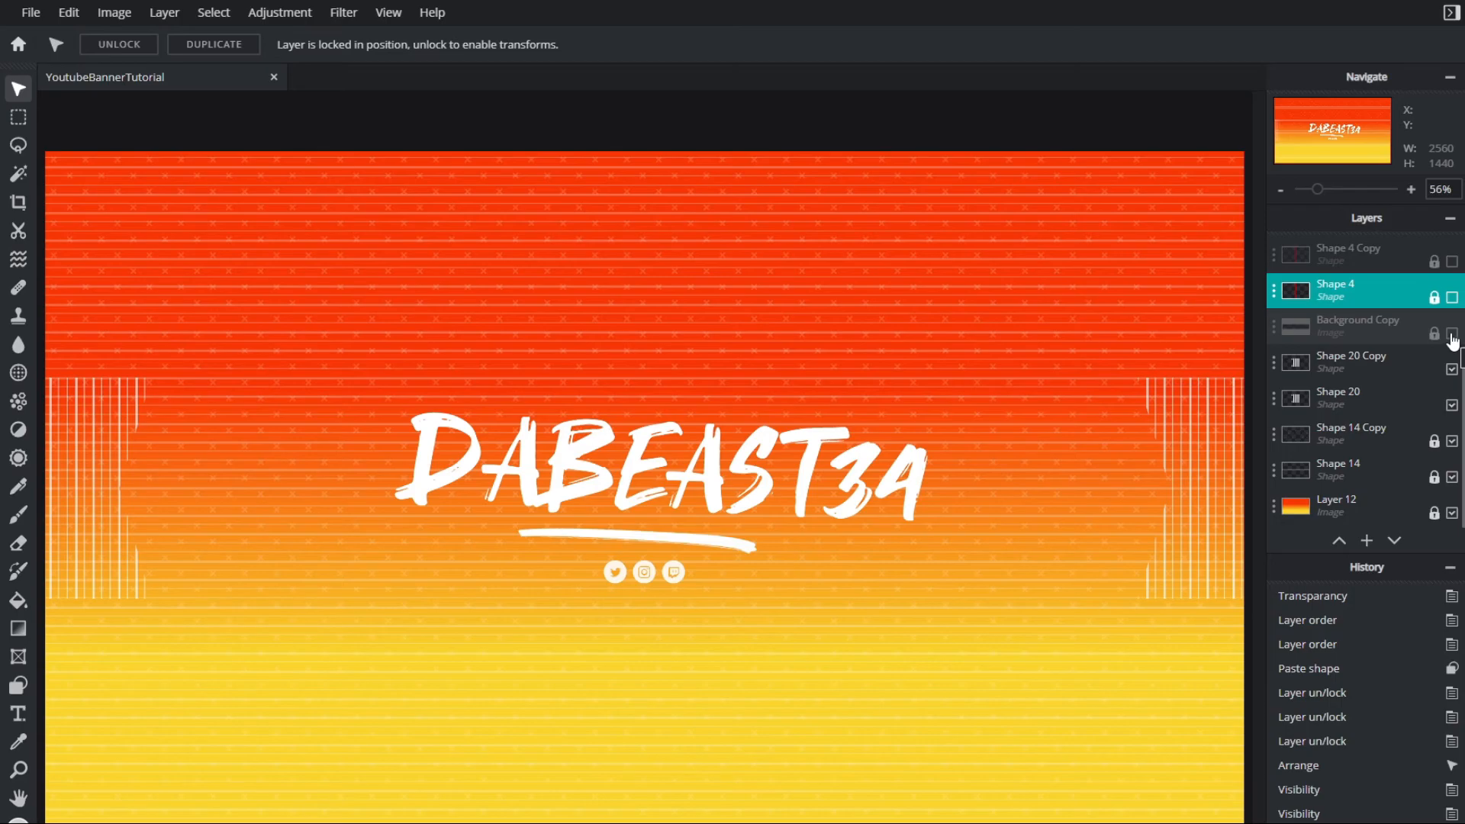
left_click(1451, 334)
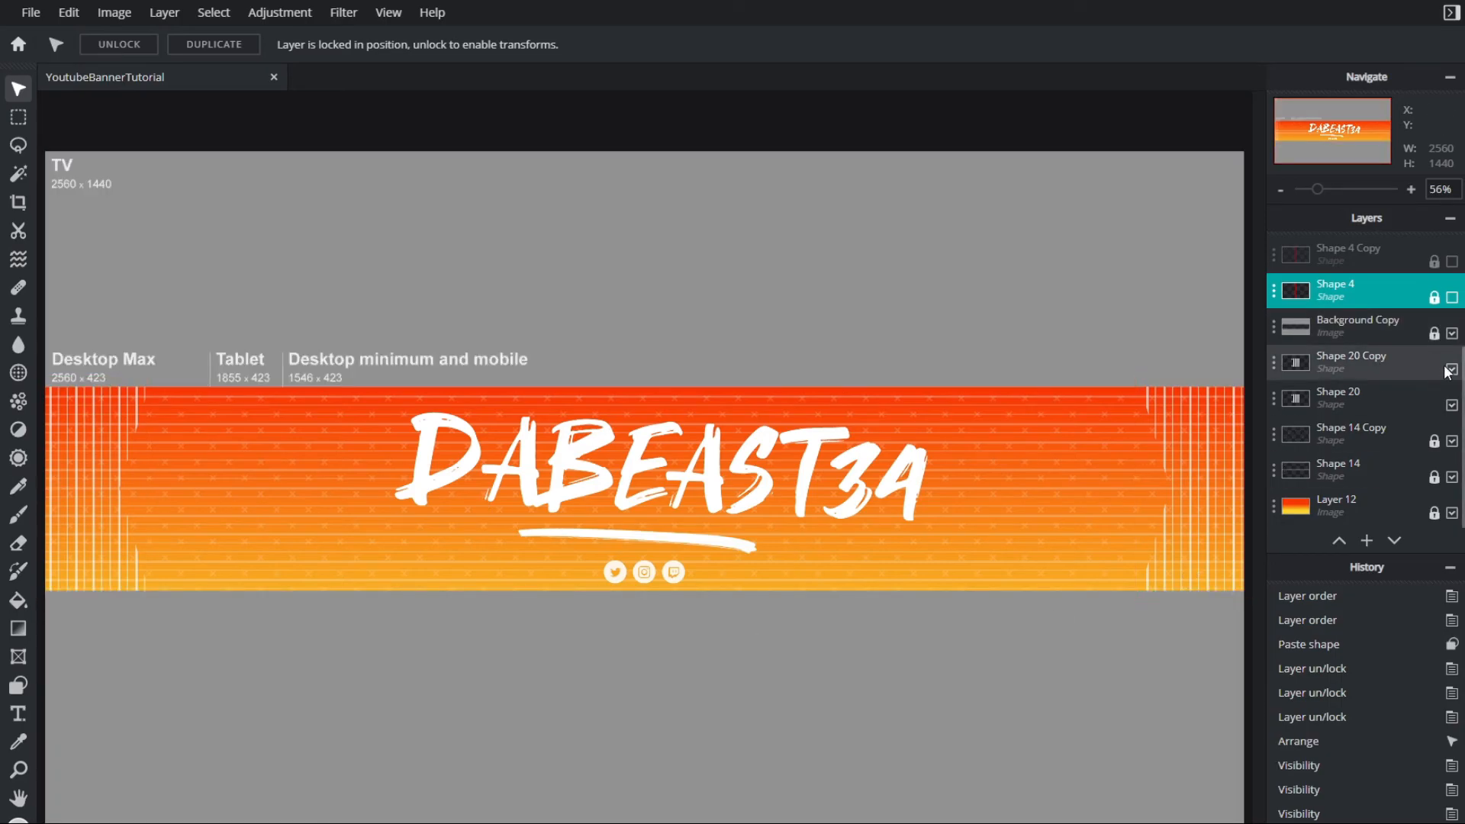
left_click(1451, 334)
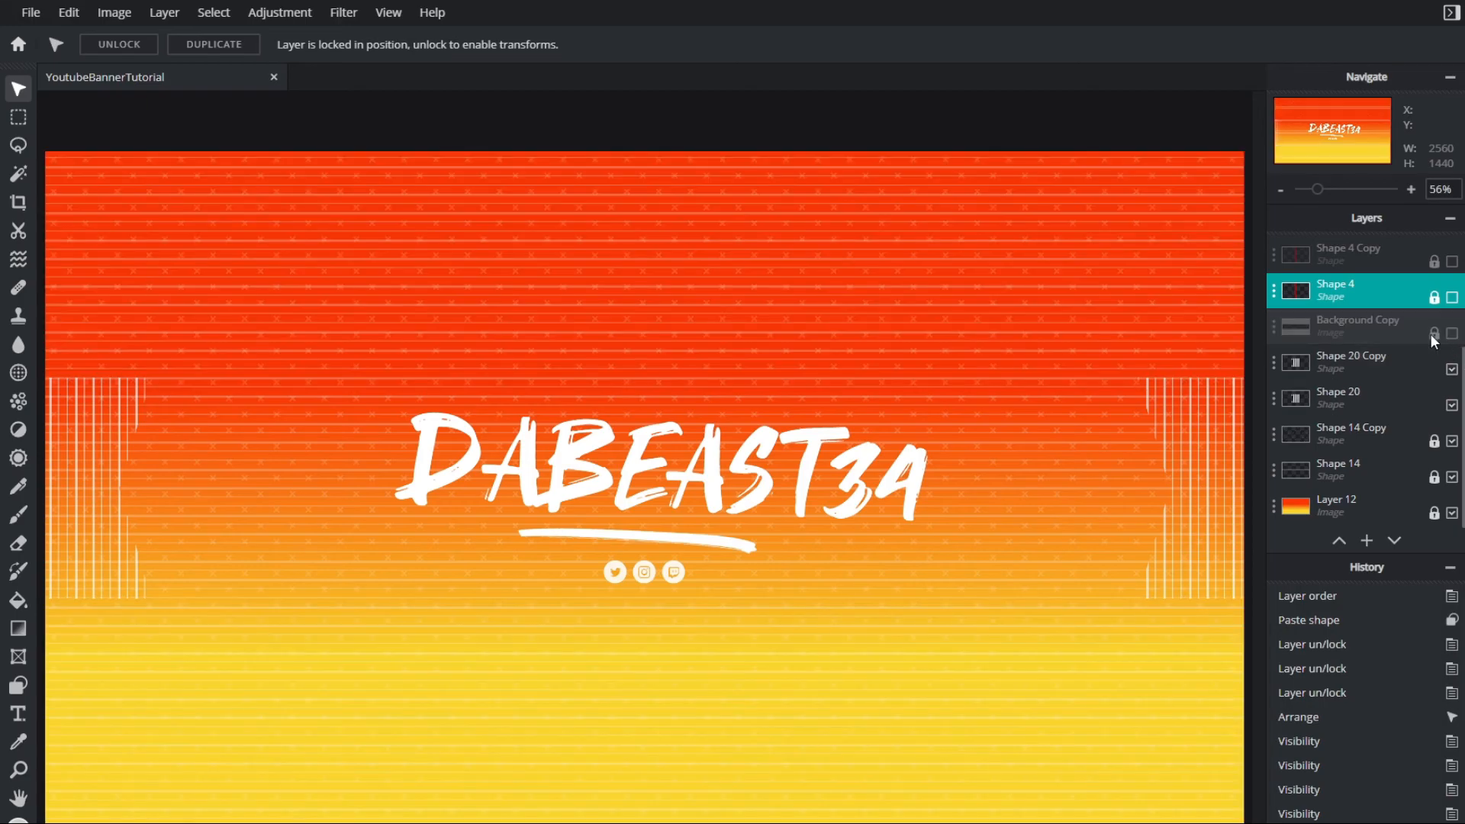
Save the banner as the JPG file YoutubeBannerTutorial at 100% quality and 2560 × 1440, and download it
left_click(30, 12)
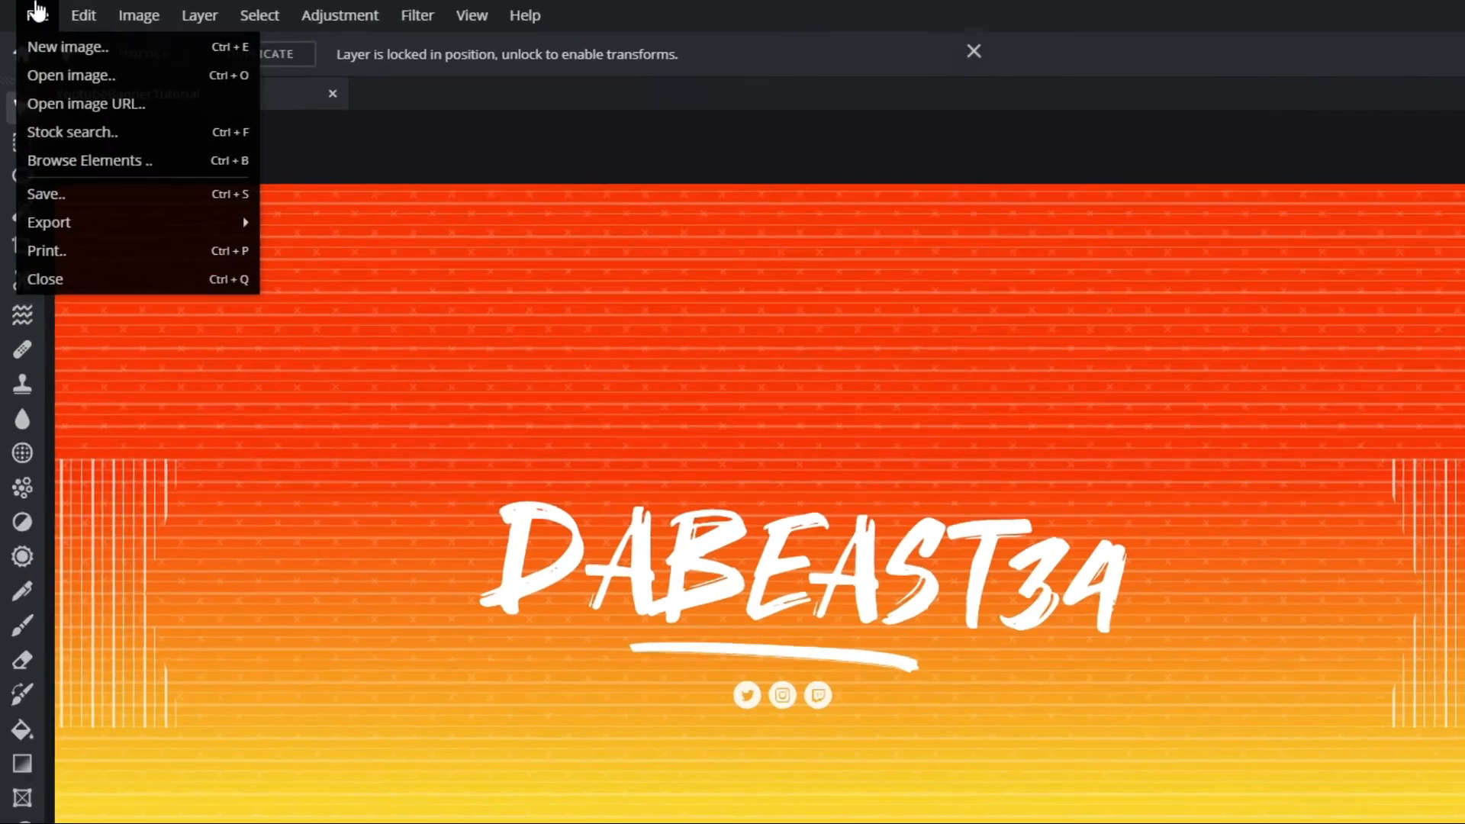
left_click(89, 187)
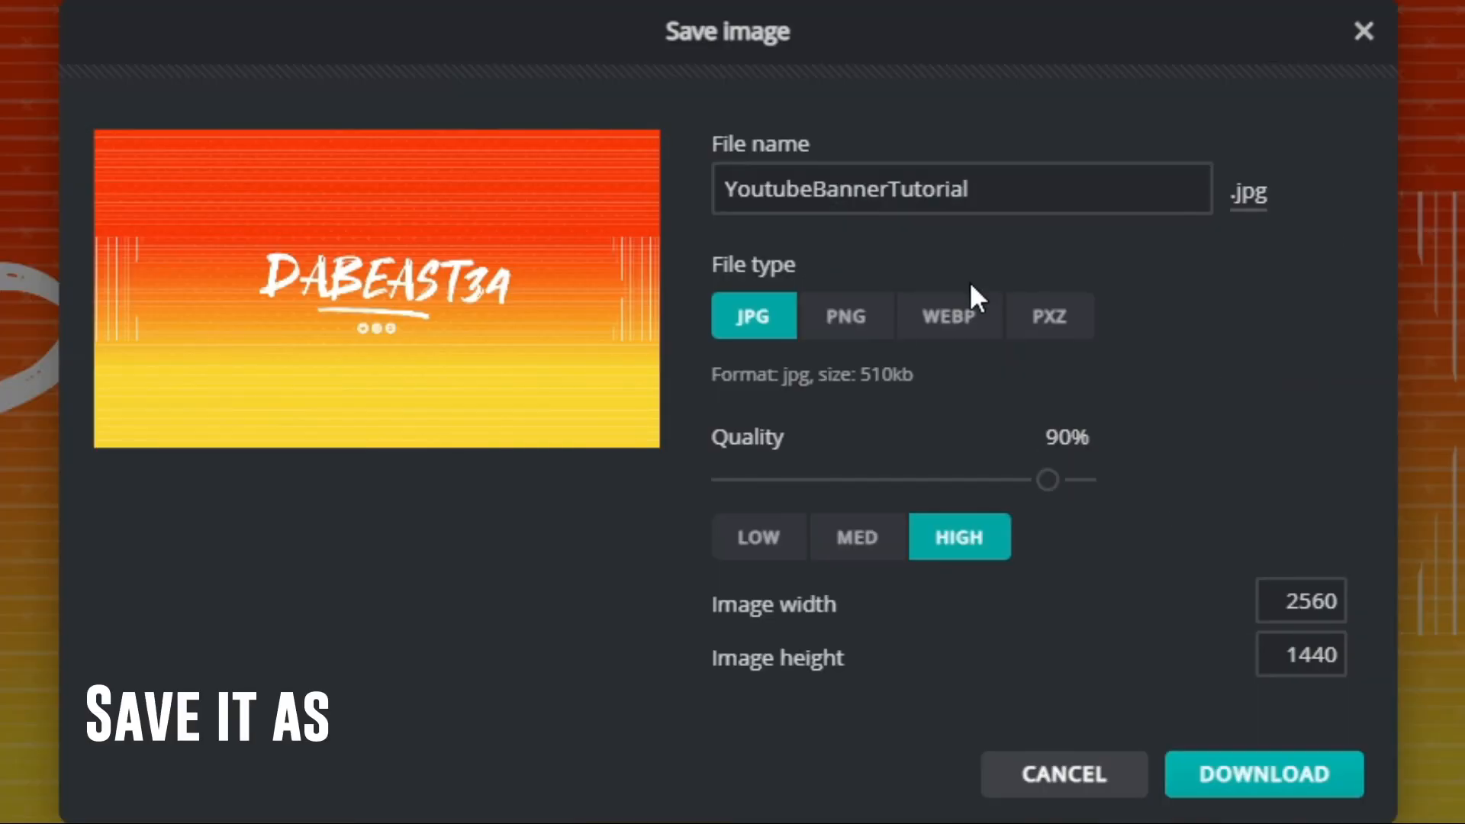
left_click_drag(1050, 481, 1090, 481)
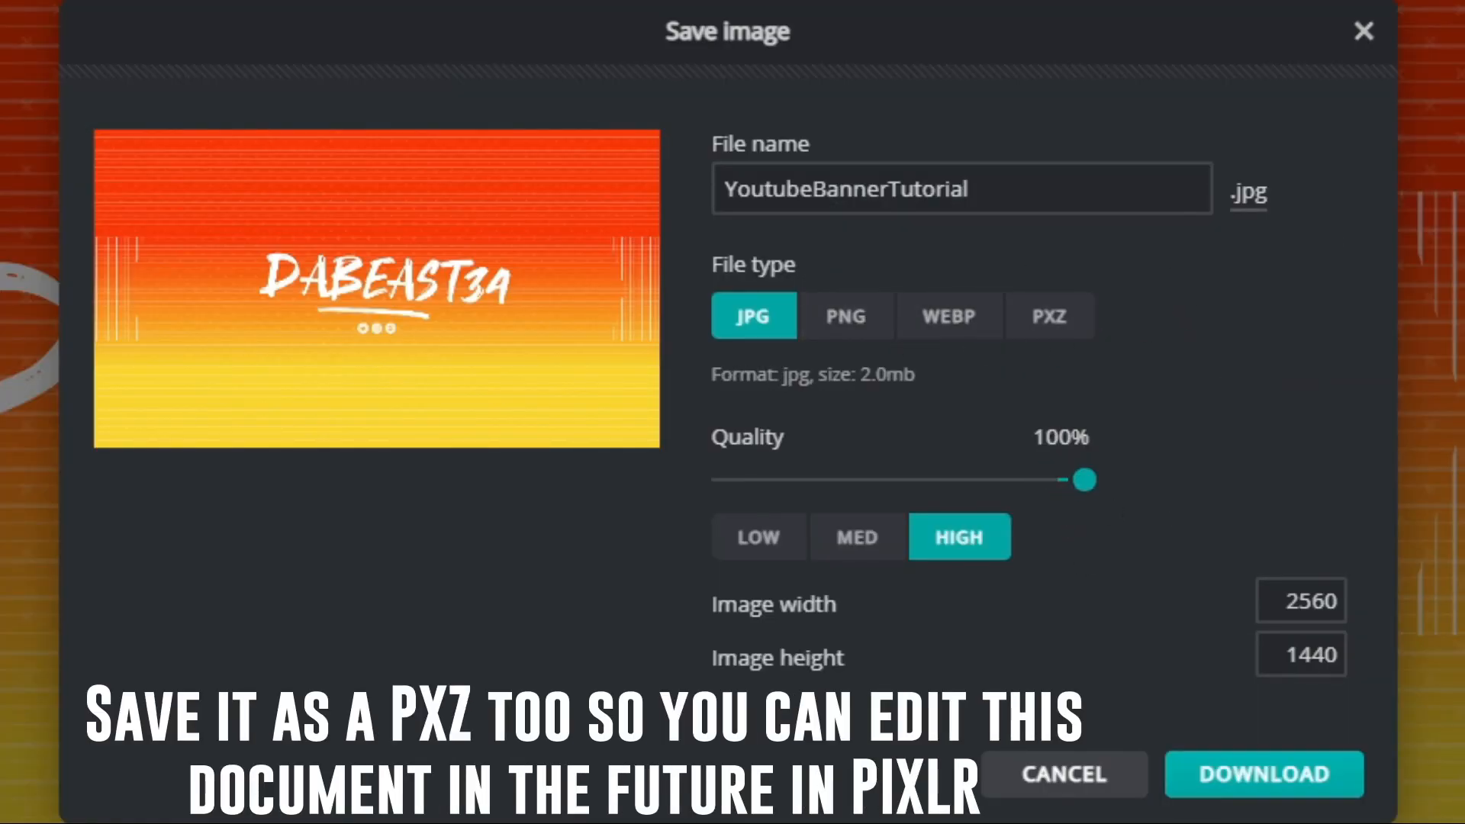
left_click(1264, 773)
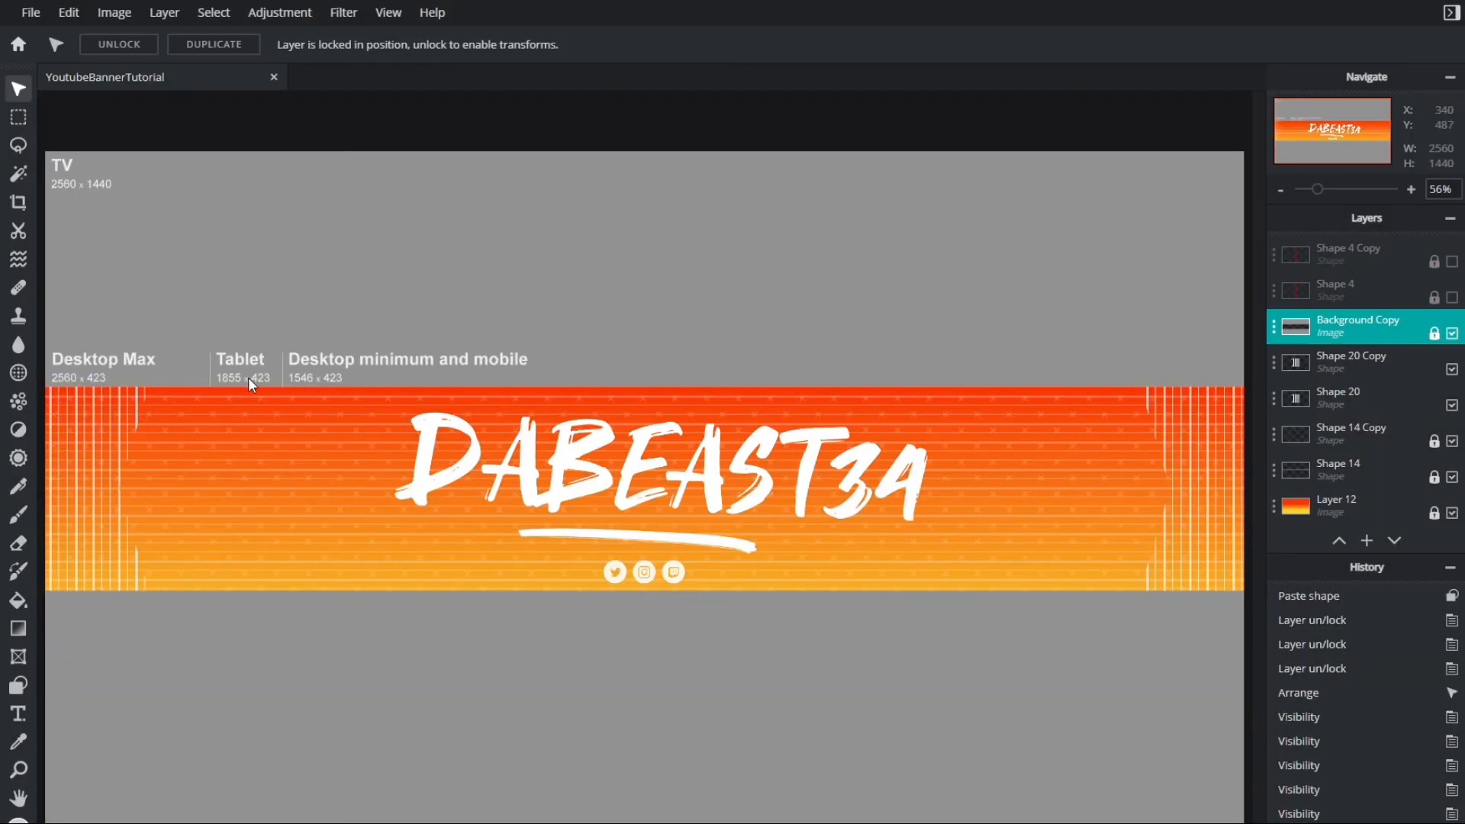
Toggle the Background Copy layer off and on to compare the full artwork with the device size areas
left_click(1452, 334)
left_click(1452, 333)
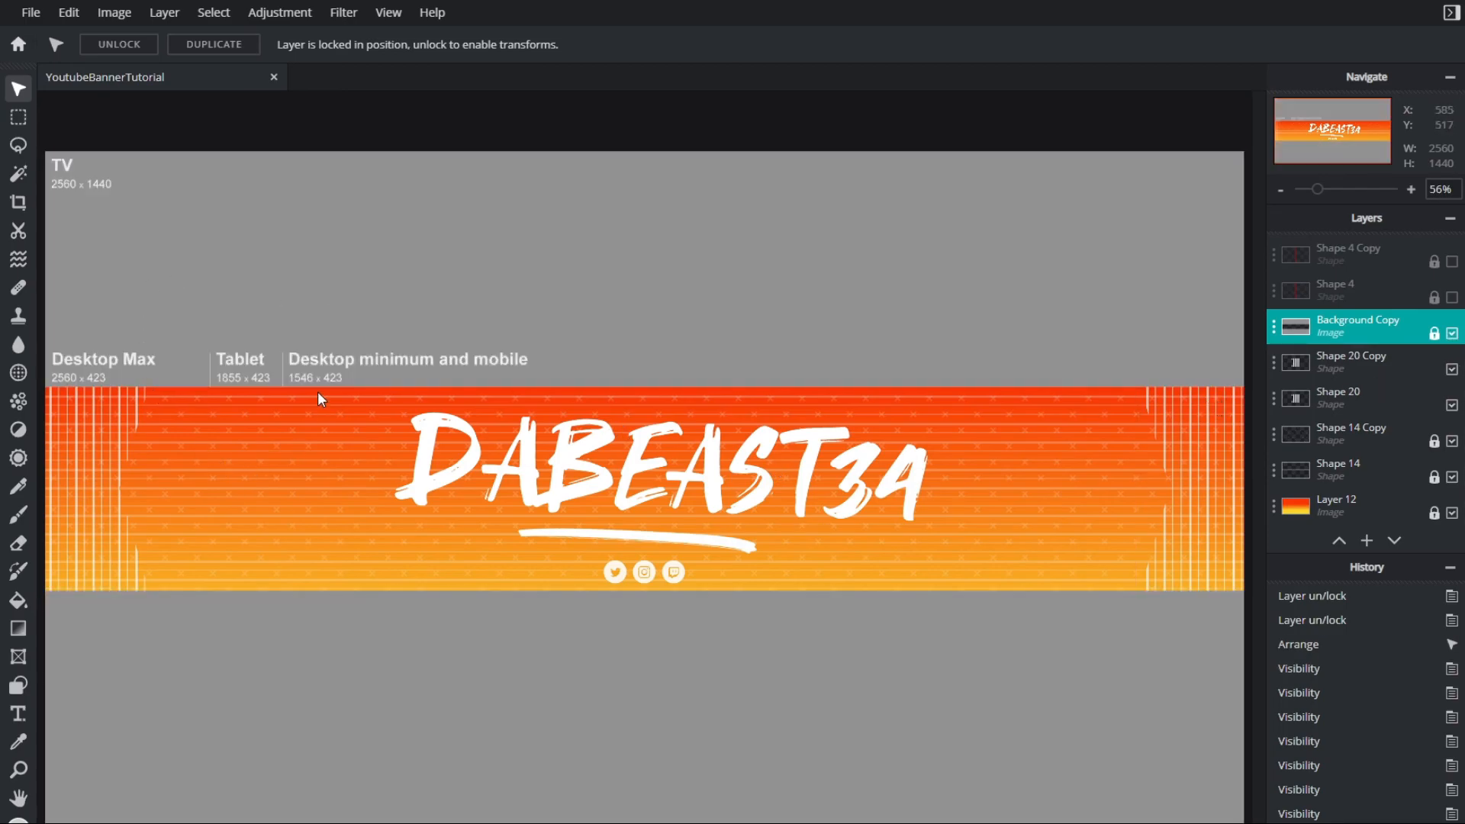